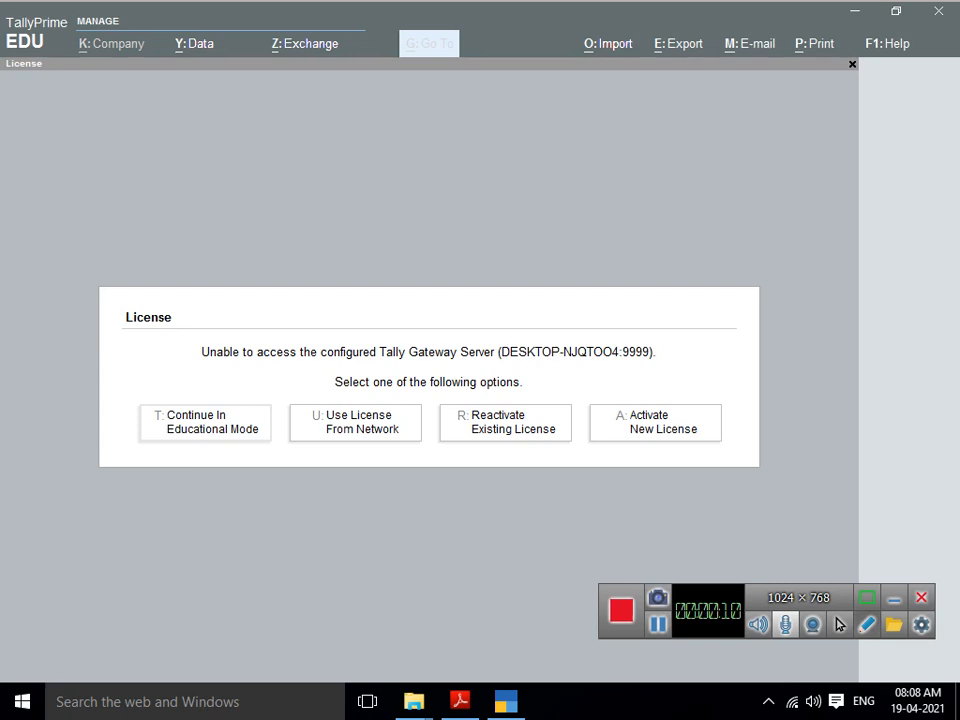
Step: Choose Continue In Educational Mode on the licence dialog to reach the Gateway of Tally
left_click(894, 598)
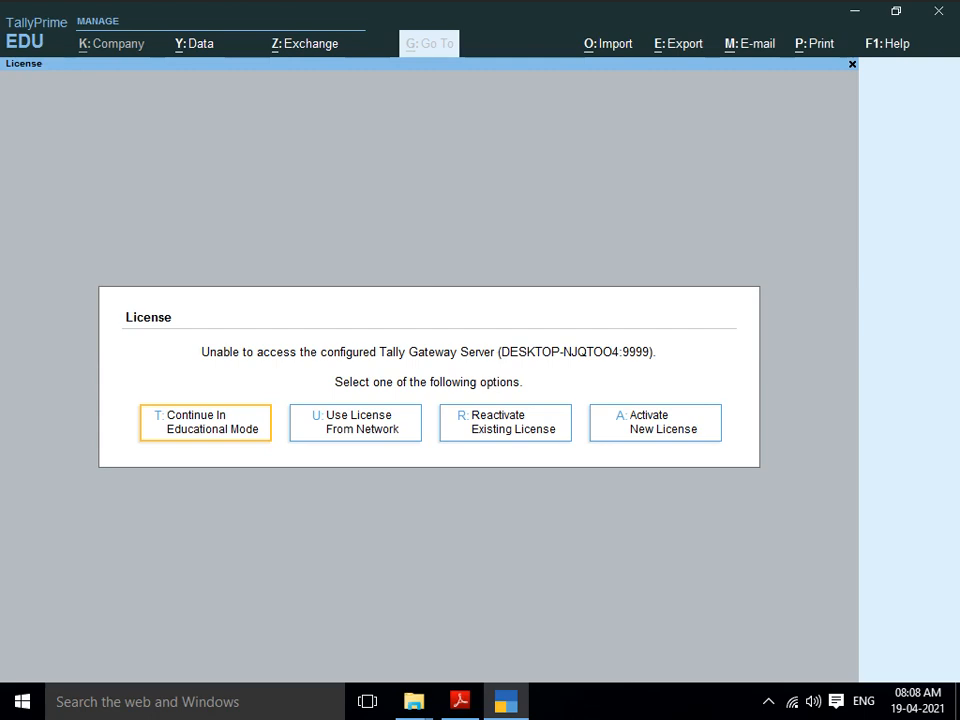
key("t")
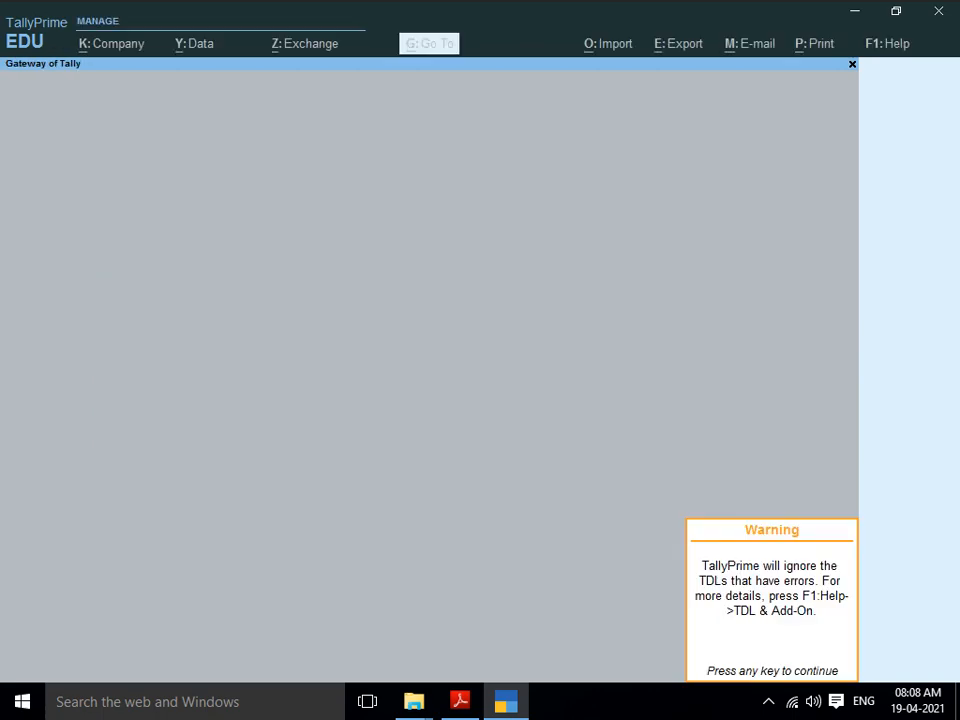
Step: Dismiss the TDL warning, browse the List of Companies options, then show the Windows desktop
key("Return")
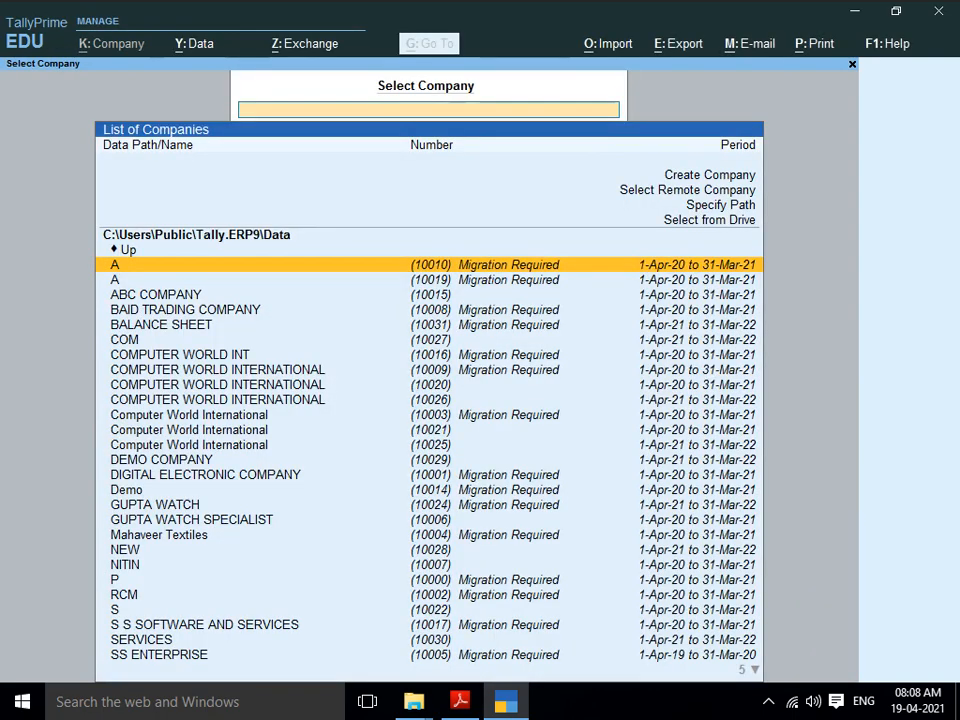
key("Up")
key("Up")
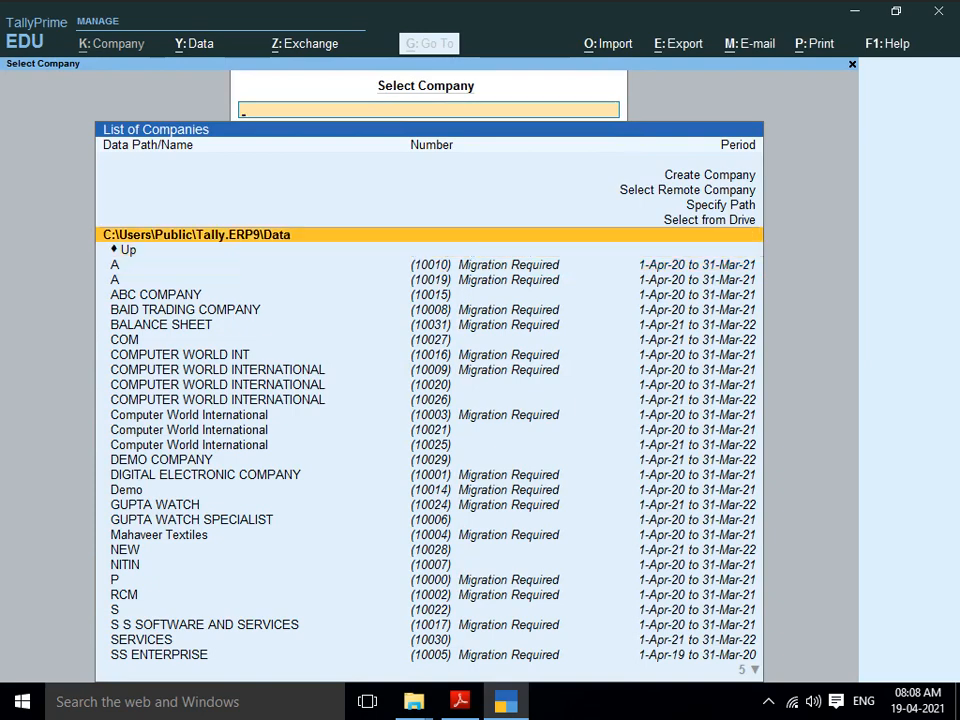
key("Up")
key("Up")
key("Up")
key("Up")
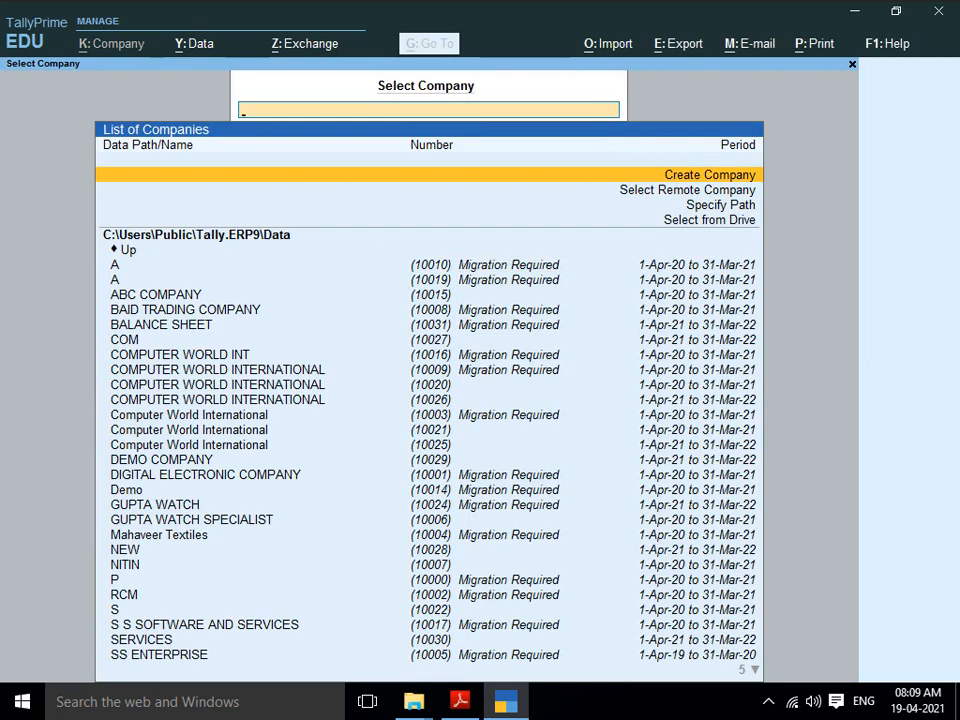
key("Down")
key("Down")
key("Down")
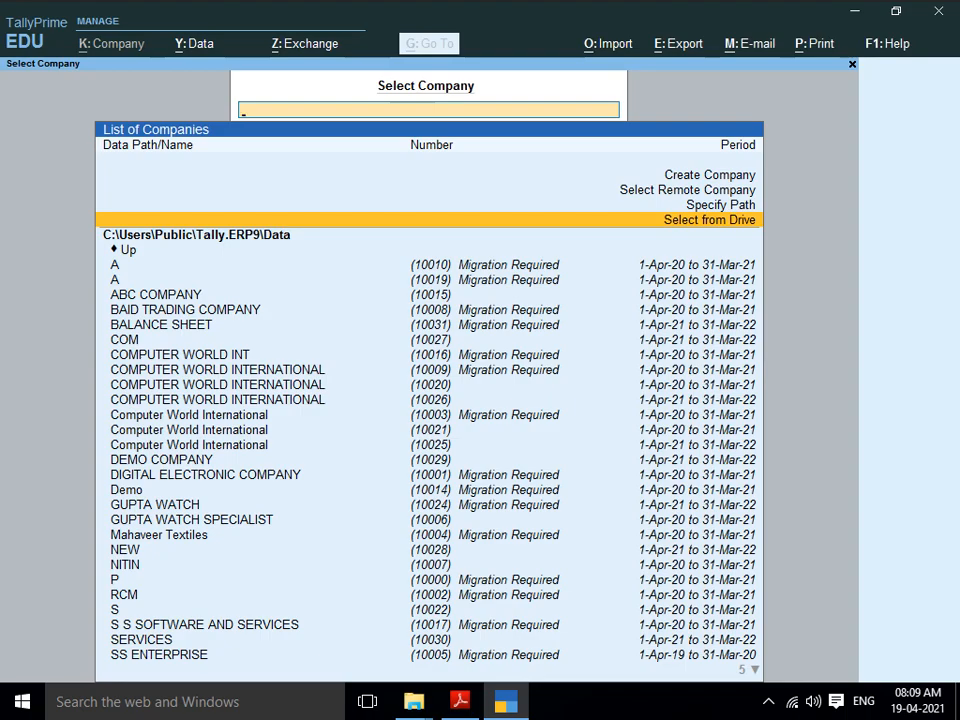
key("super+d")
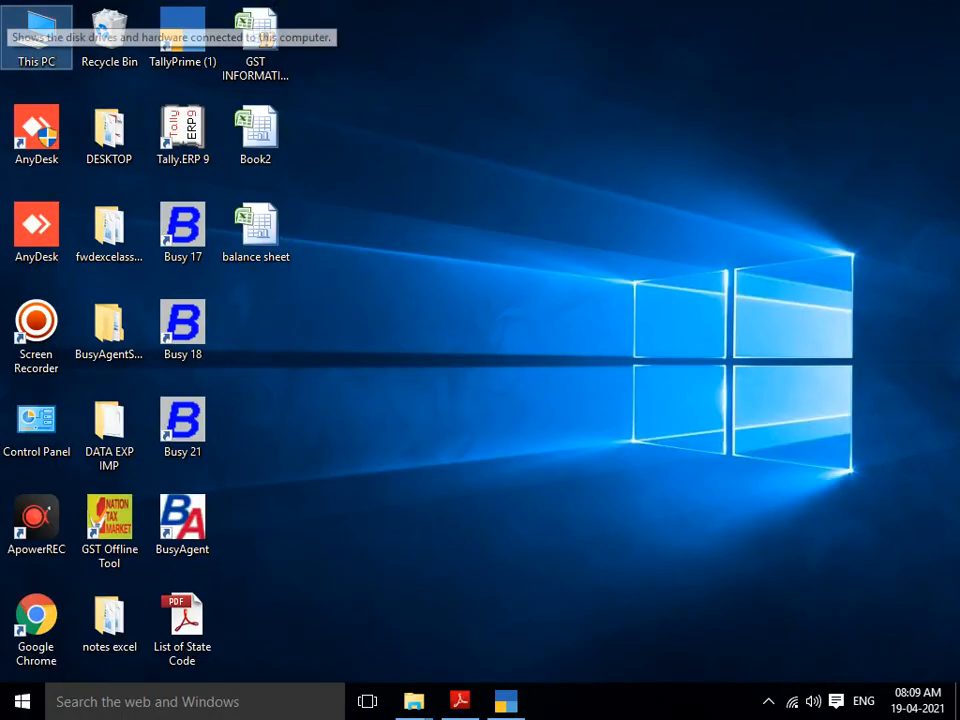
Step: Create a new folder named TALLY DATA on Local Disk (E:)
key("F5")
key("super+e")
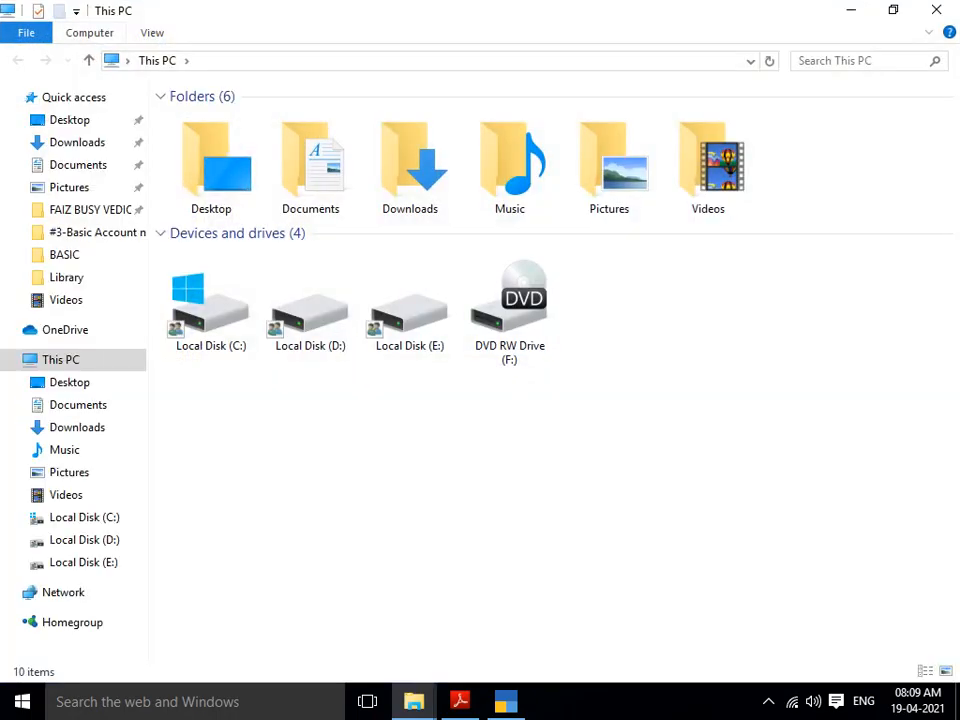
double_click(410, 303)
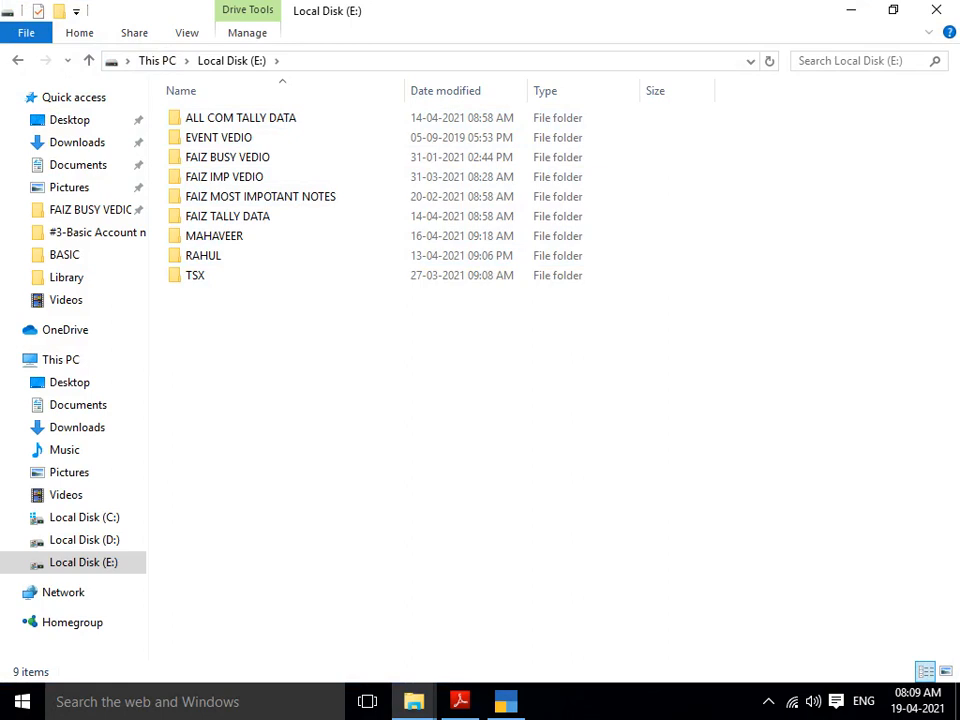
key("ctrl+shift+n")
type("tally")
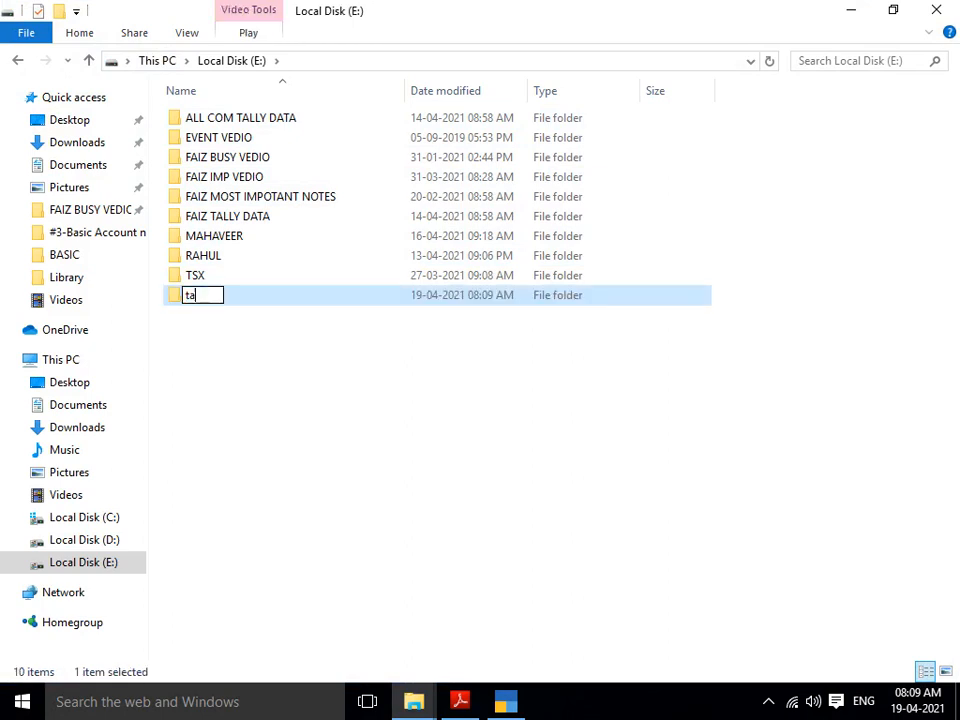
key("BackSpace")
key("BackSpace")
key("BackSpace")
key("BackSpace")
key("BackSpace")
type("TALLY DATA")
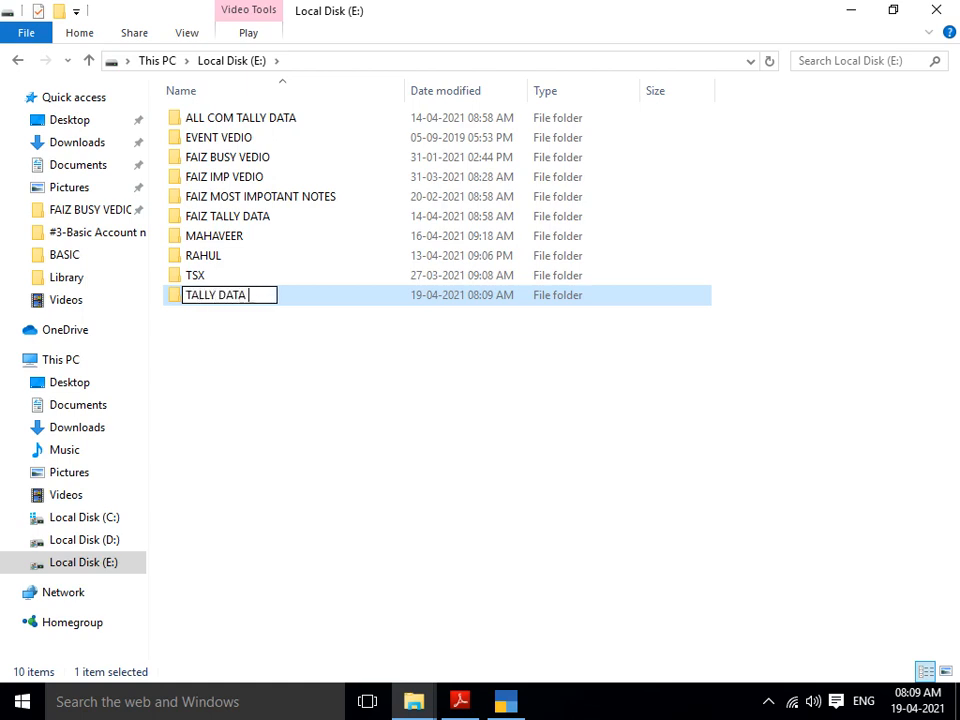
key("Return")
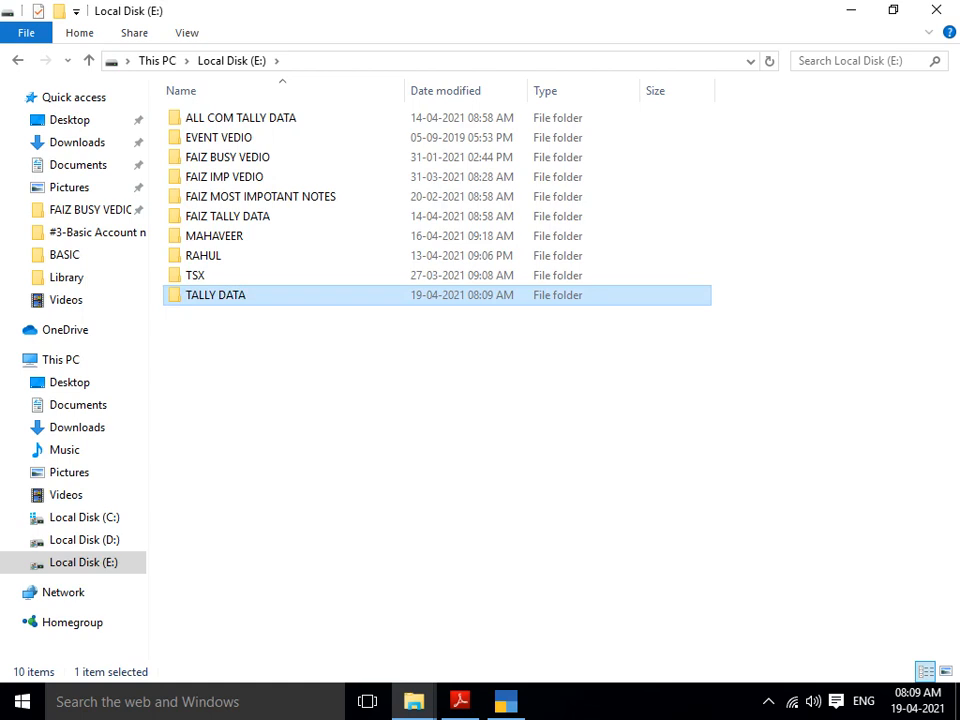
Step: Open the TALLY DATA folder, select its E:\TALLY DATA path, and return to TallyPrime
key("Up")
key("Down")
key("Up")
key("Down")
key("Up")
key("Down")
key("Return")
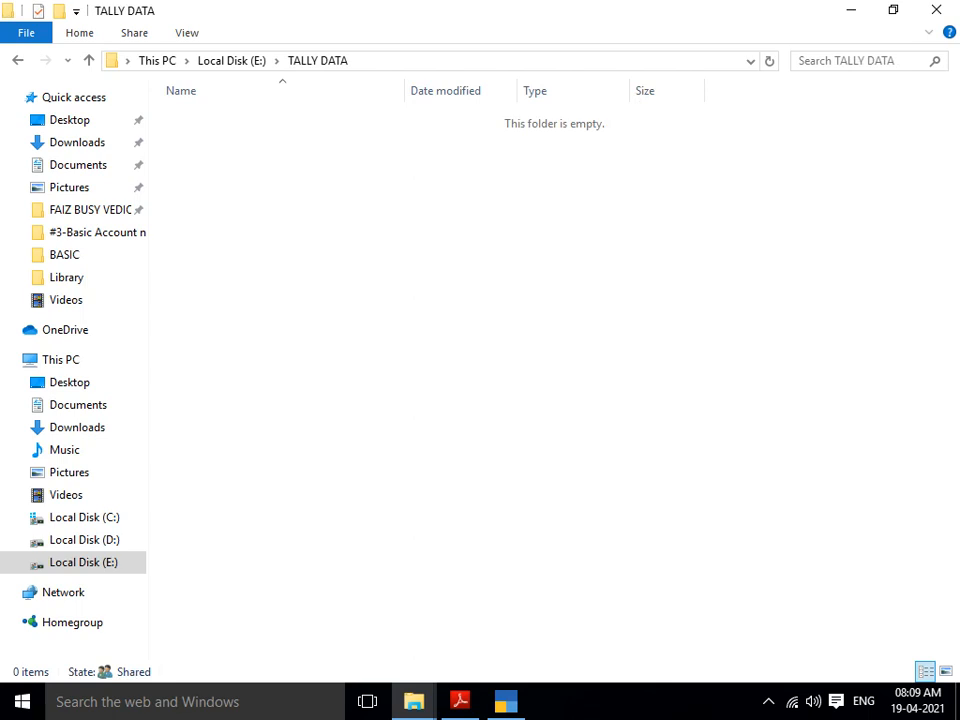
key("alt")
key("alt+d")
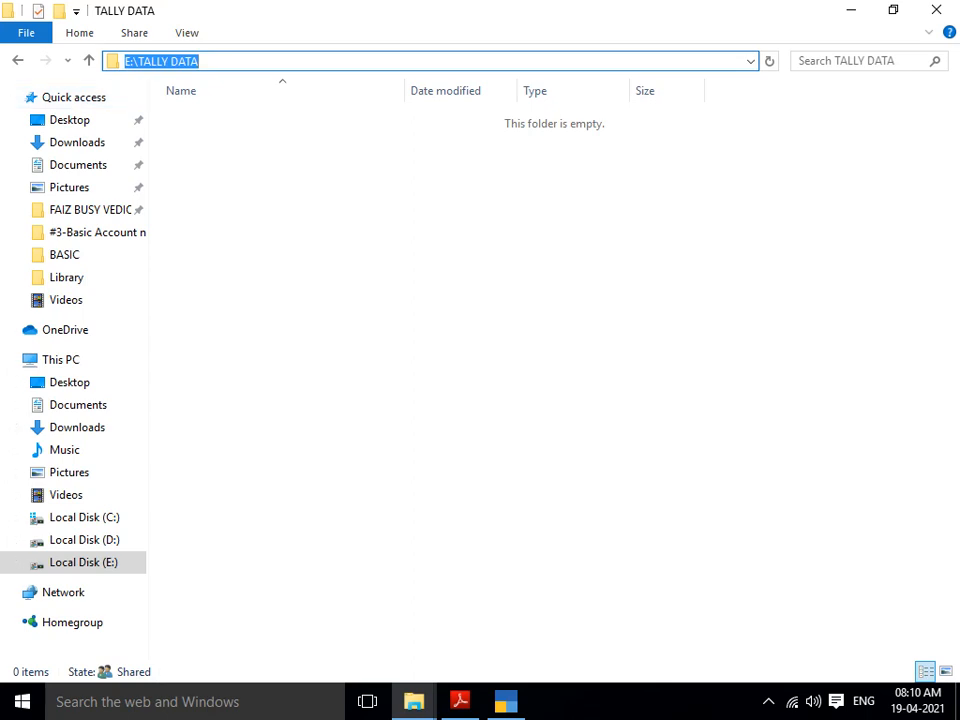
key("alt+Tab")
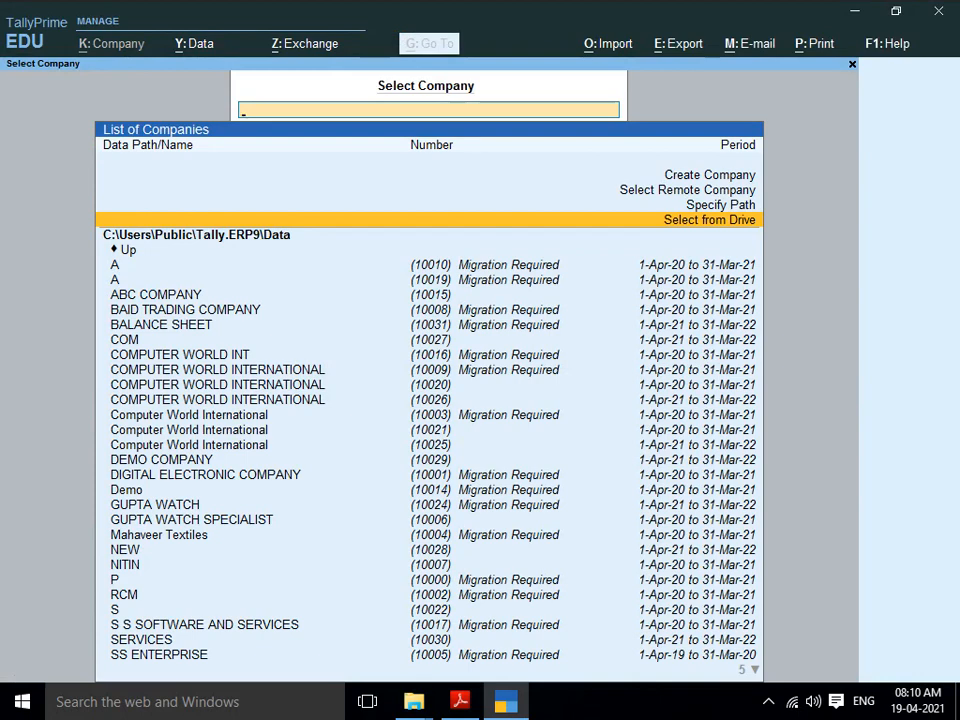
Step: Specify E:\TALLY DATA as the company folder path, then bring up Run to start Excel
key("Up")
key("Return")
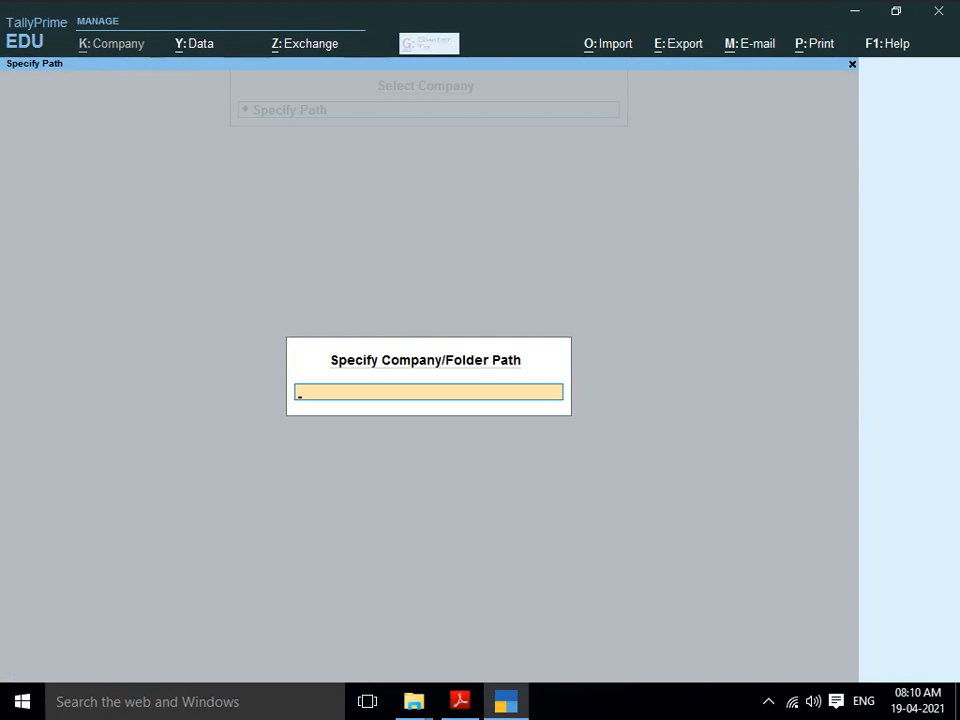
type("E:\\TALLY DATA")
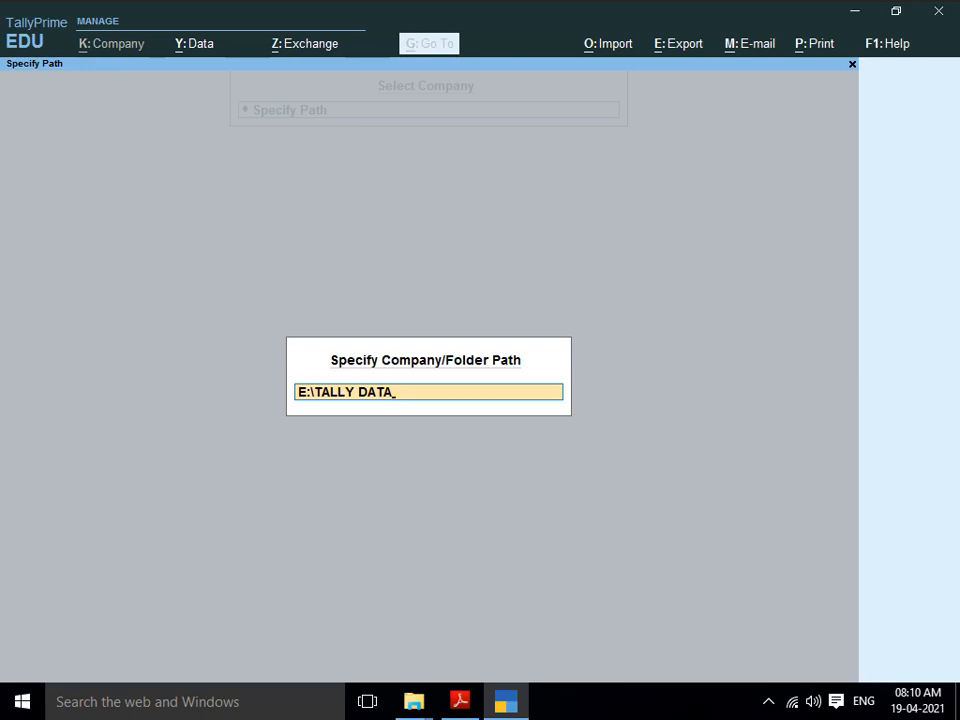
key("super+r")
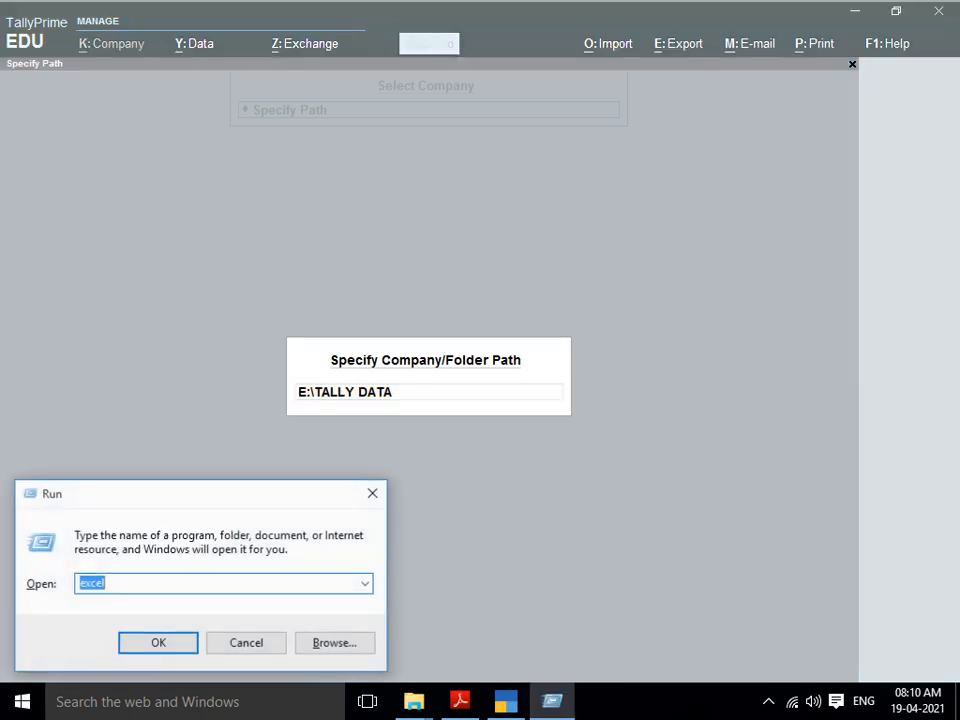
Step: Launch Excel, set the whole sheet to font size 22, and widen the columns
key("Return")
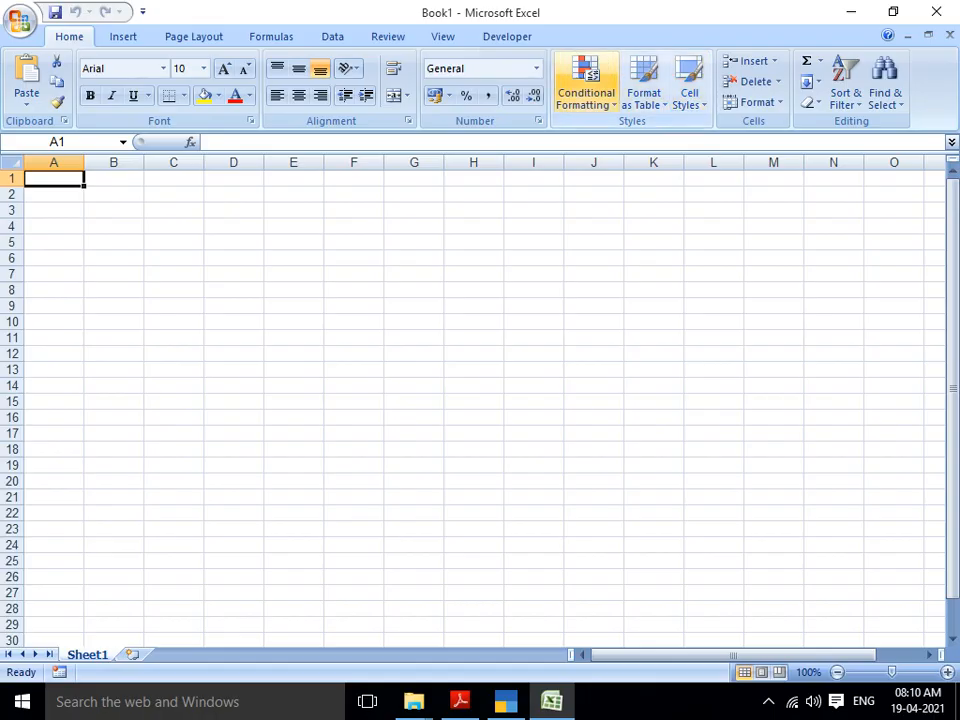
key("ctrl+a")
left_click(203, 68)
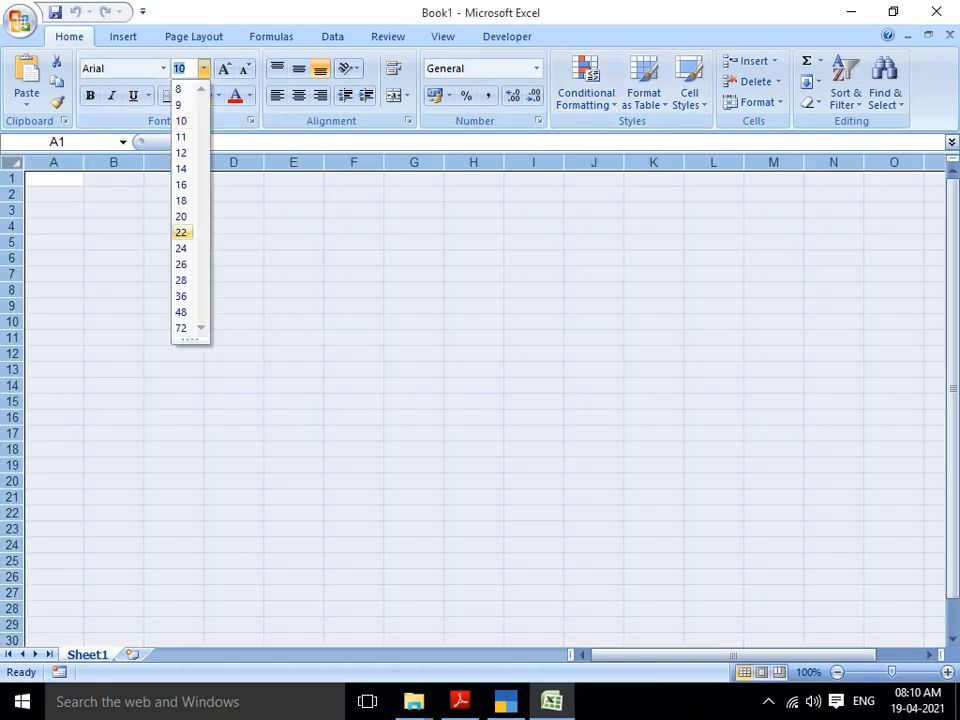
left_click(182, 231)
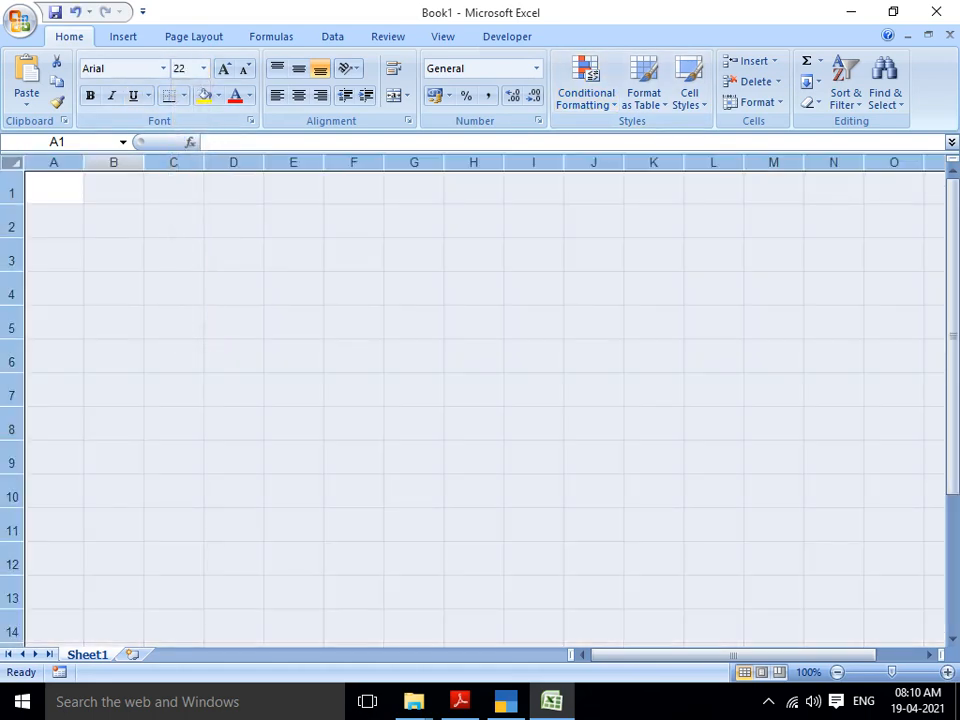
left_click_drag(84, 162, 266, 162)
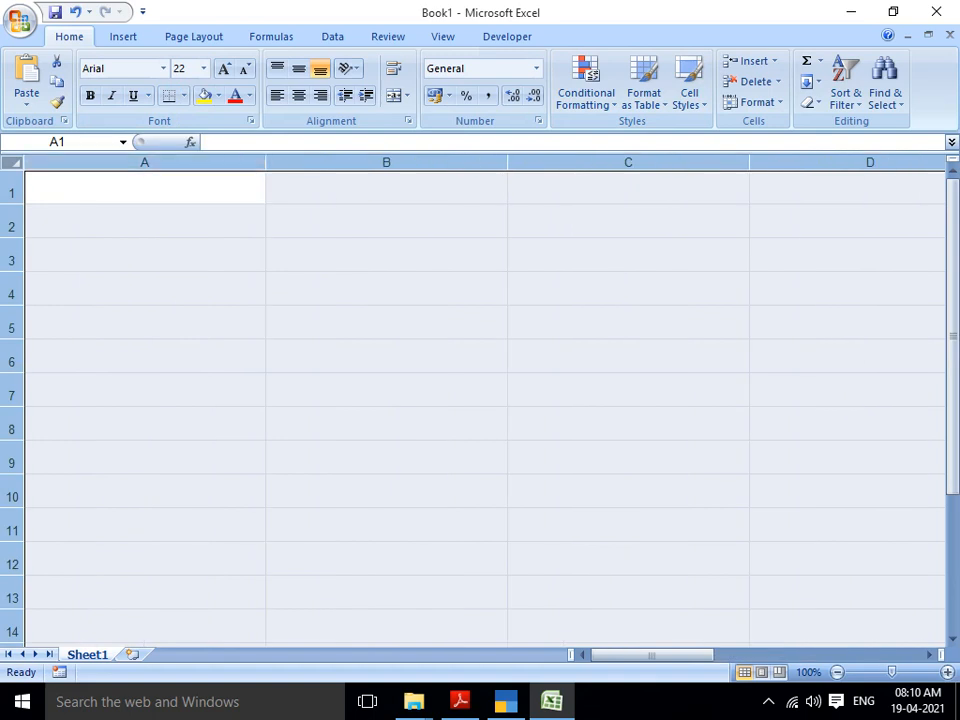
Step: Enter ALT+D, ALT+C and ALT+V in cells A1:A3, then return to TallyPrime
left_click(145, 189)
type("ALT+D")
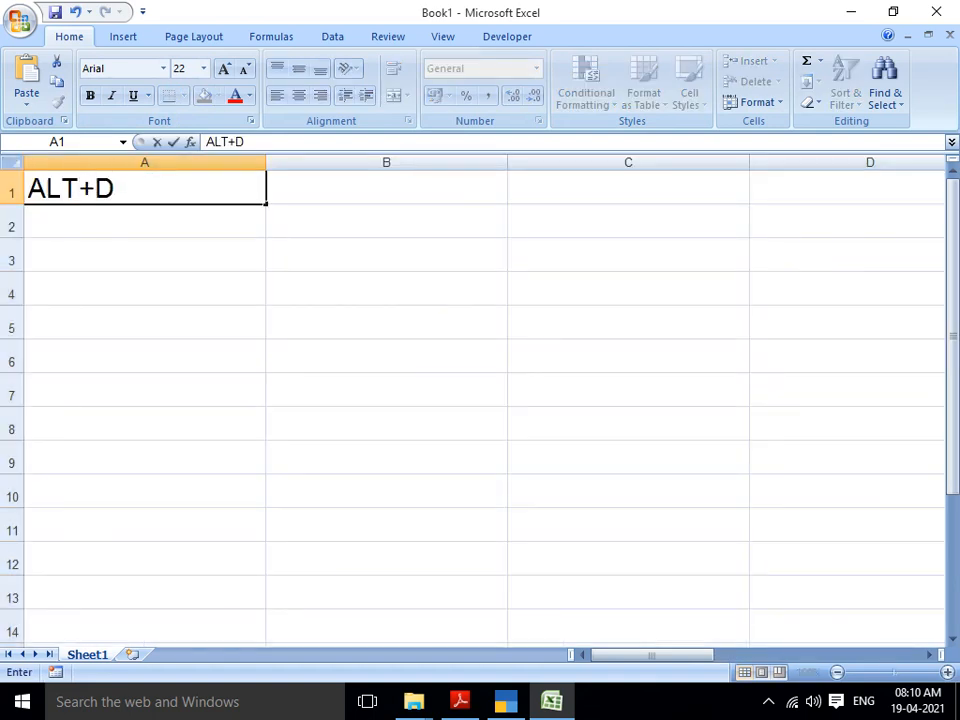
key("Return")
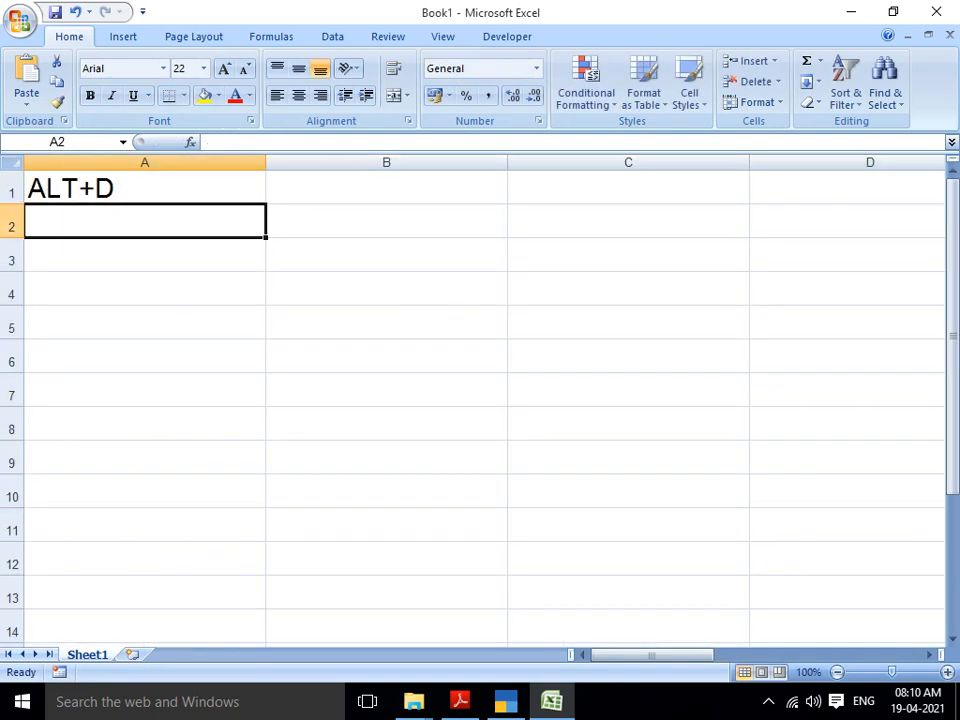
type("ALT+C")
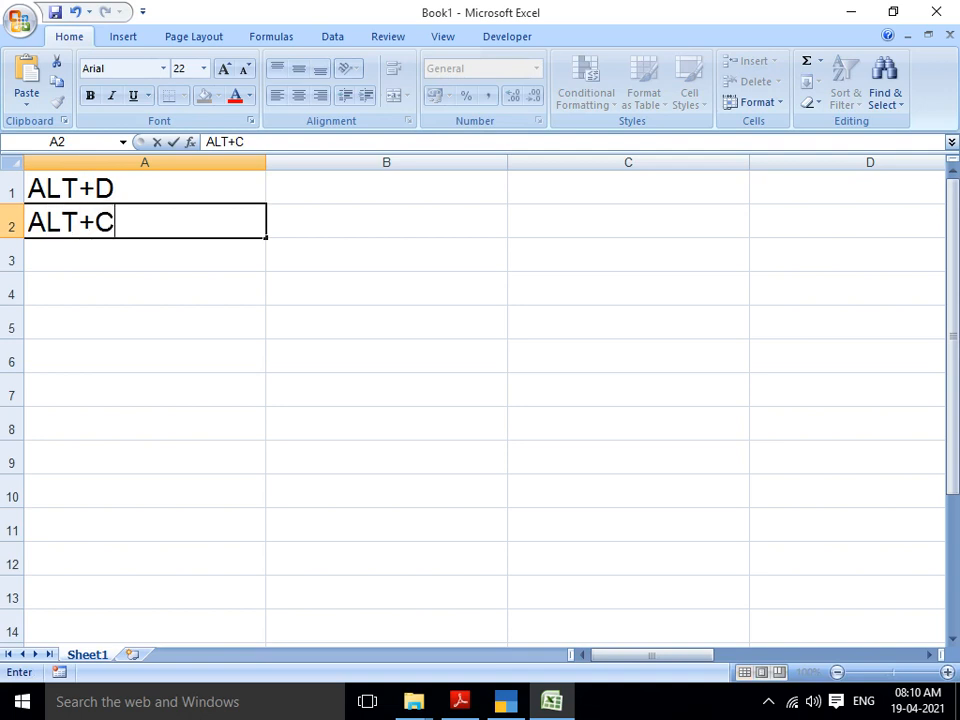
key("Return")
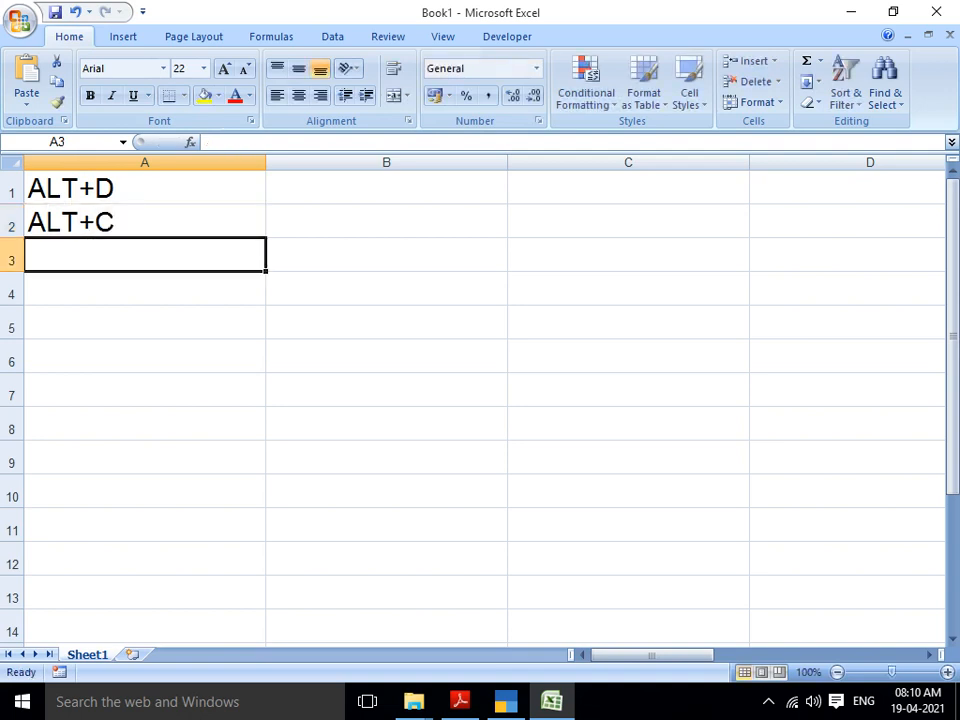
type("ALT+V")
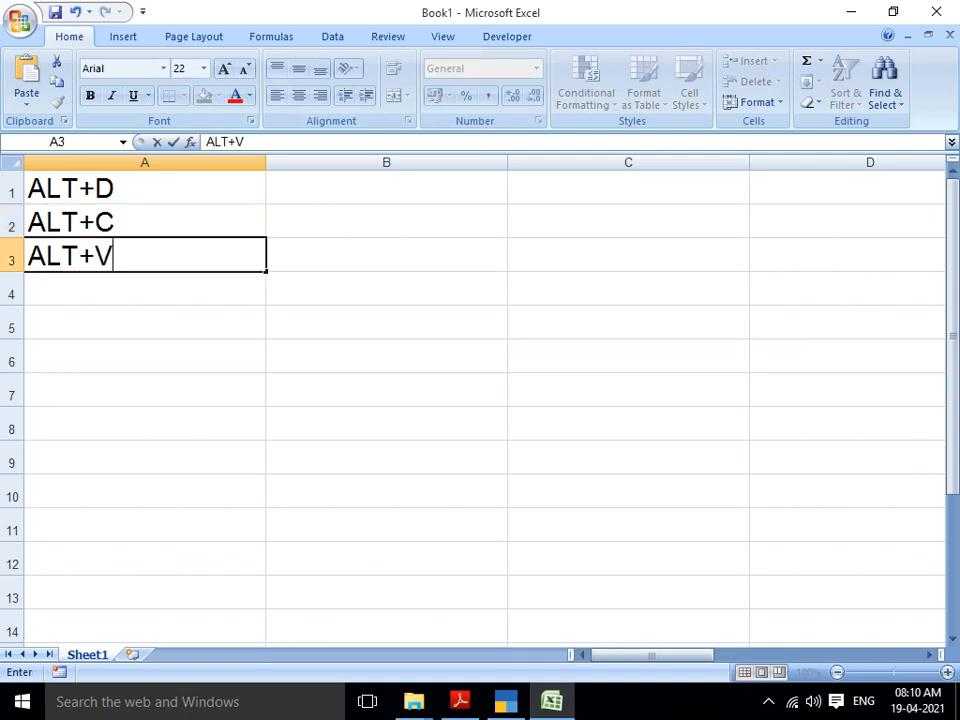
key("Return")
key("alt+Tab")
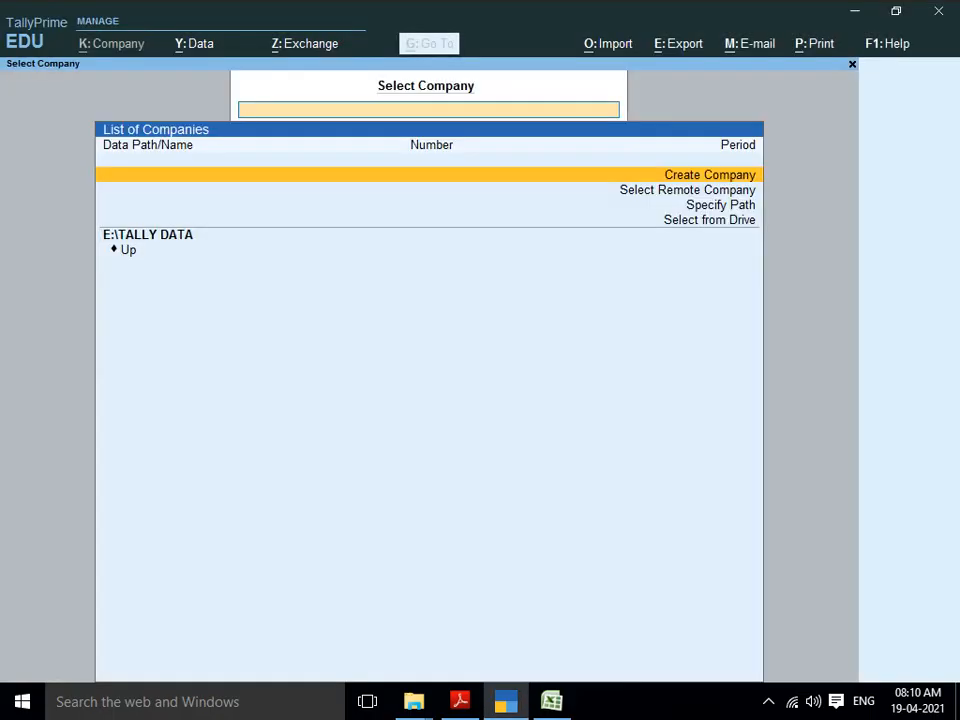
Step: Open the Company Creation form from the company list
key("Down")
key("Up")
key("Down")
key("Up")
key("Return")
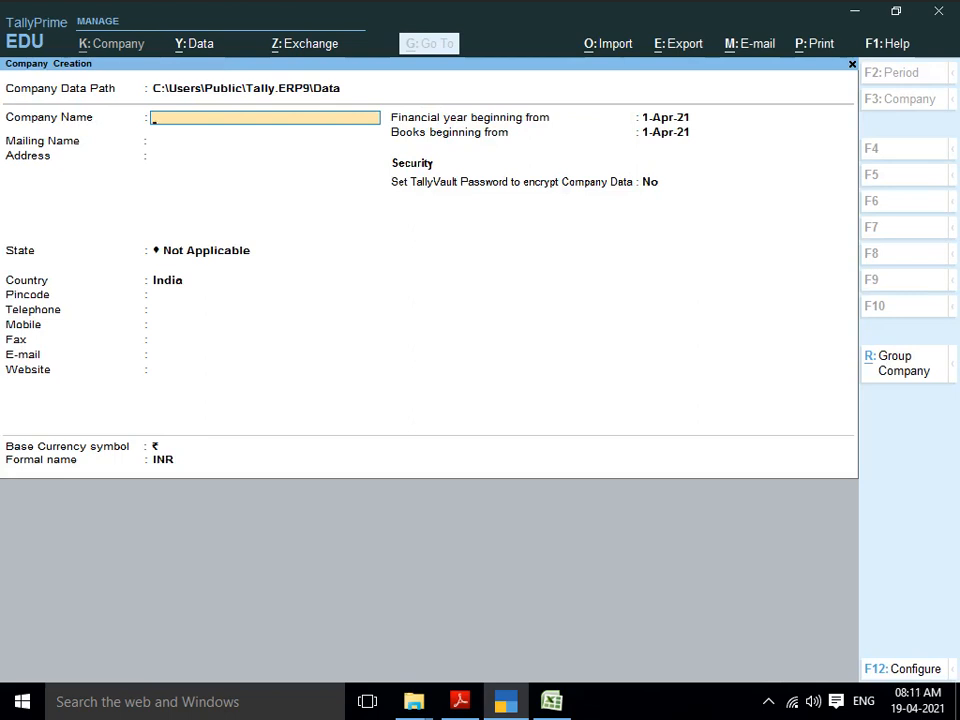
Step: Replace the company data path with E:\TALLY DATA and accept it
key("BackSpace")
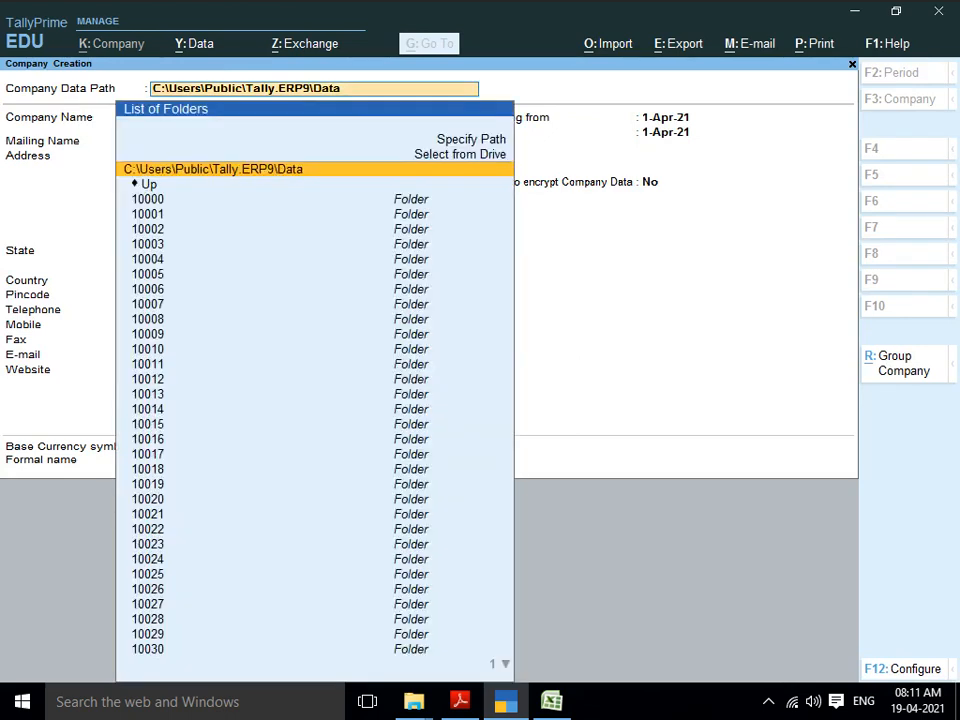
key("BackSpace")
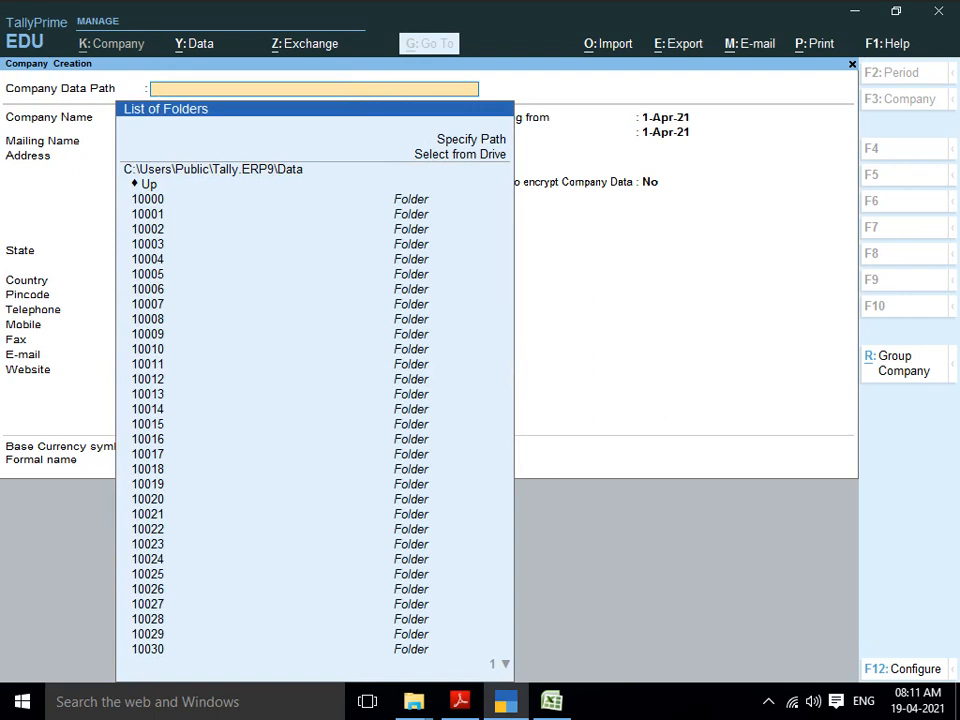
type("E:\\TALLY DATA")
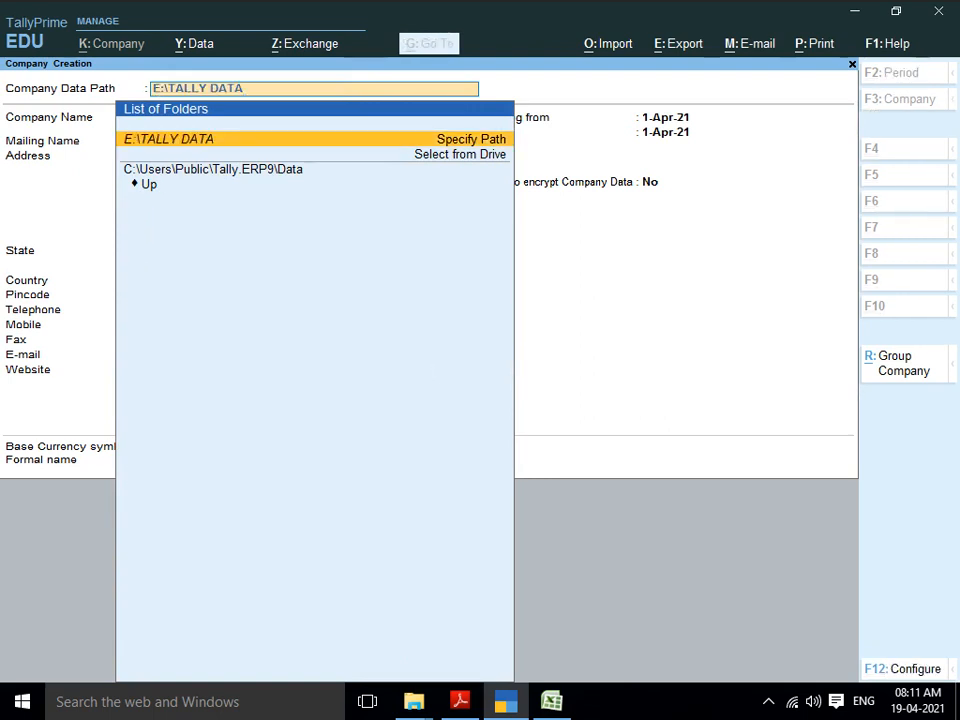
key("Return")
key("Return")
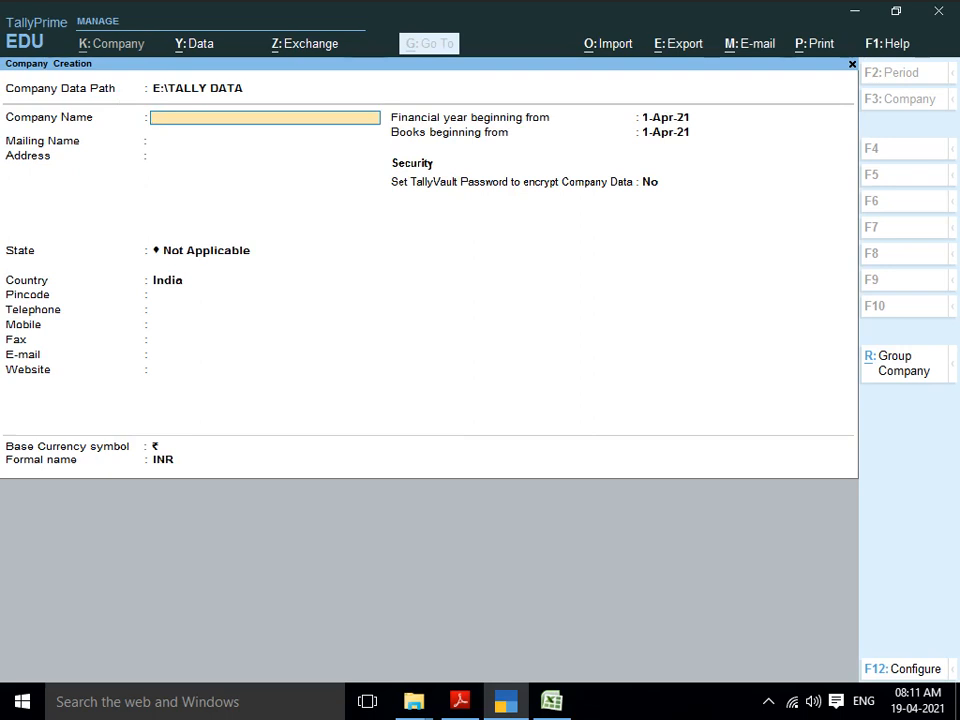
key("BackSpace")
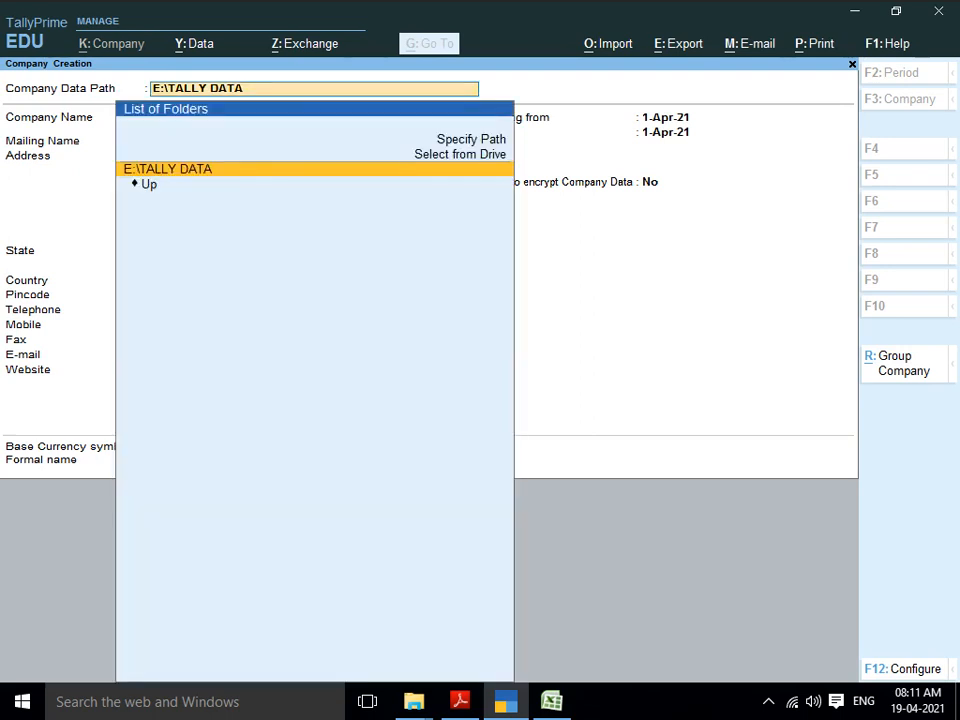
key("BackSpace")
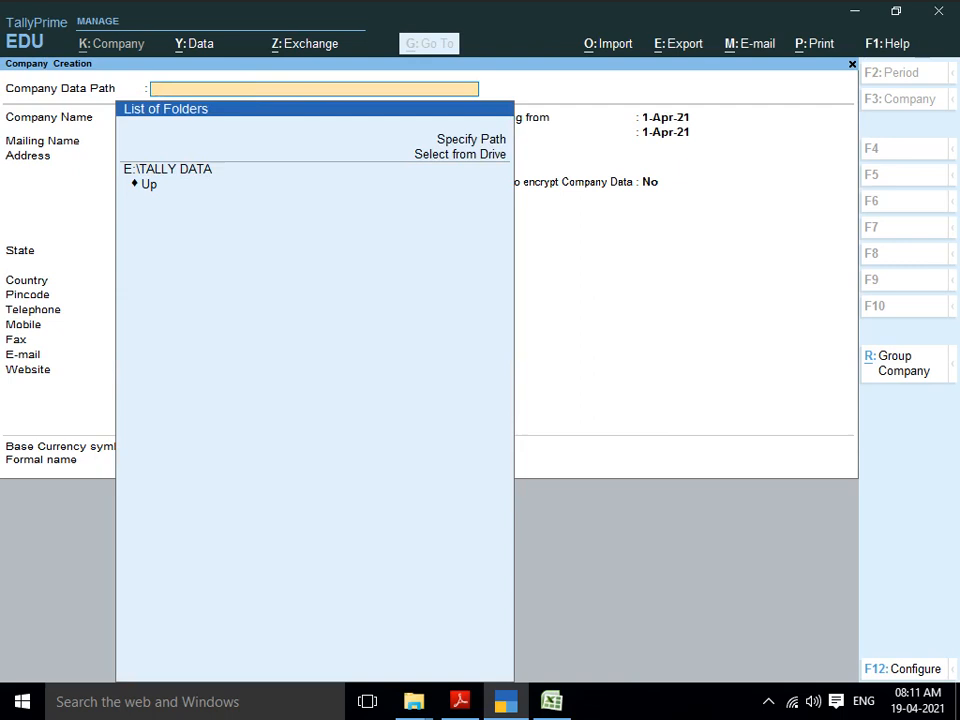
key("ctrl")
key("ctrl+z")
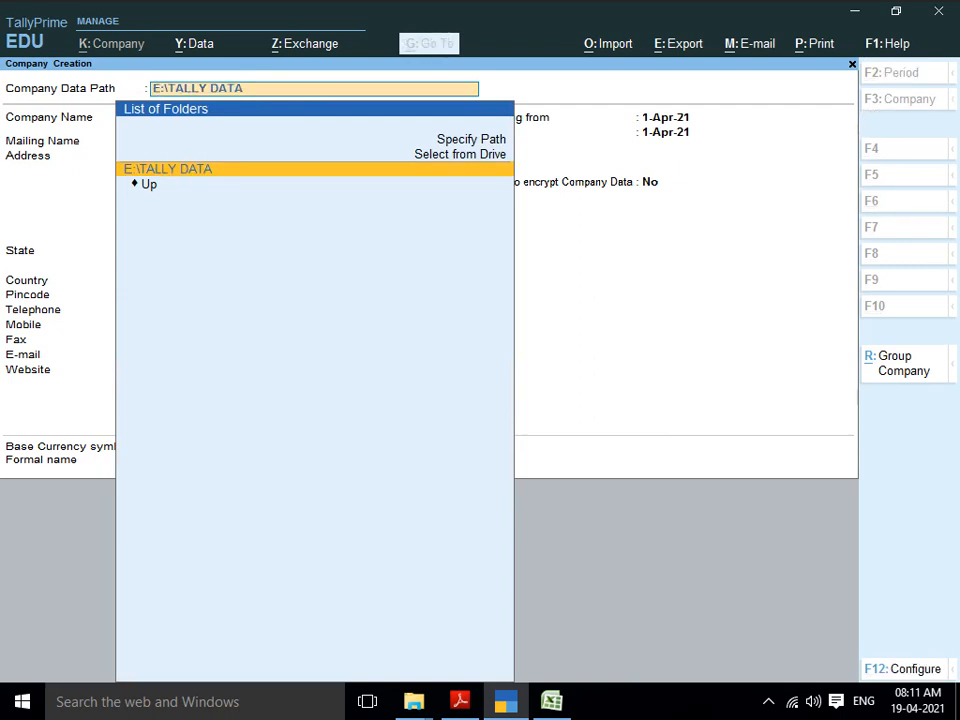
key("Return")
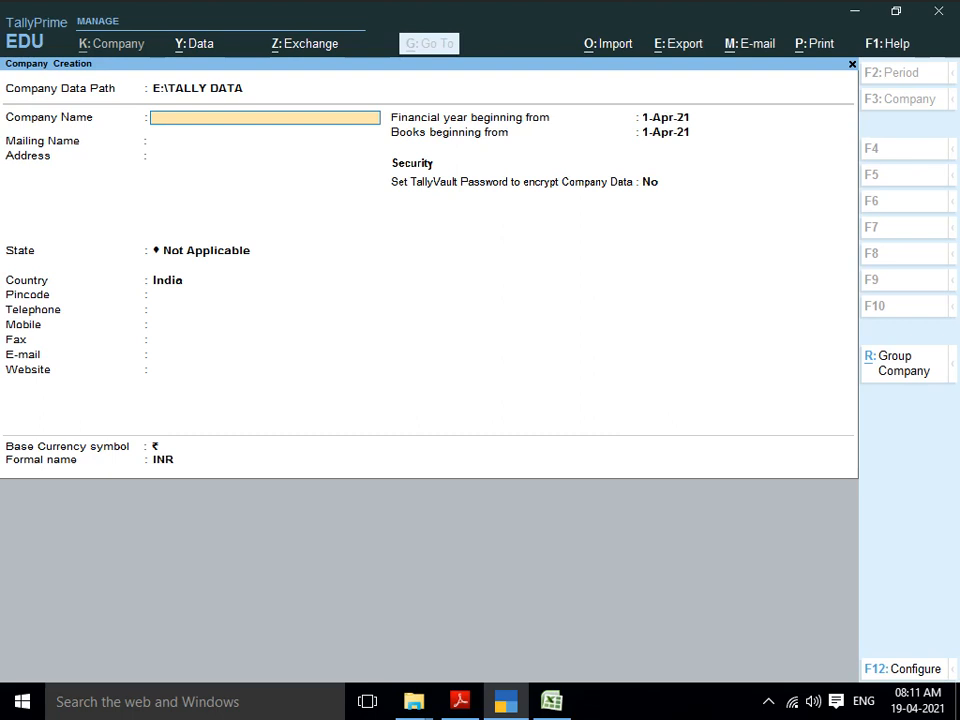
Step: Name the company AK SOFTWARE & SERVICES and keep the same mailing name
type("AK AO")
key("BackSpace")
key("BackSpace")
type("SOFTWARE")
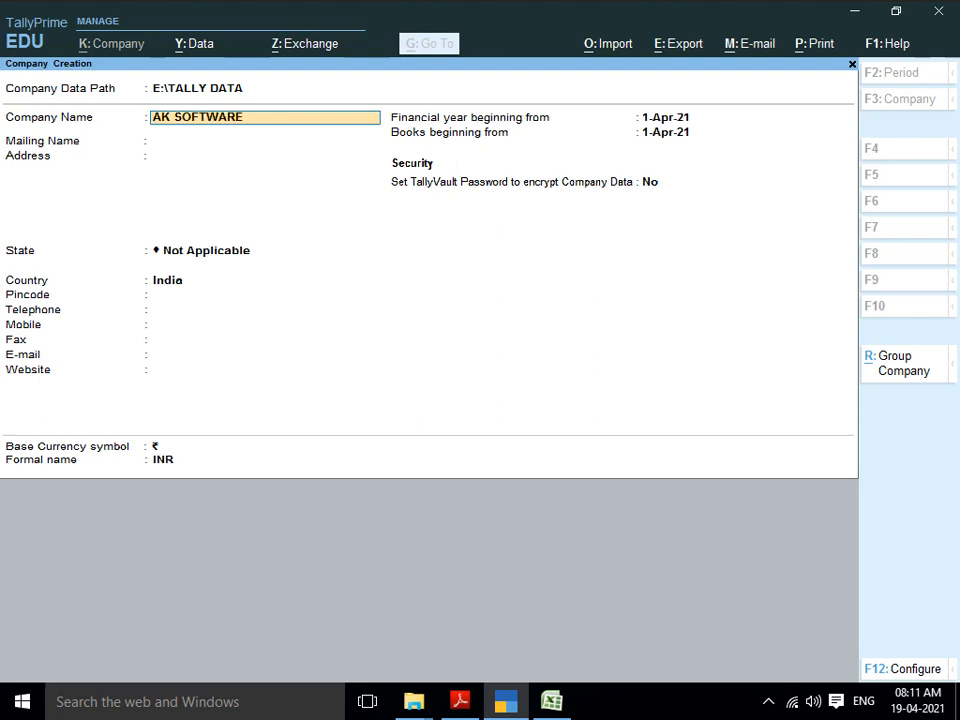
type(" & SERVICES")
key("Return")
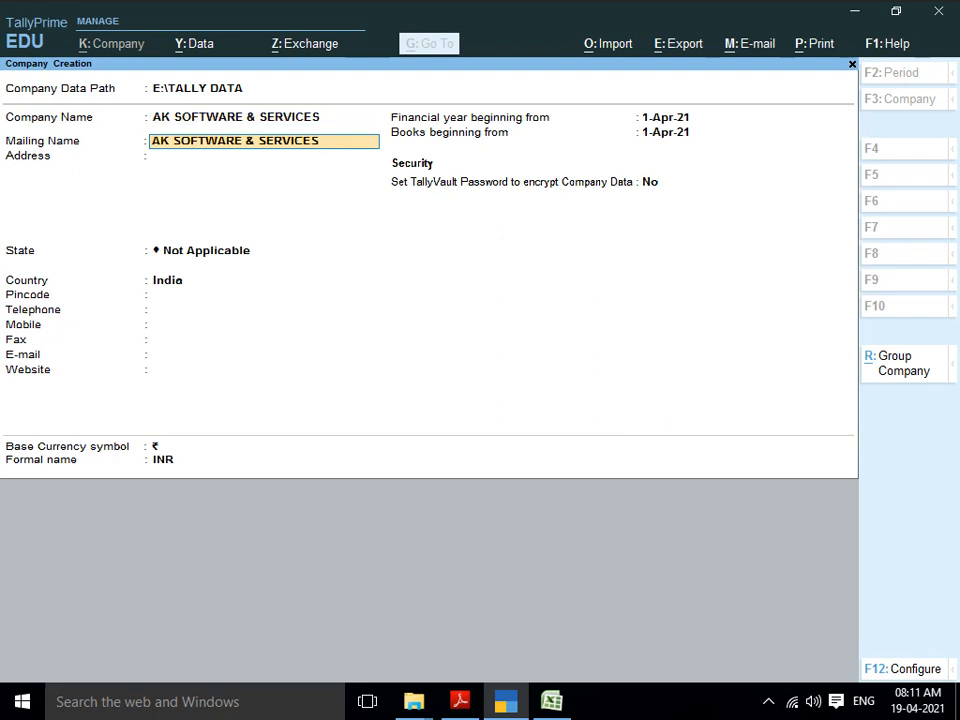
key("Return")
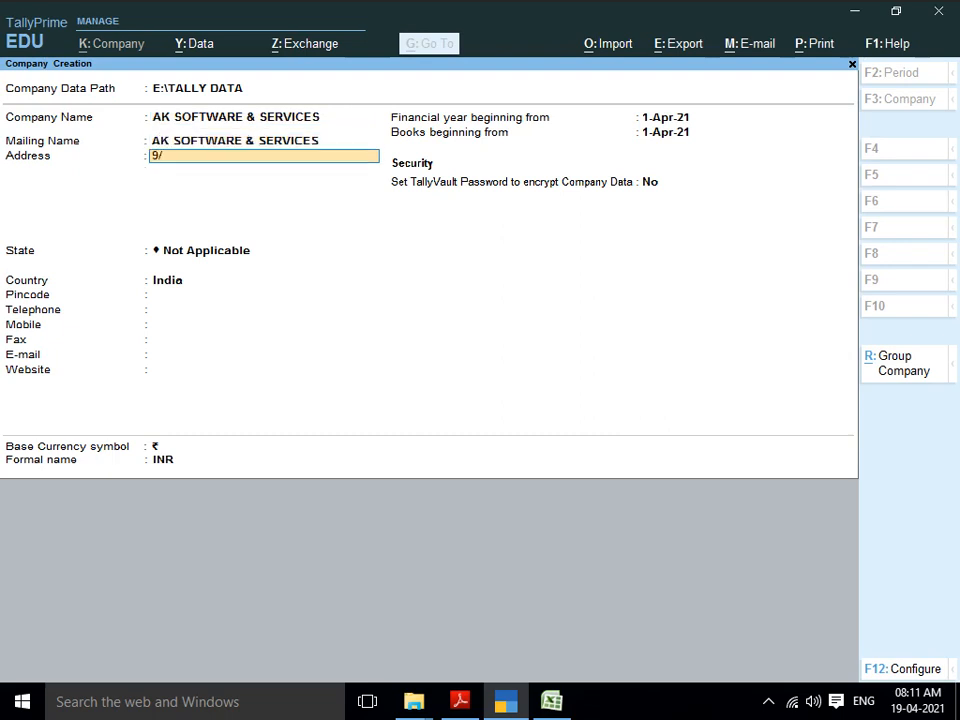
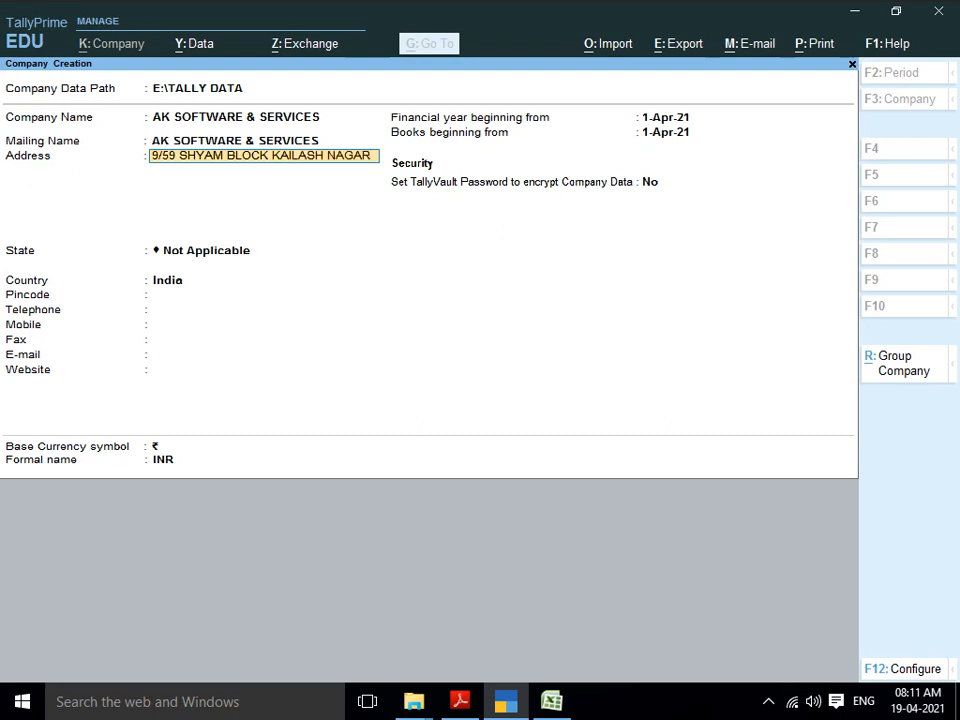
Step: Enter the company's two-line postal address and choose Delhi as the state
key("Return")
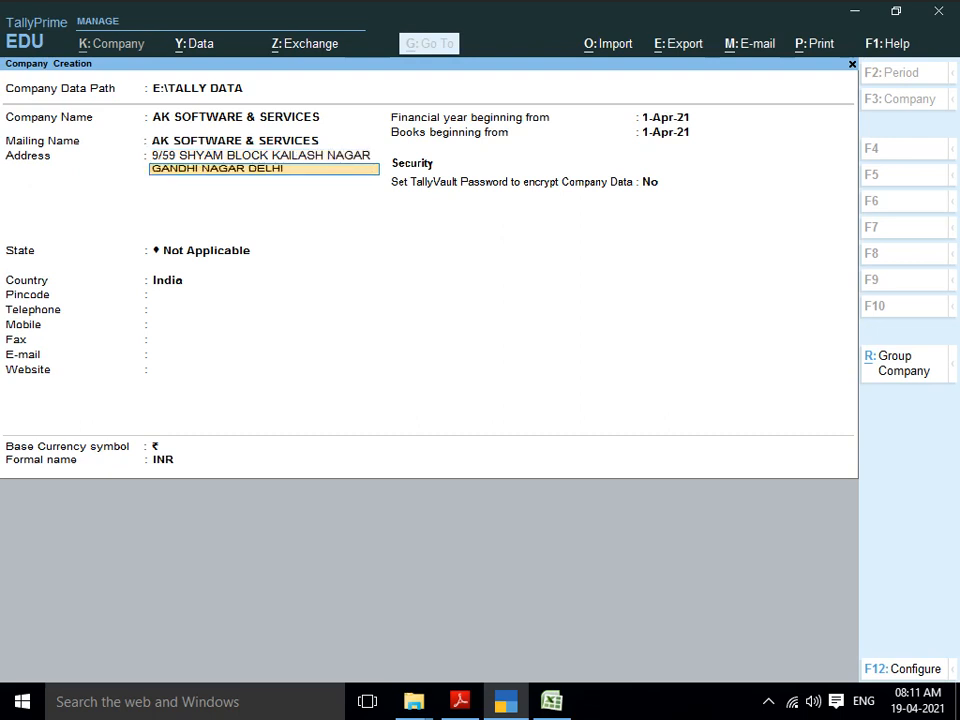
key("Return")
key("Return")
type("DE")
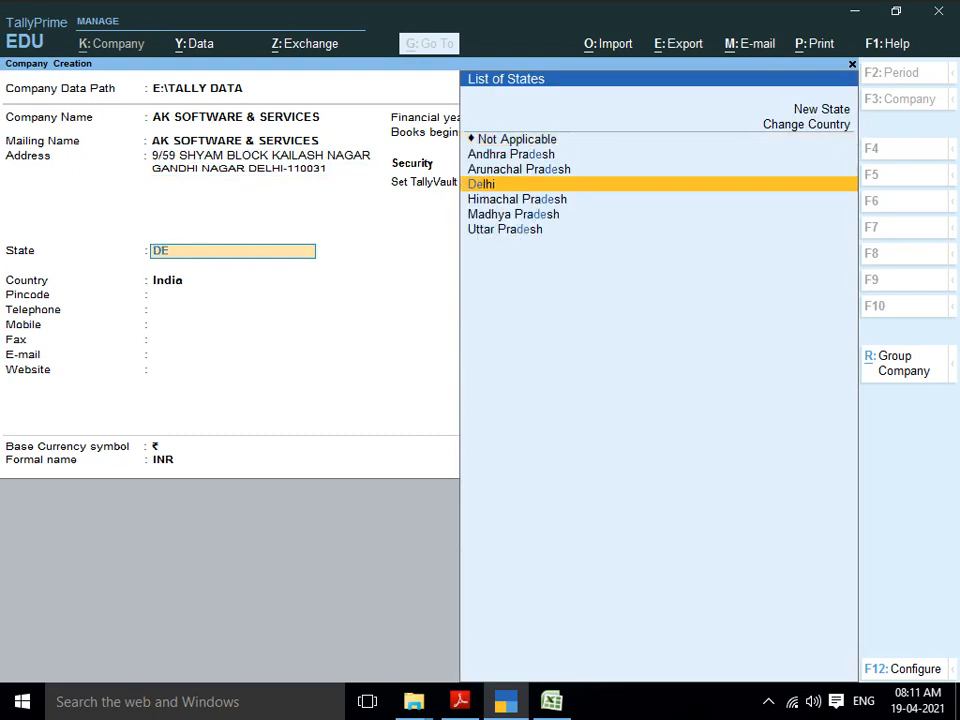
key("Return")
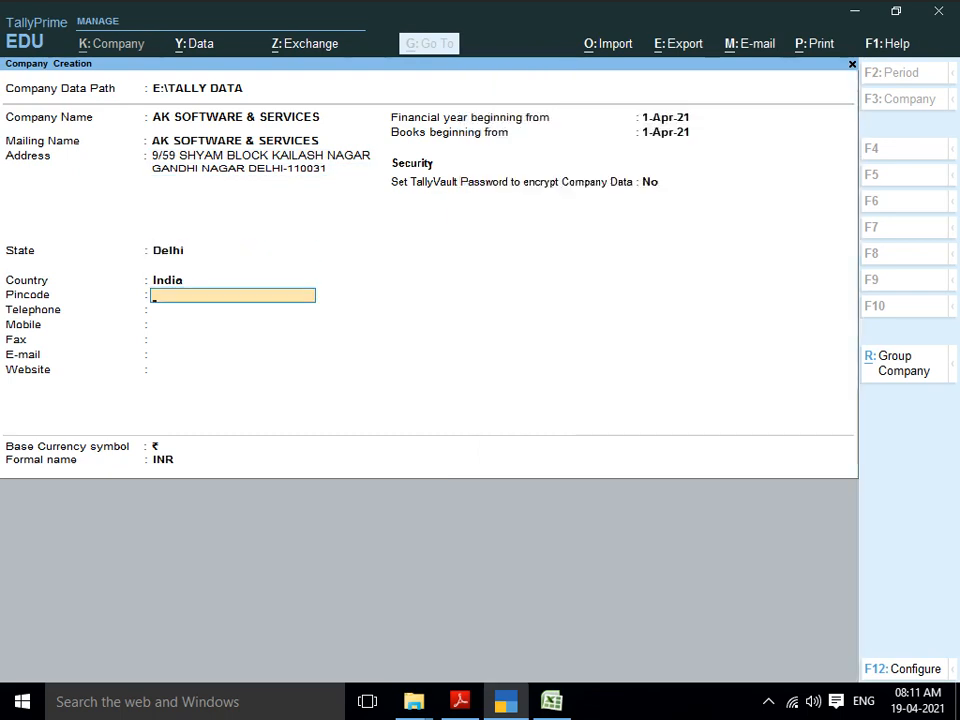
Step: Fill in the pincode, telephone, mobile number and e-mail address, leaving fax empty
key("Return")
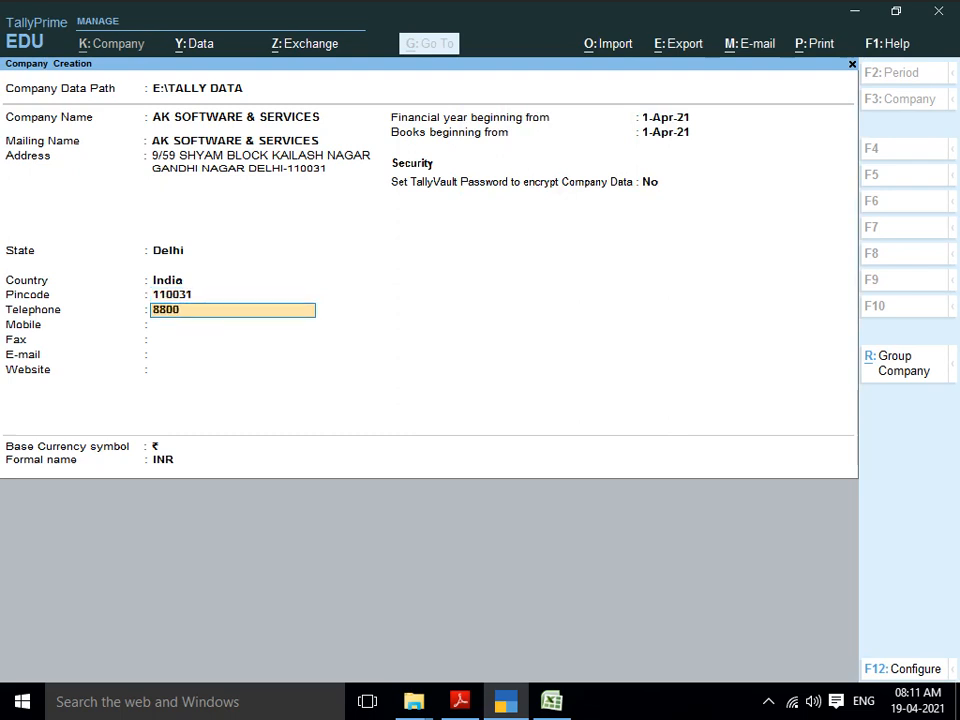
key("Return")
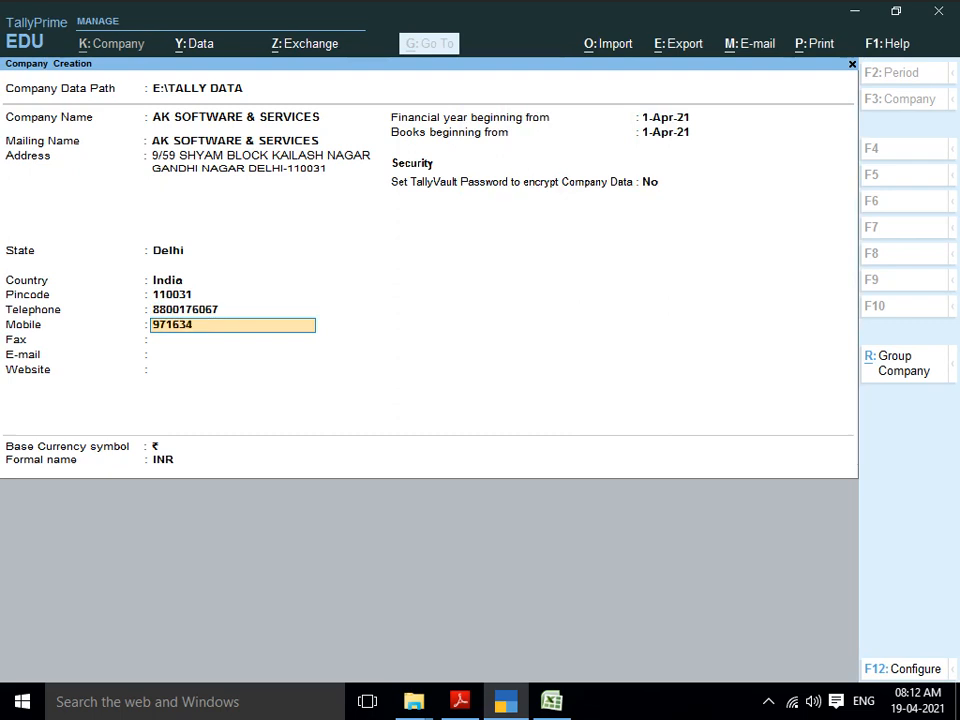
key("Return")
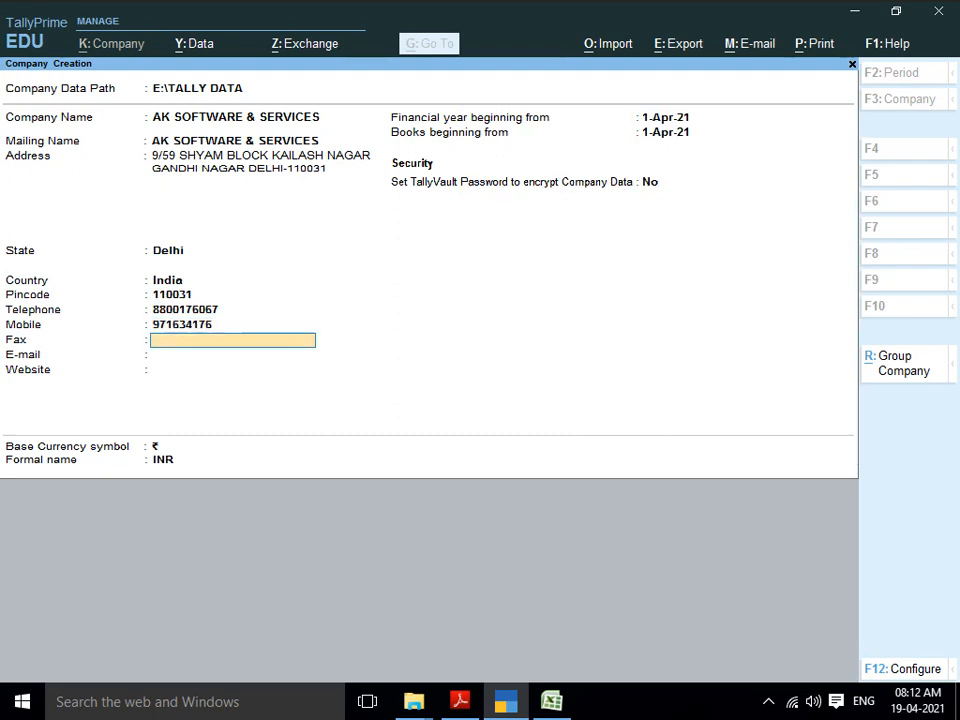
key("Return")
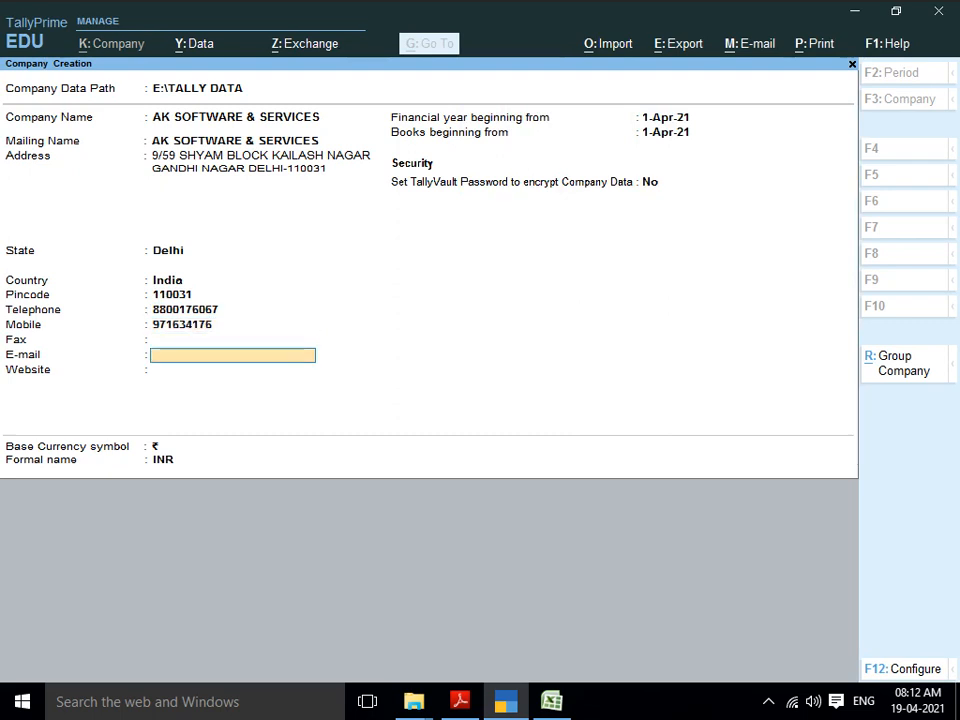
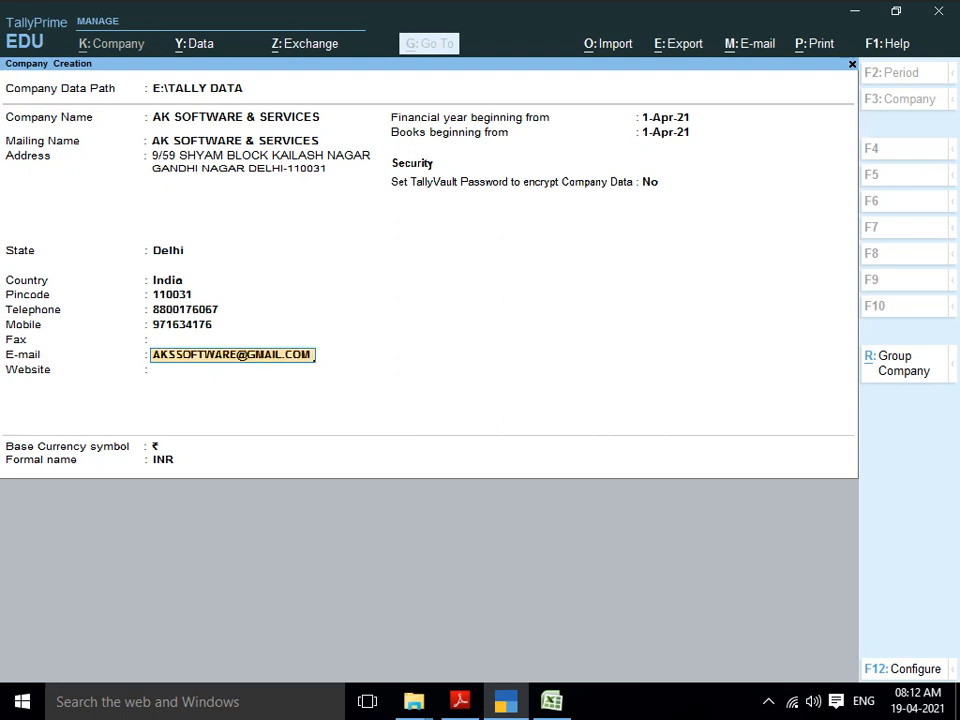
key("Return")
key("Return")
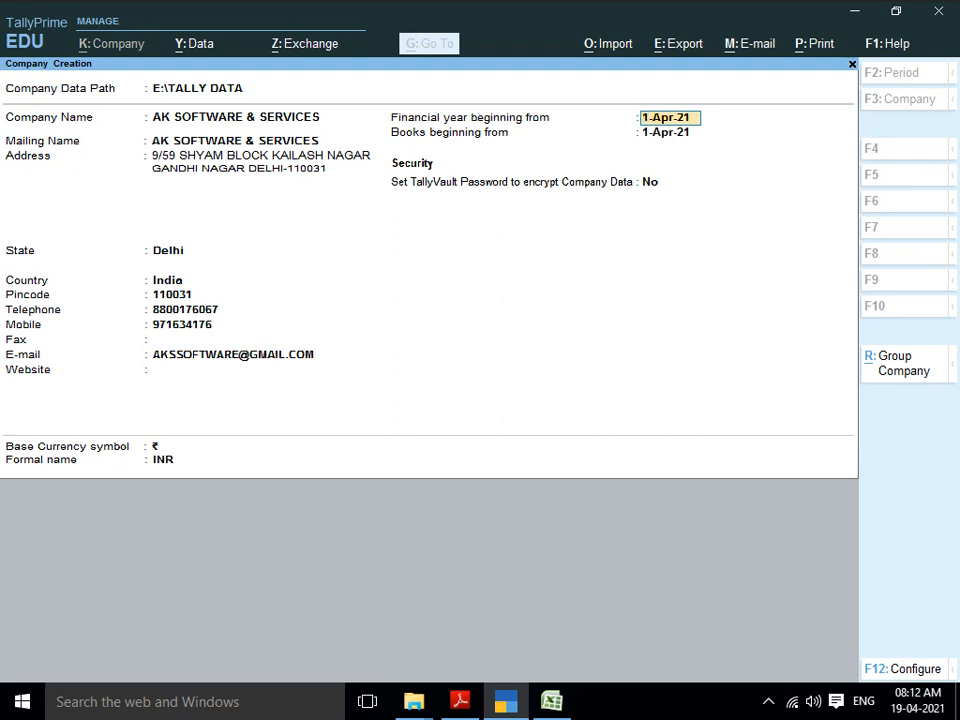
Step: Keep the 1-Apr-21 financial year start and books beginning dates
key("Return")
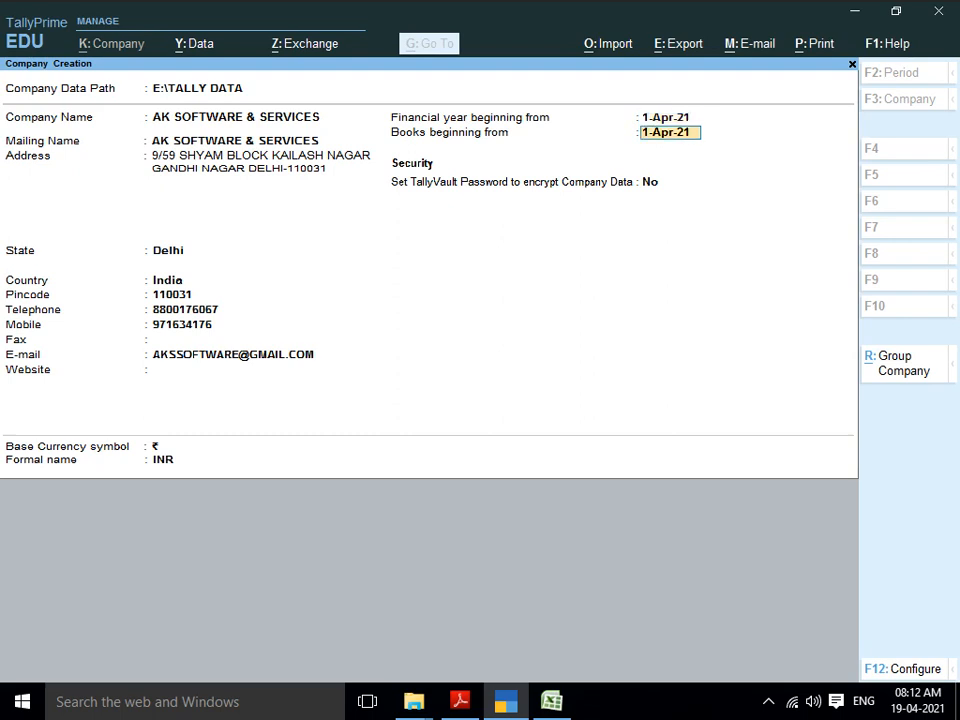
key("Up")
key("Return")
key("Up")
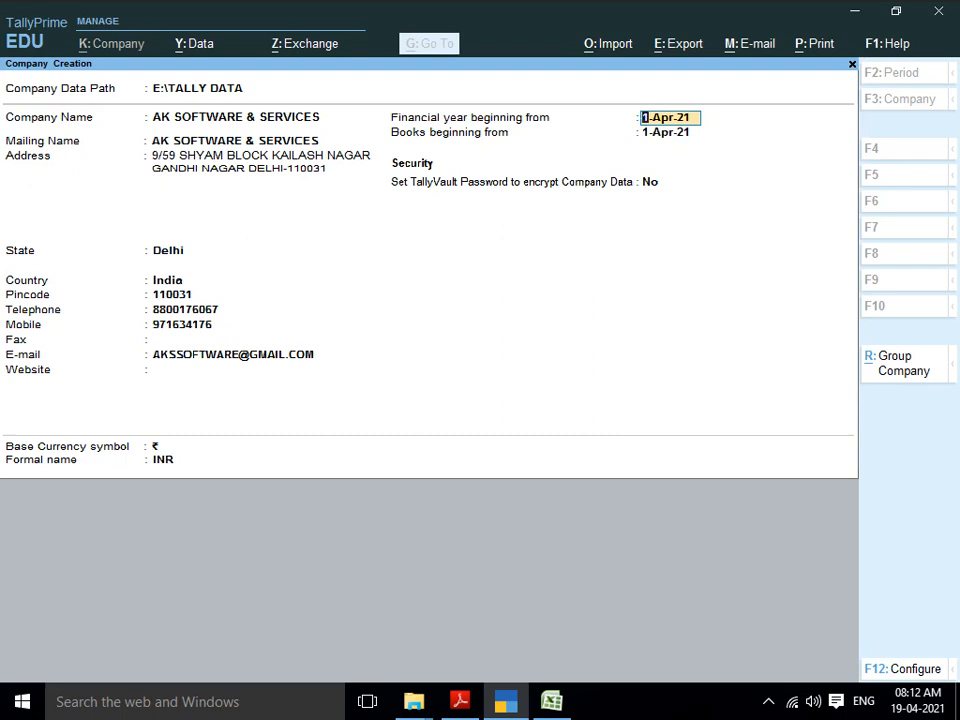
key("Return")
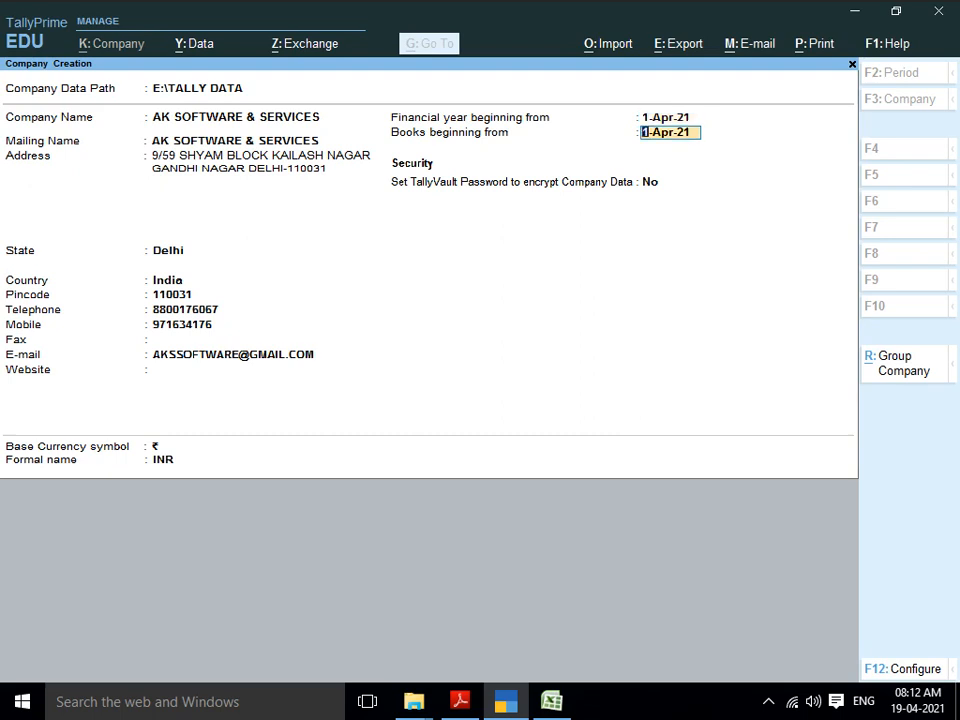
key("Return")
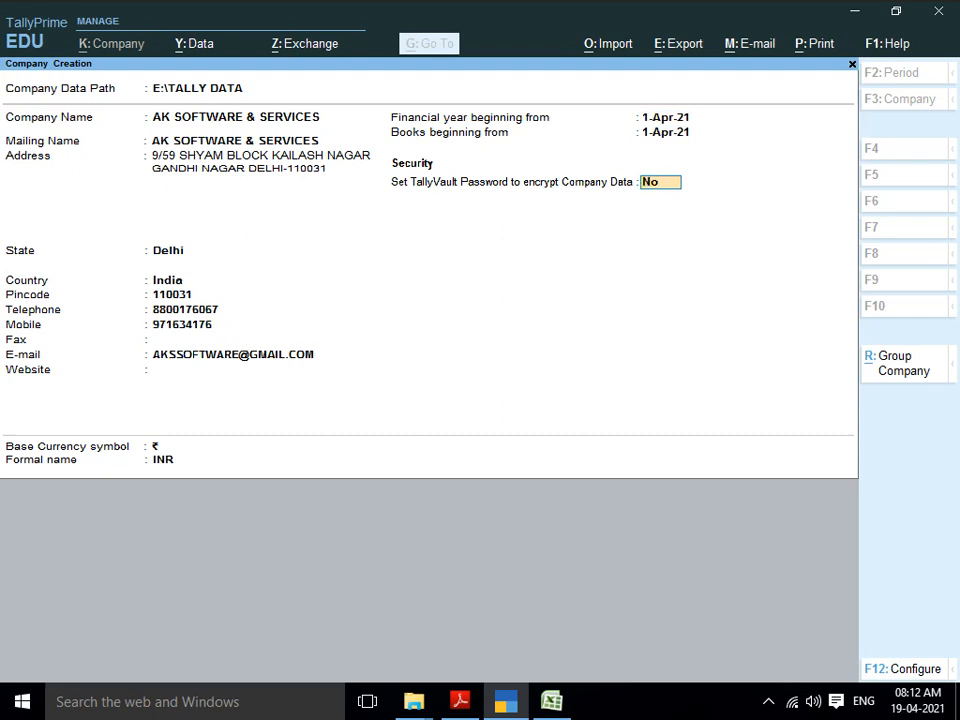
Step: Set TallyVault encryption to No, keep ₹ and INR currency, and accept the company
type("Y")
key("Return")
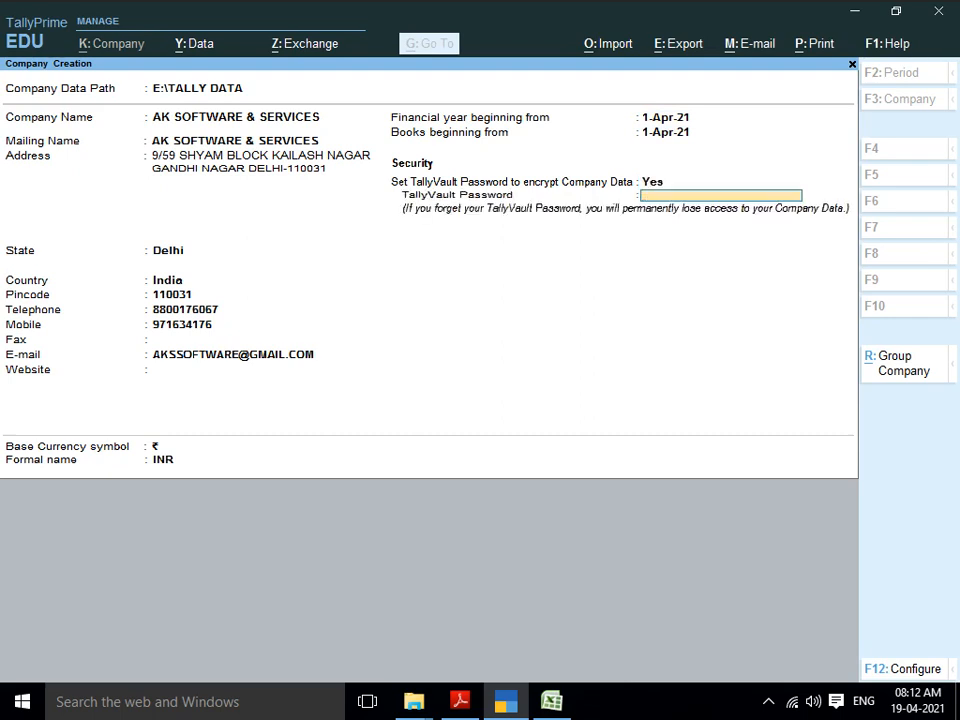
key("Return")
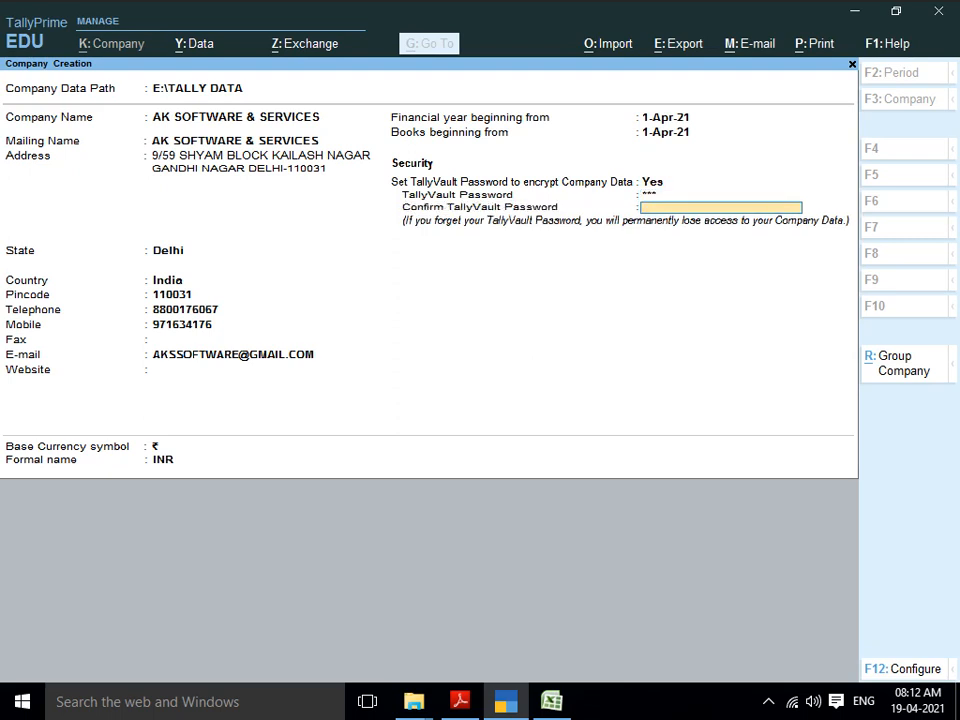
key("Return")
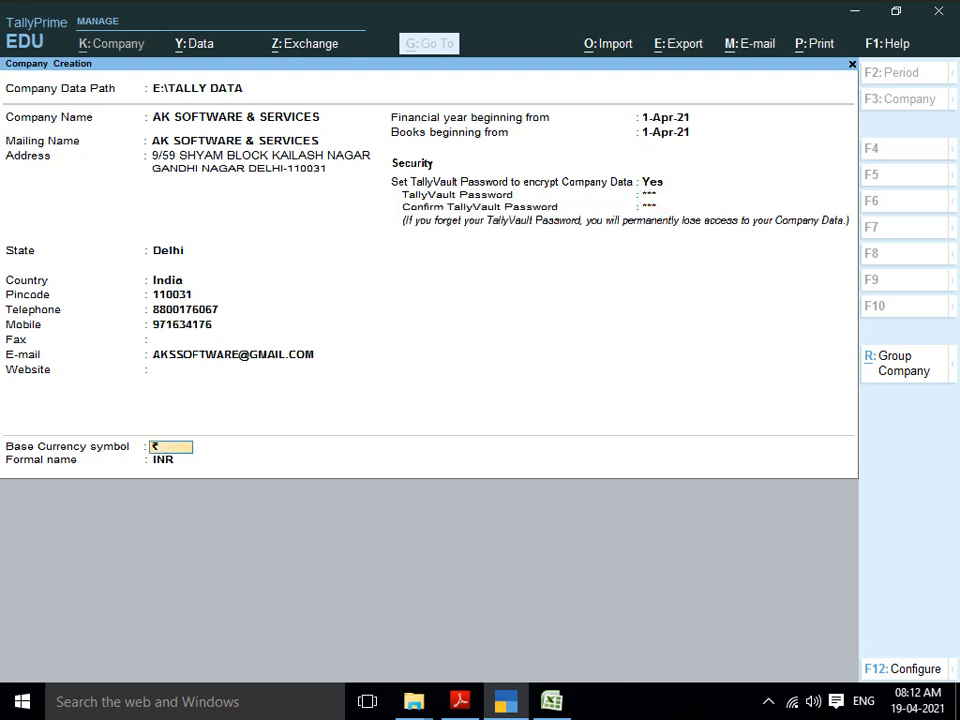
key("BackSpace")
key("BackSpace")
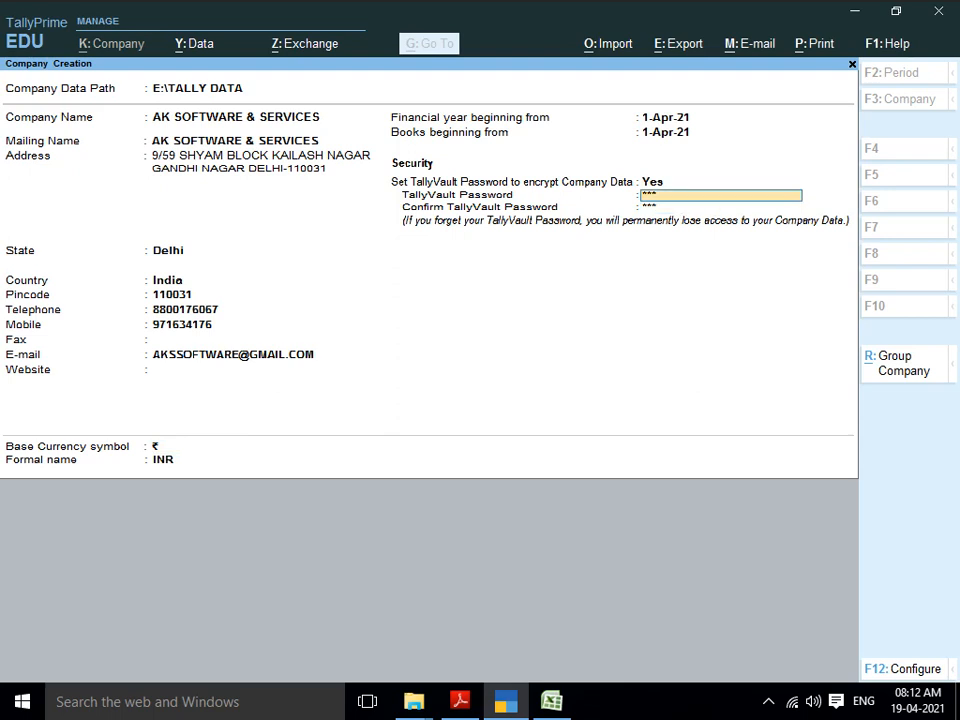
key("BackSpace")
type("N")
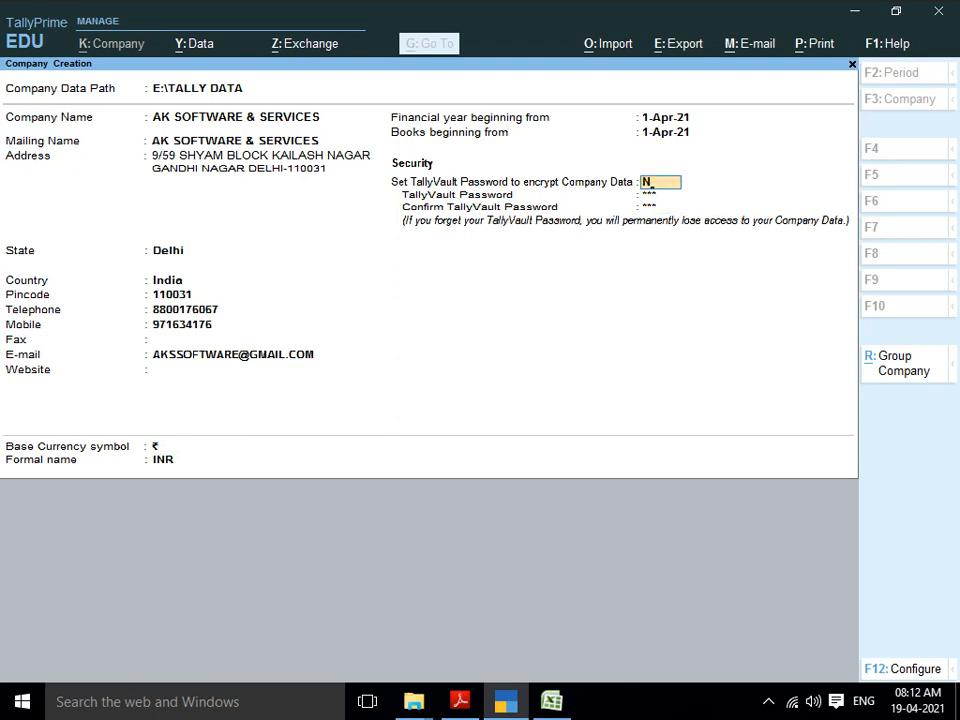
key("Return")
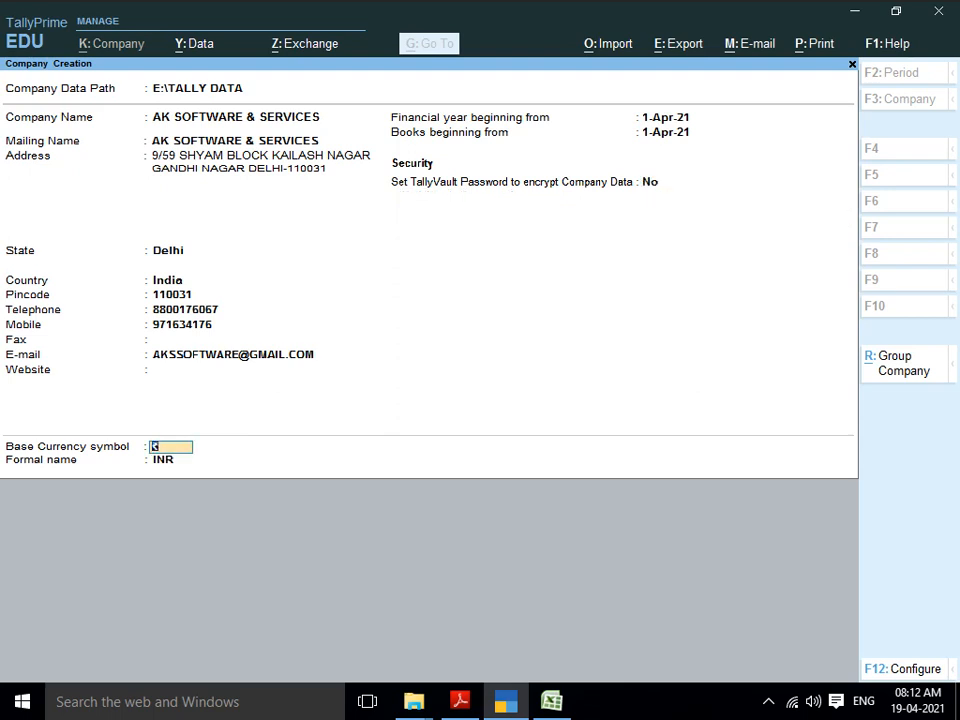
key("Return")
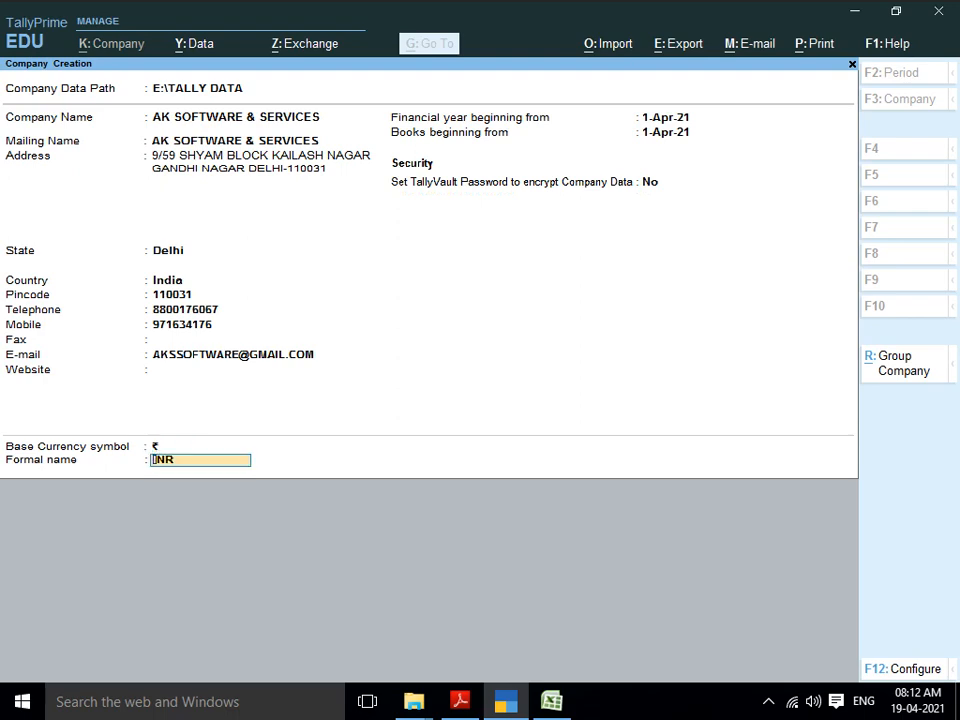
key("Return")
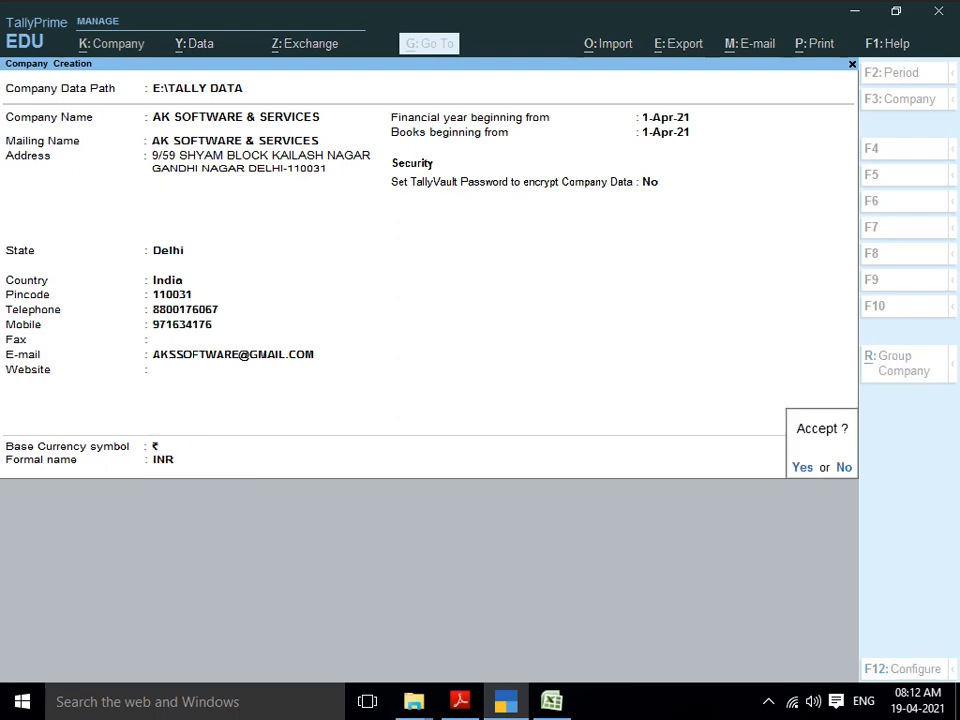
key("Return")
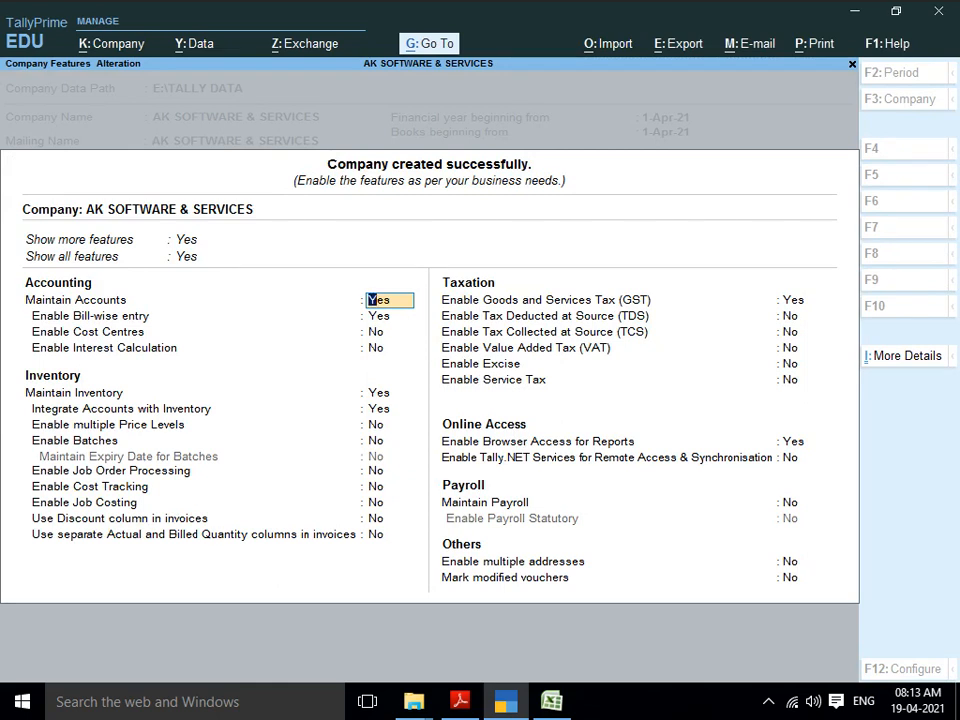
Step: Set Enable Bill-wise entry to No in Company Features
key("Return")
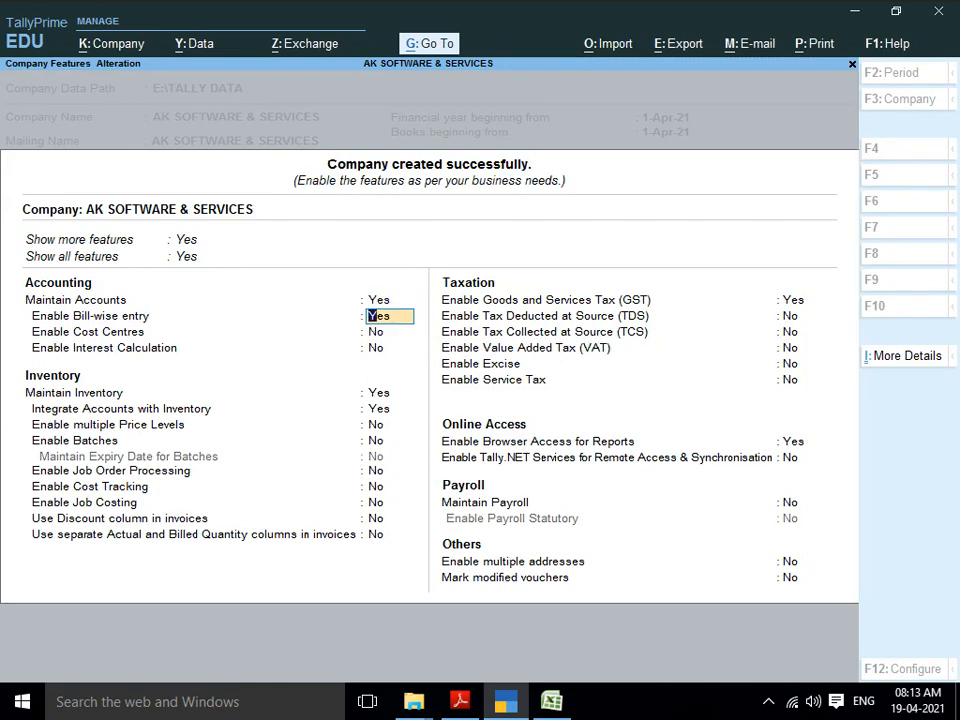
type("N")
key("Return")
key("Return")
key("Return")
key("Return")
key("Return")
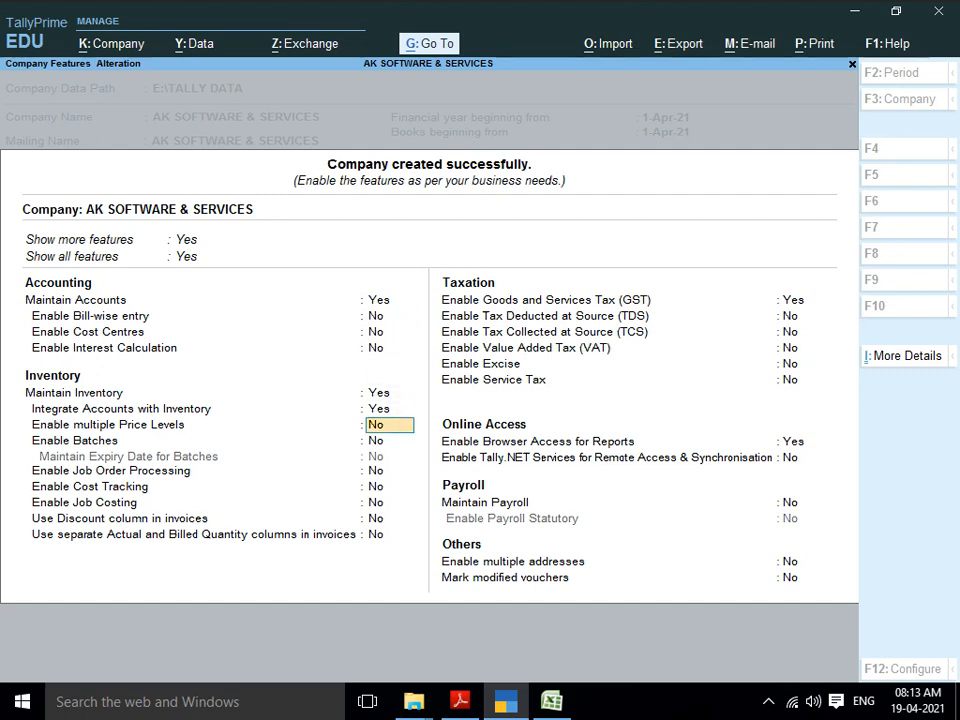
Step: Set Enable GST to No and accept the company feature settings
key("Return")
key("Return")
key("Return")
key("Return")
key("Return")
key("Return")
key("Return")
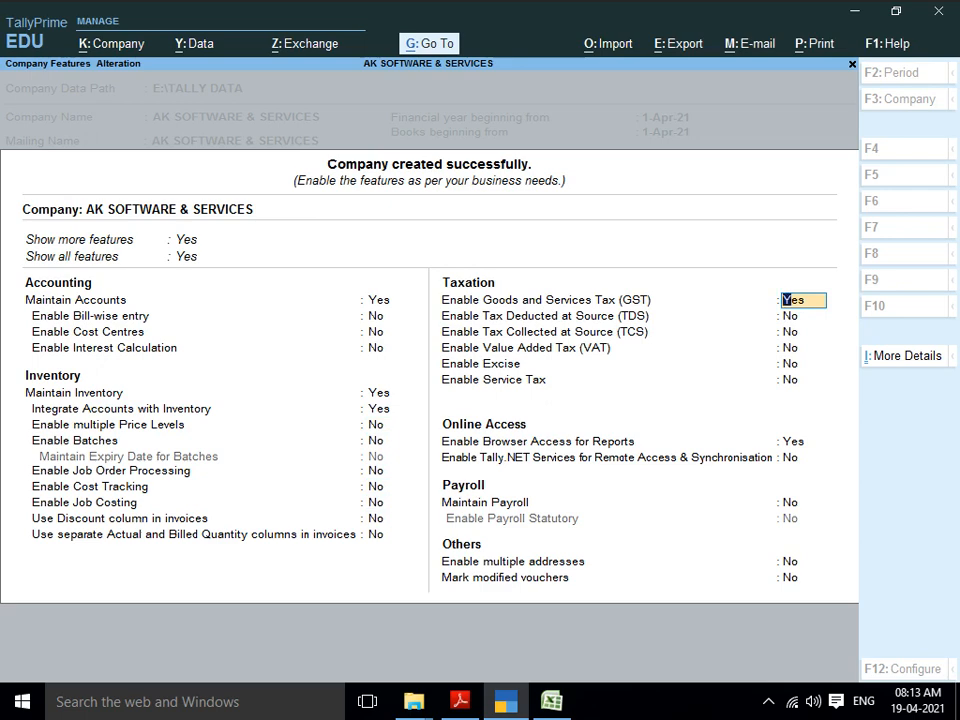
key("space")
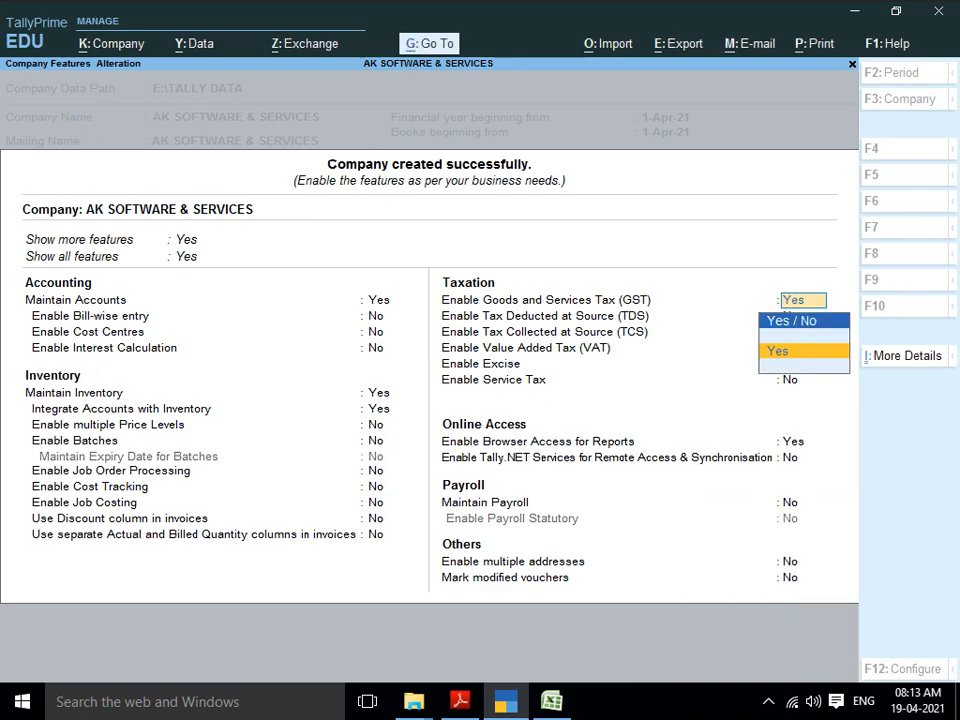
key("Return")
key("Escape")
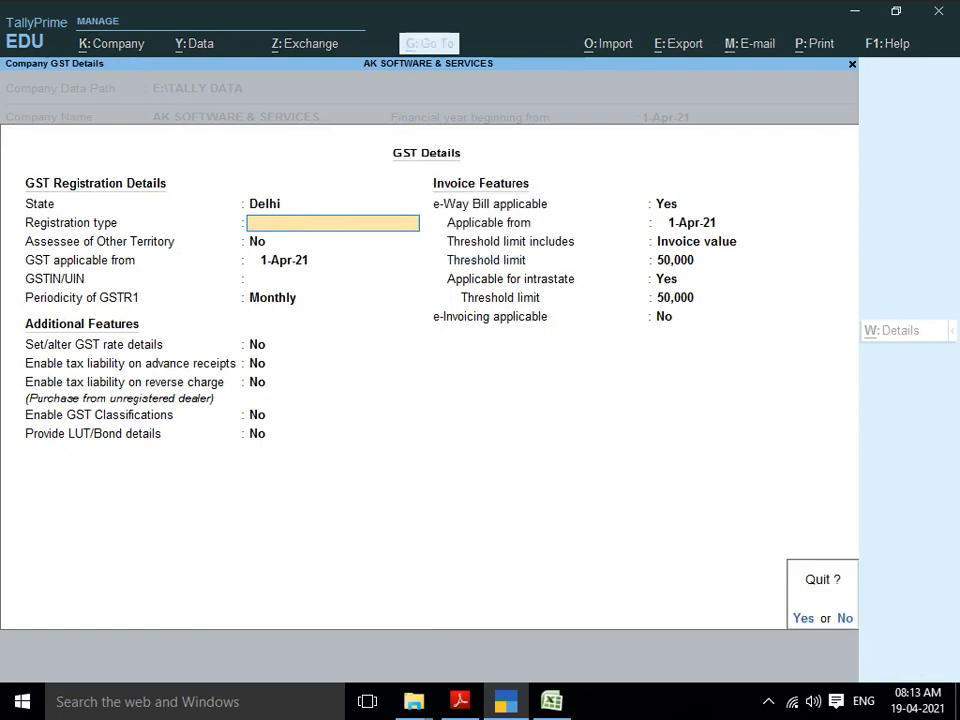
key("y")
key("Up")
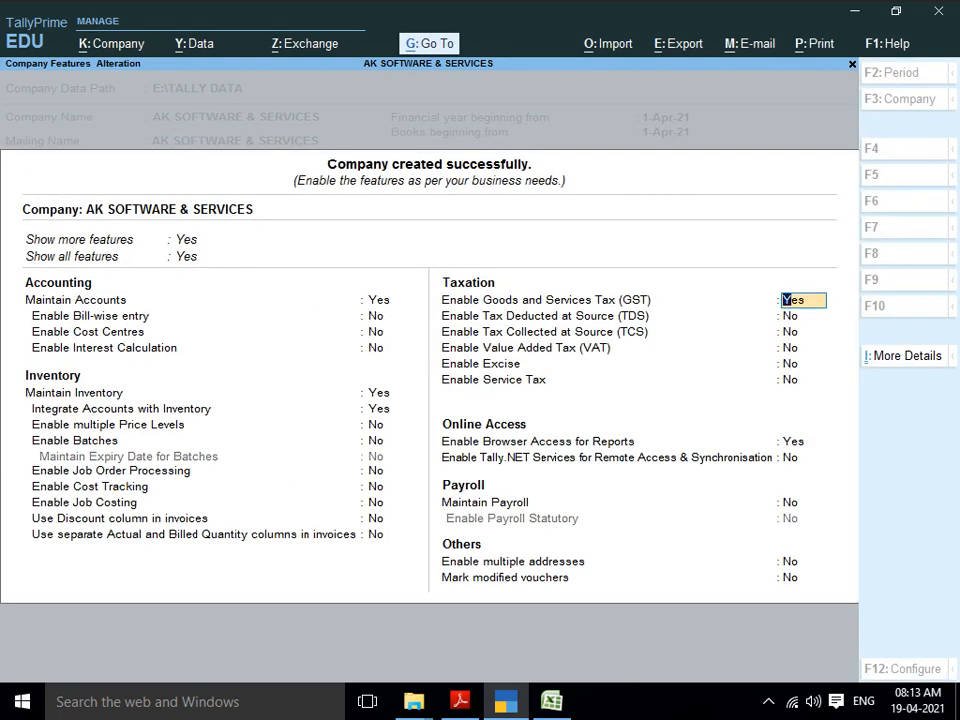
type("n")
key("Return")
key("Return")
key("Return")
key("Return")
key("Return")
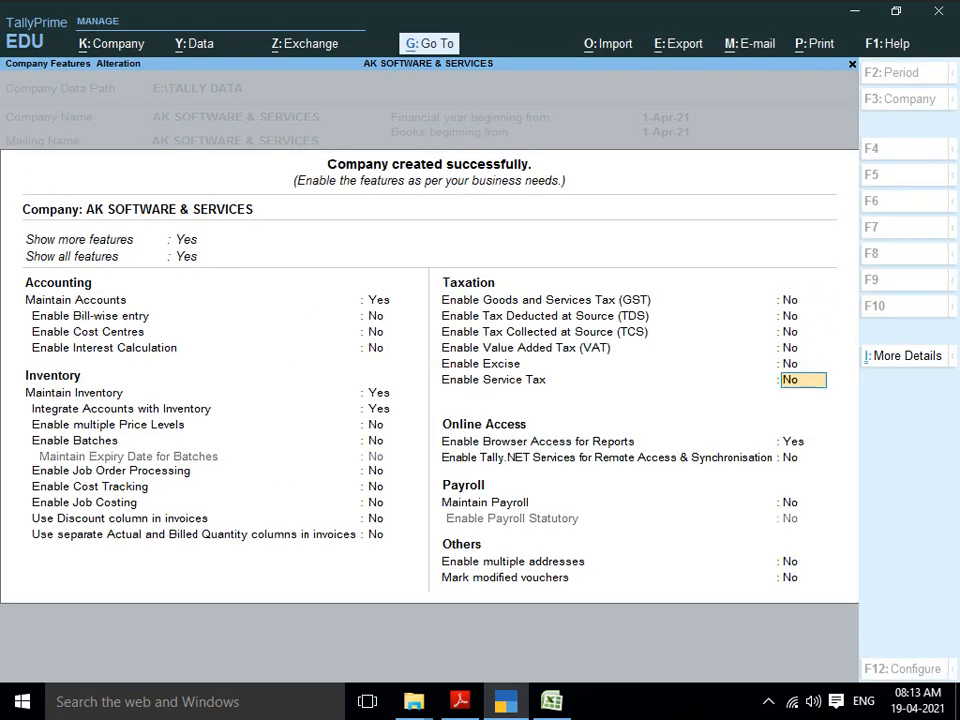
key("Return")
key("Return")
key("Return")
key("Return")
key("Return")
key("Return")
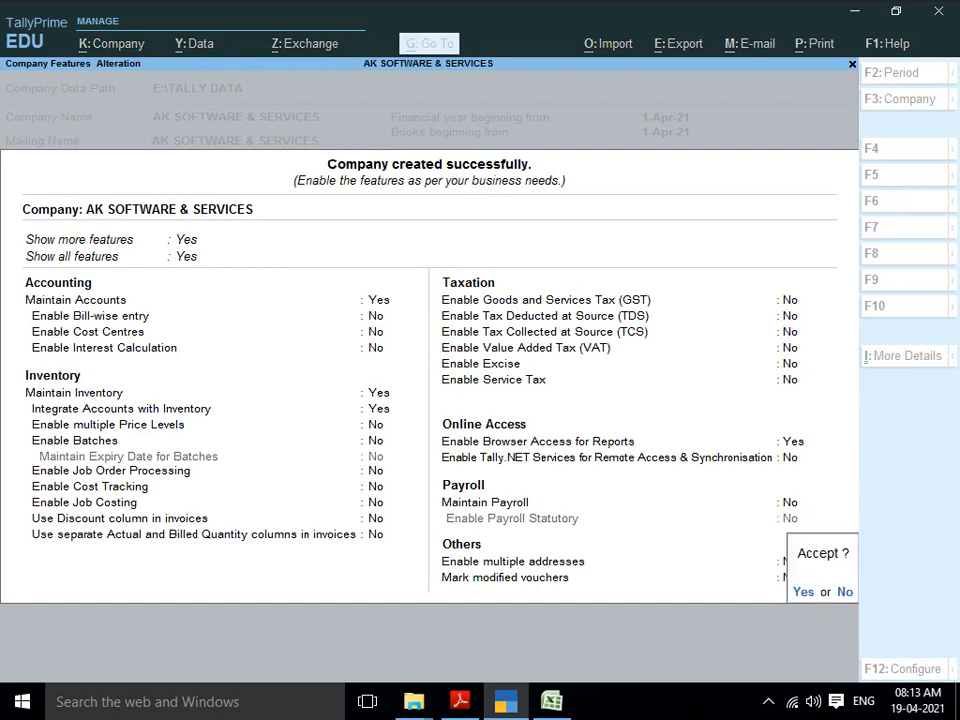
key("y")
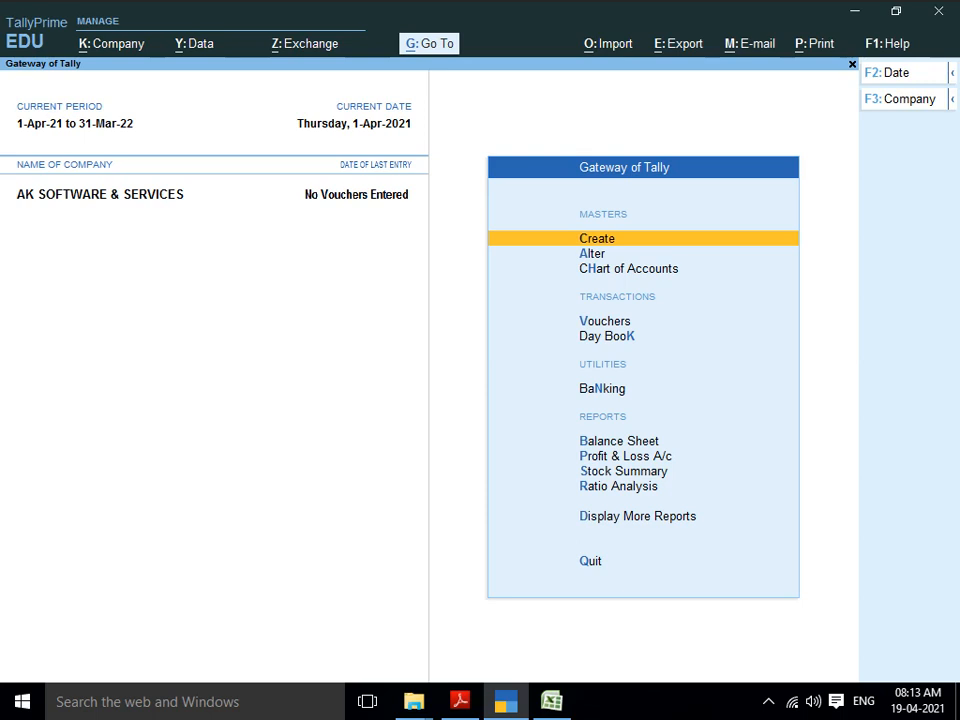
Step: Start creating a new Ledger master from Gateway of Tally's Create menu
key("Down")
key("Up")
key("Down")
key("Up")
key("Down")
key("Up")
key("Return")
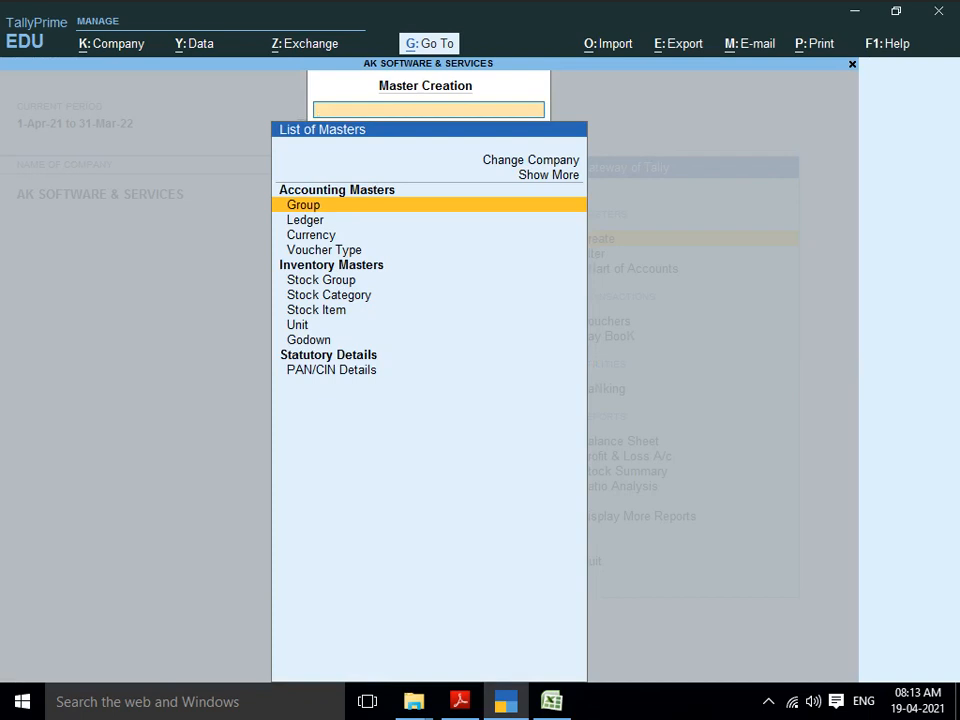
key("Down")
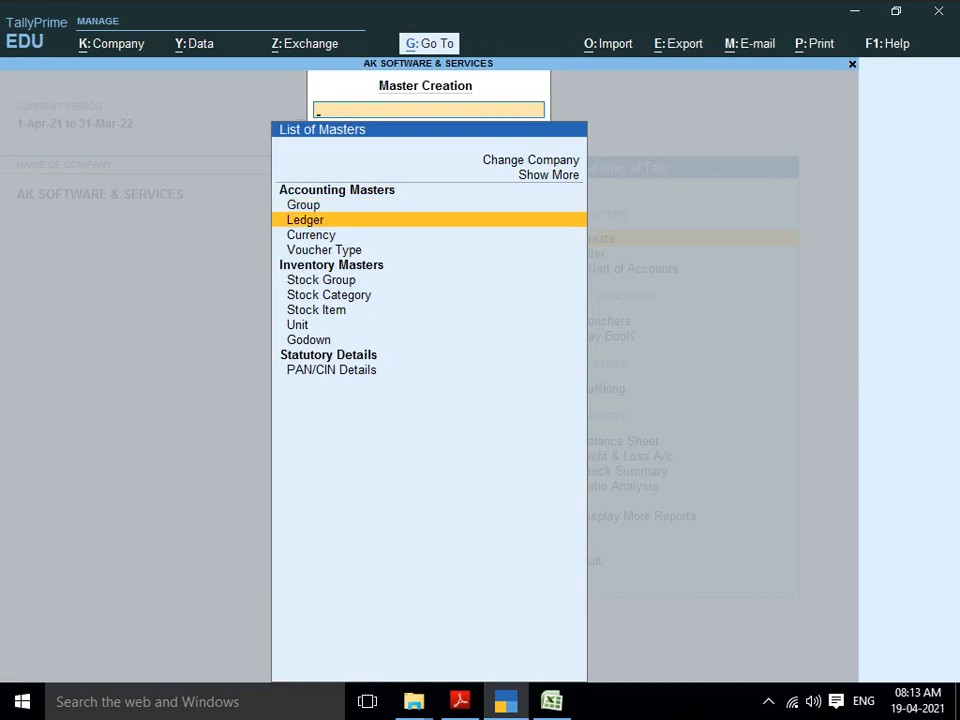
key("Return")
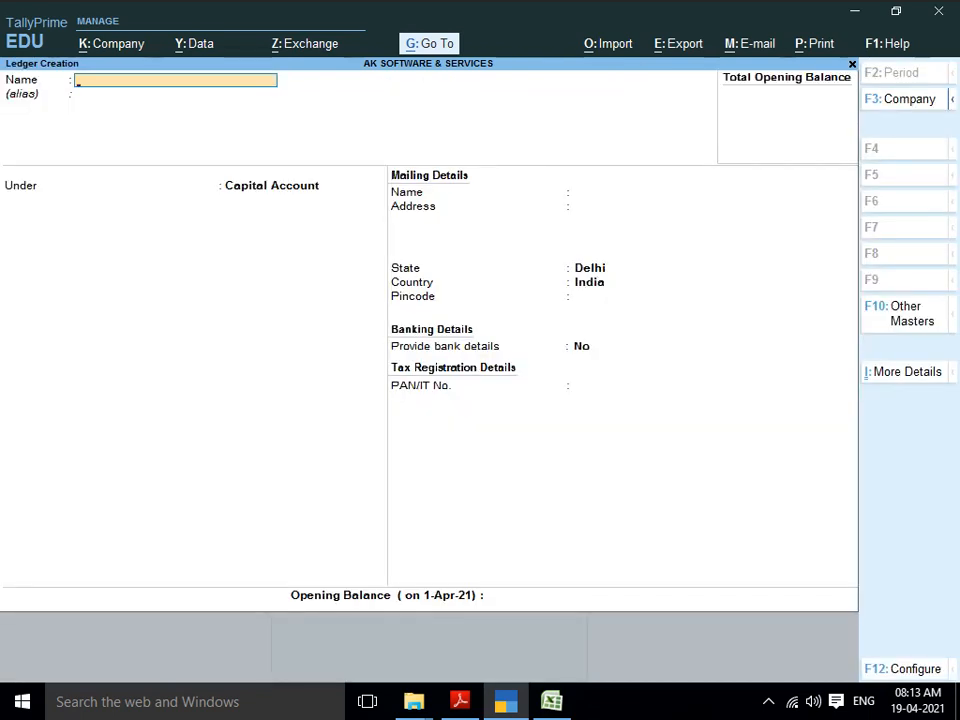
Step: Create the PURCHASE ACCOUNT ledger under Purchase Accounts
type("PURCHASE ACCOUNT")
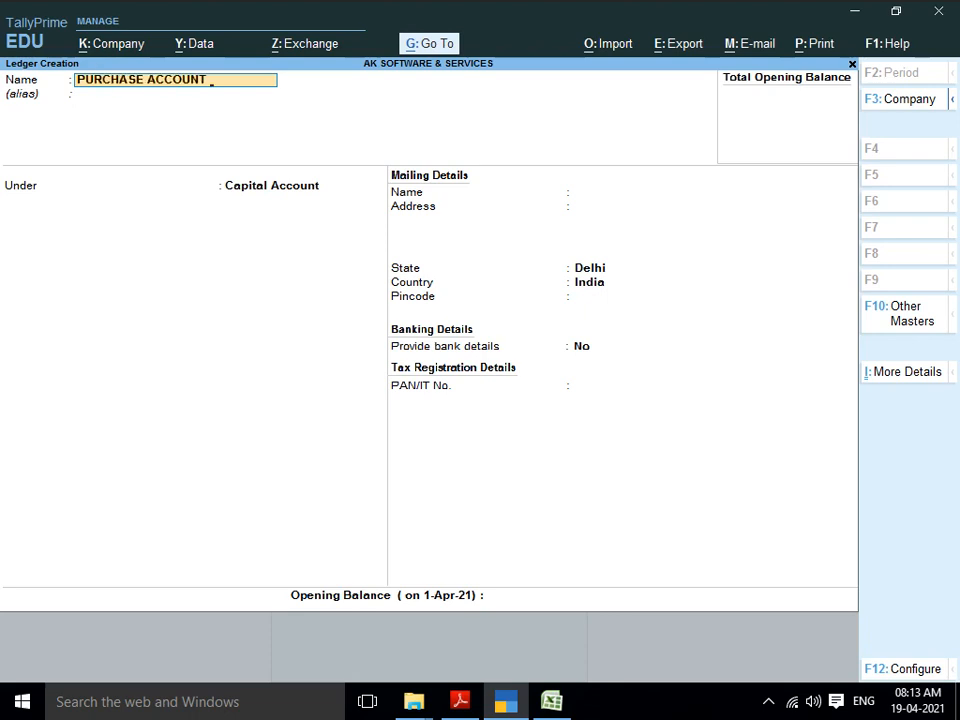
key("Return")
type("P")
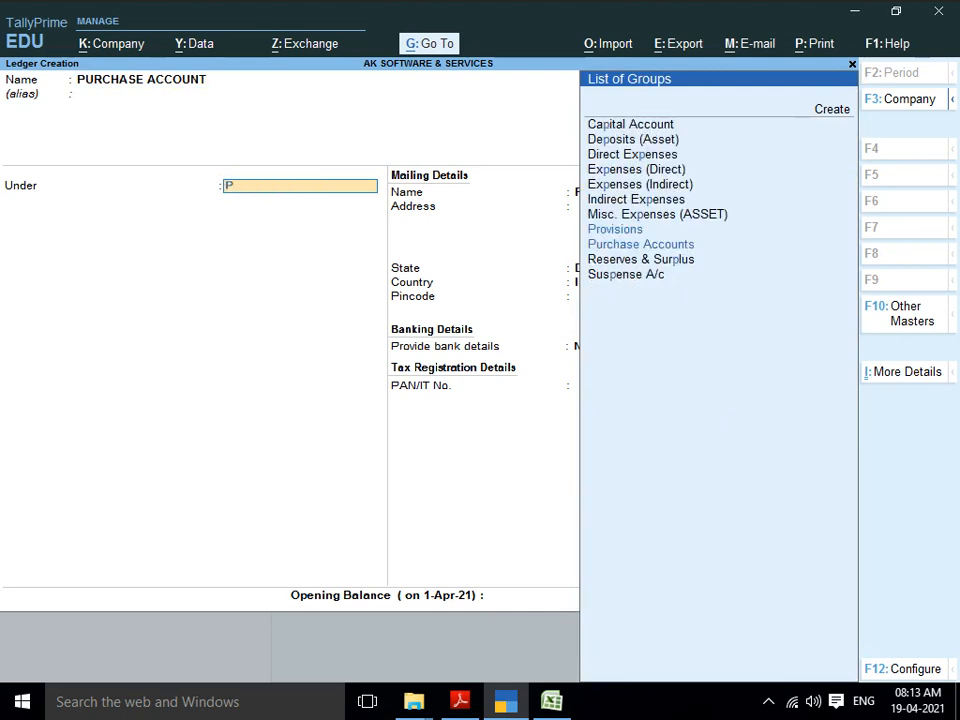
type("UR")
key("Return")
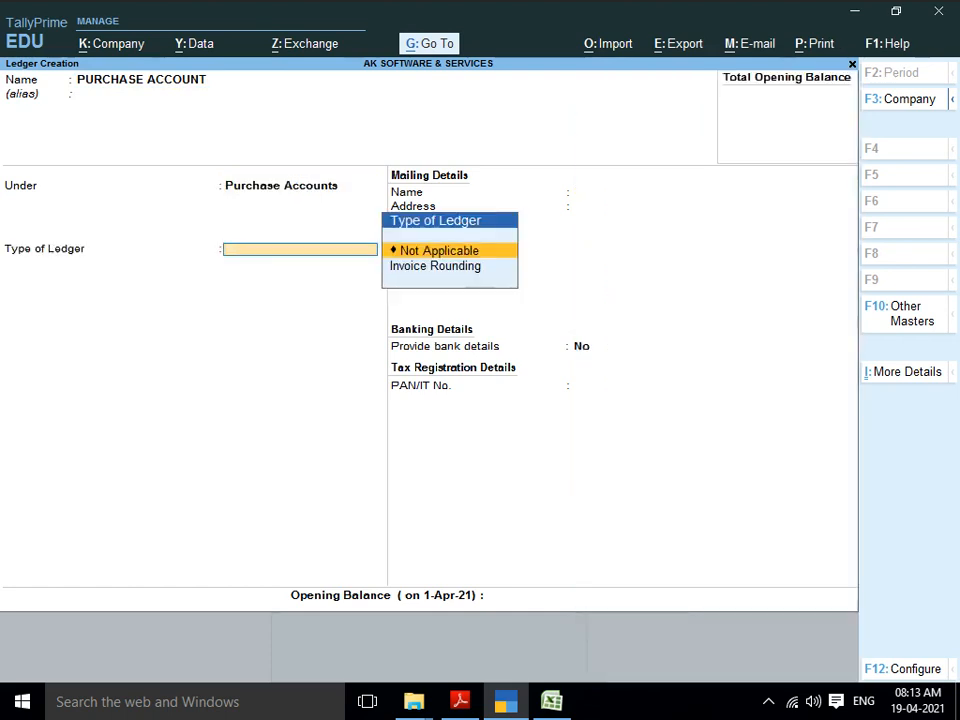
key("Return")
key("Return")
key("Return")
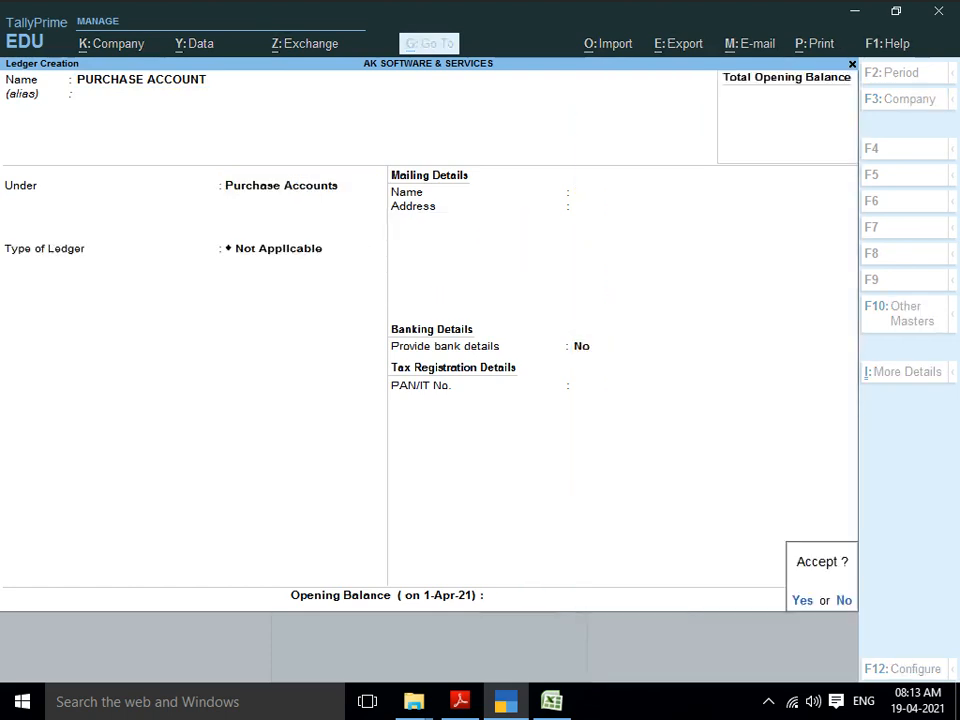
key("Return")
Step: Create the SALE ACCOUNT ledger under Sales Accounts, then quit ledger creation
type("SA")
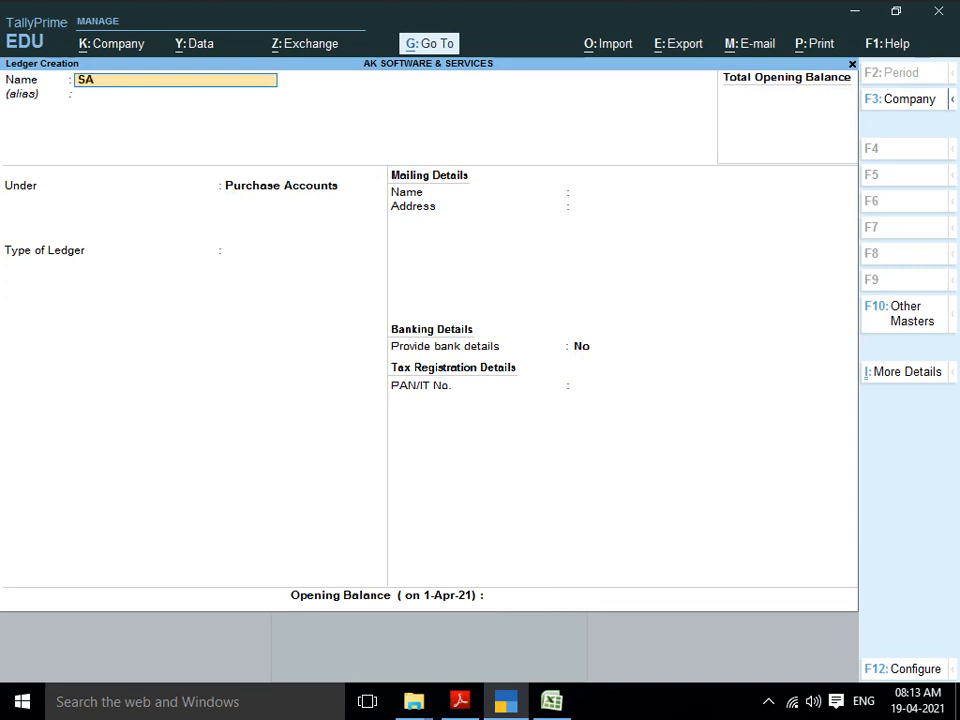
type("LE ACCOUNT")
key("Return")
key("Return")
type("SALE")
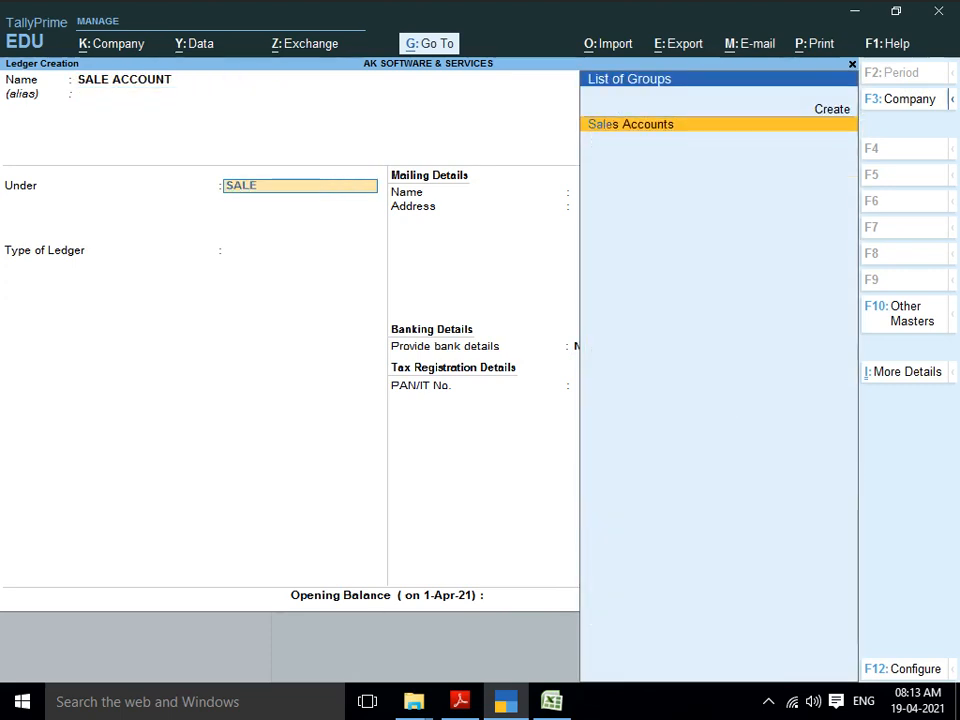
key("Return")
key("Return")
key("Return")
key("Return")
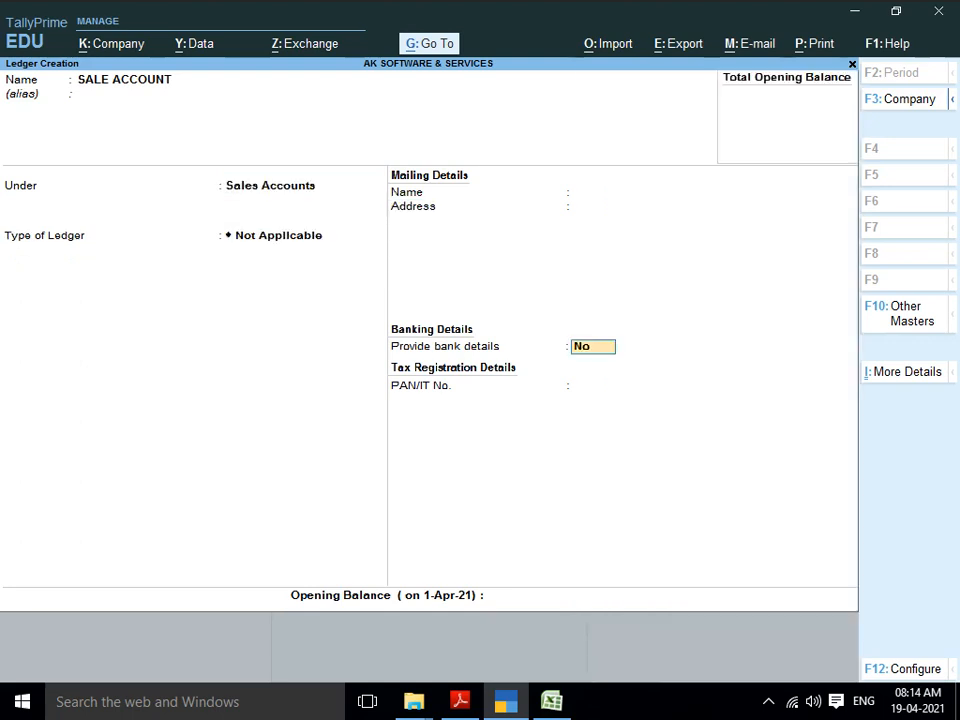
key("Return")
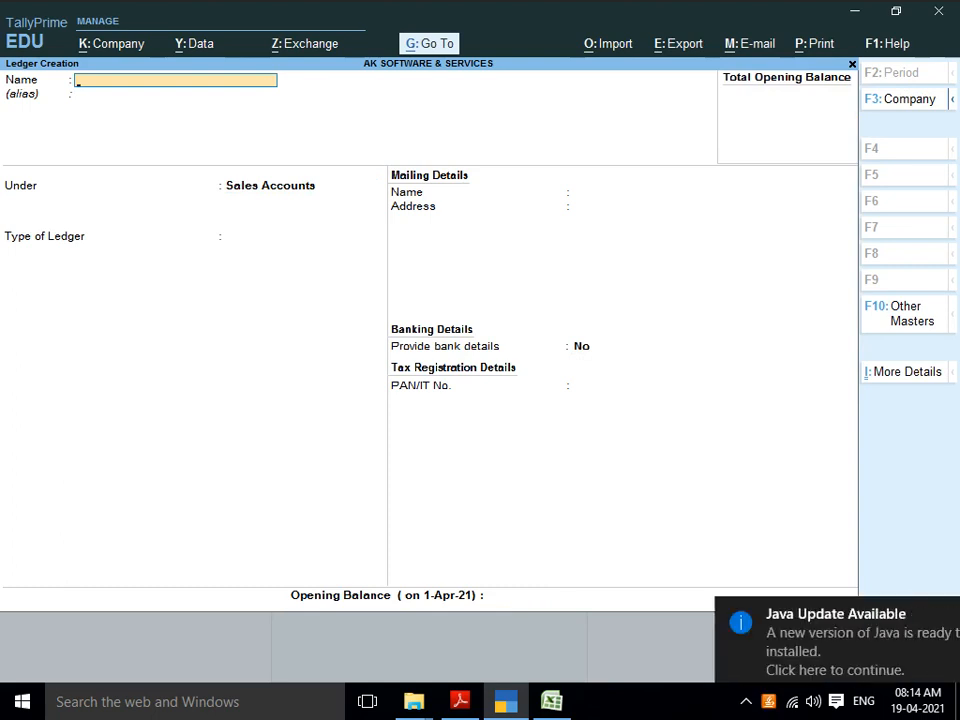
key("Escape")
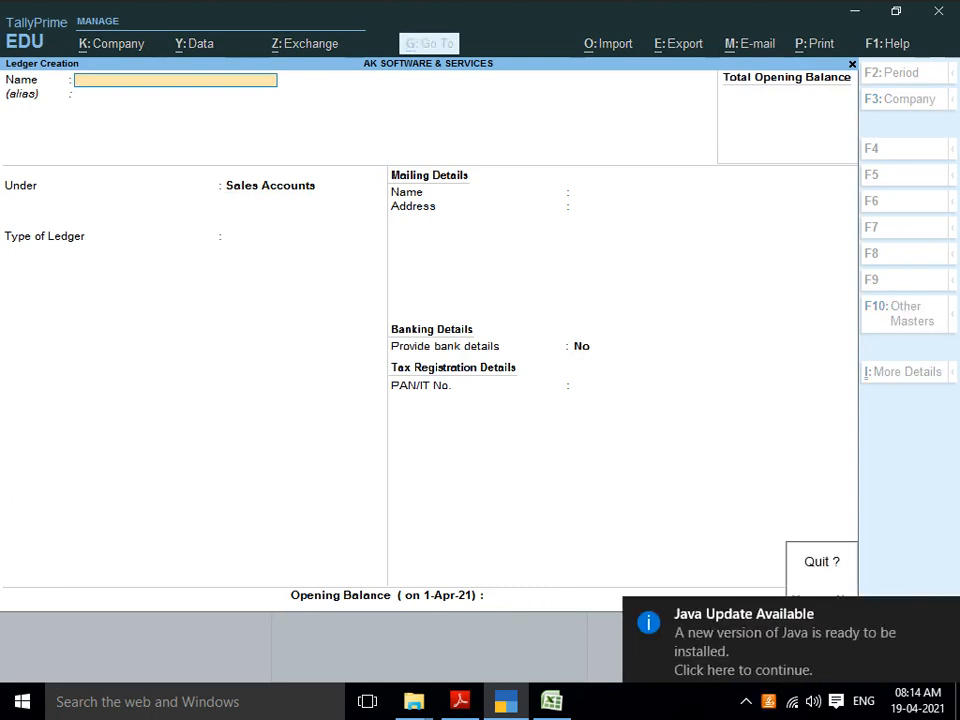
key("Return")
Step: Open a new Journal voucher dated 1-Apr-21 from the Gateway
key("Escape")
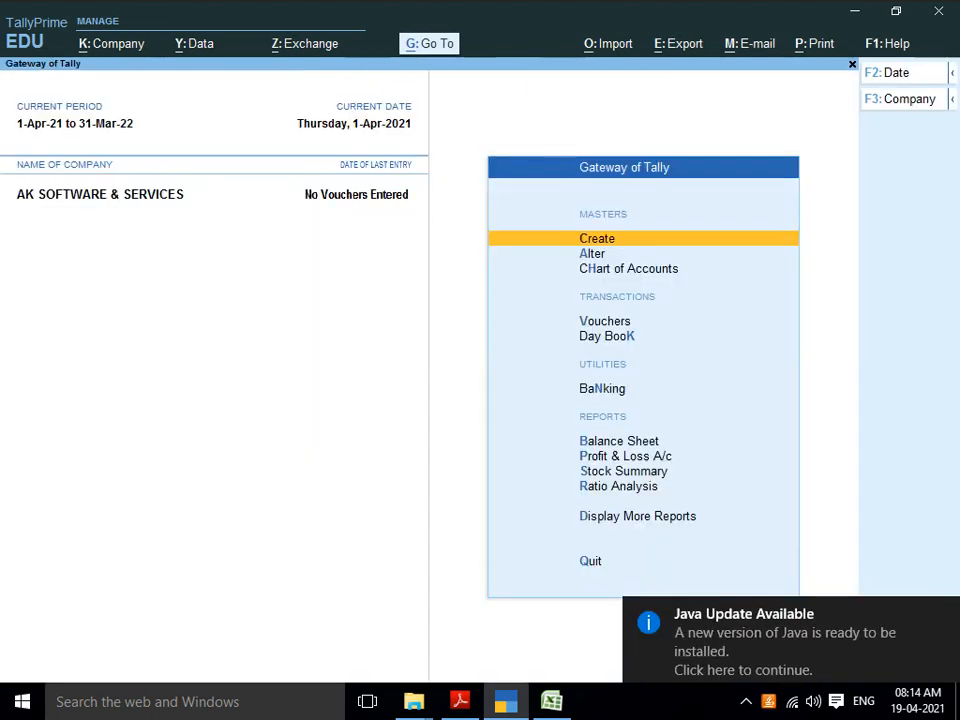
key("Down")
key("Down")
key("Down")
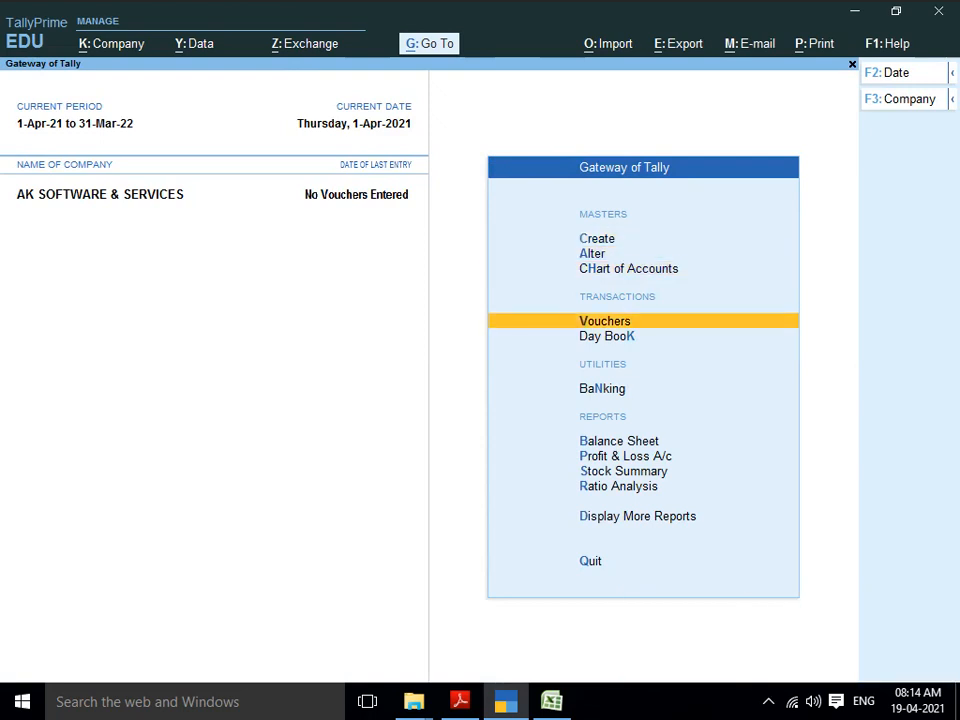
key("Return")
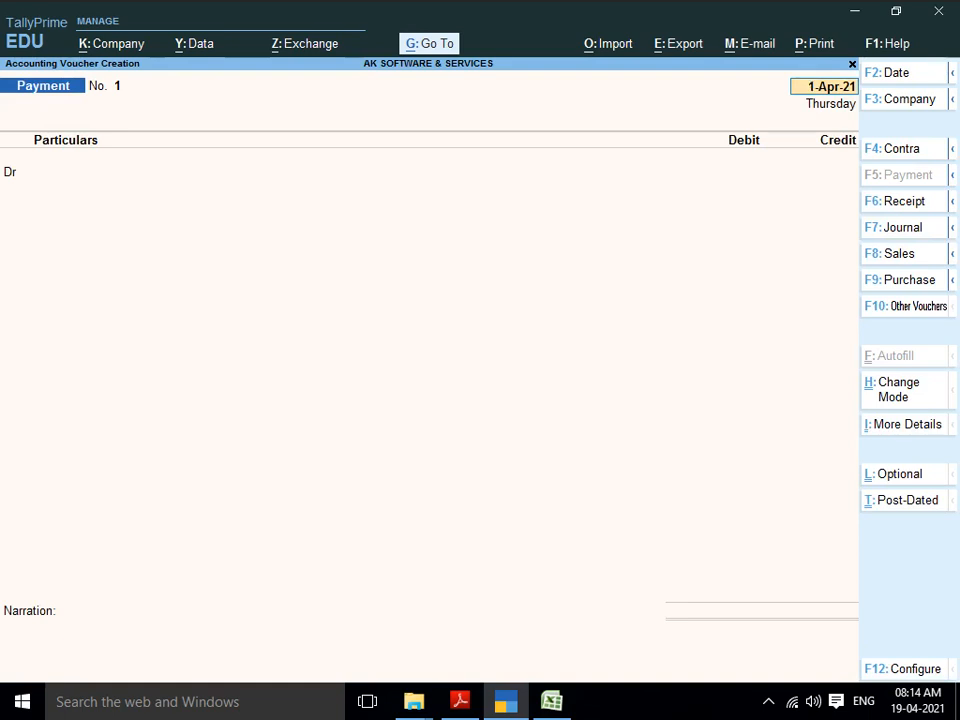
key("F7")
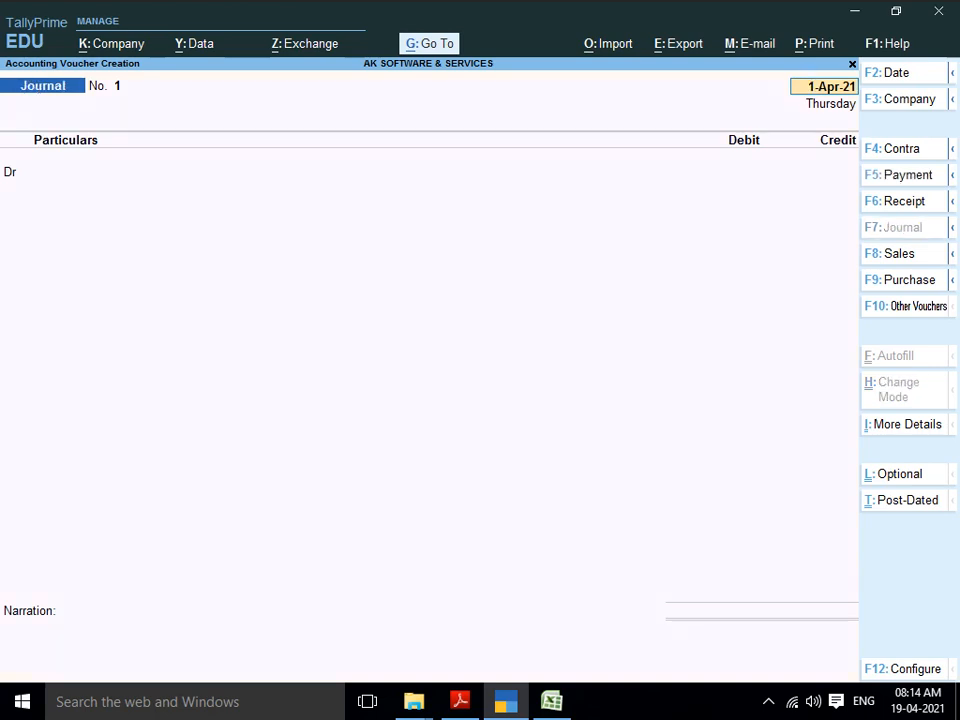
key("Return")
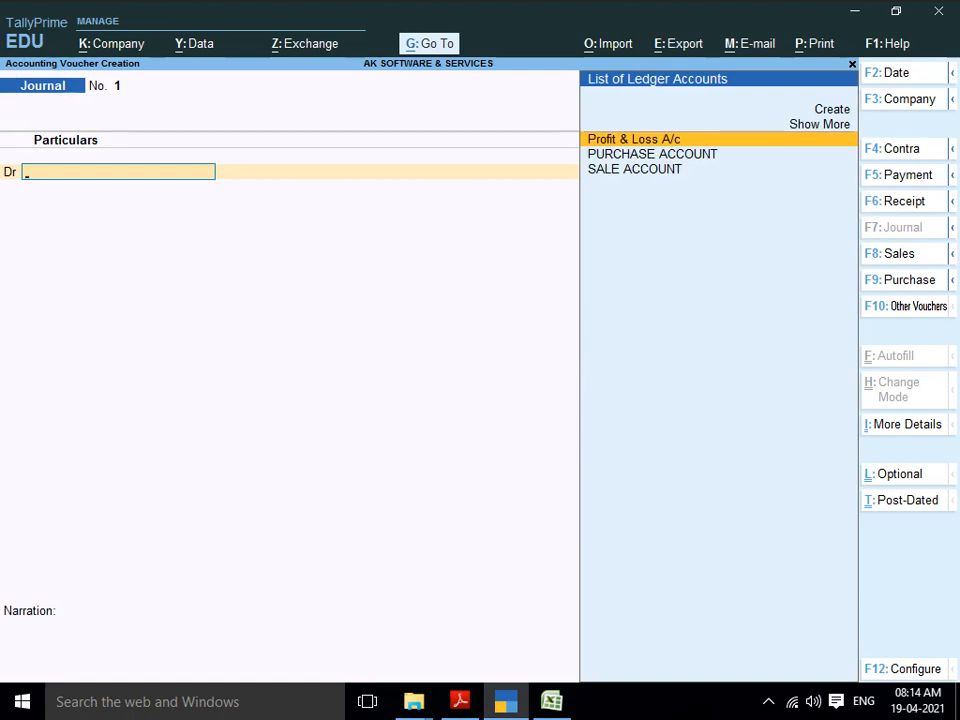
Step: Debit Cash 10,00,000.00 and move down to the credit line
type("C")
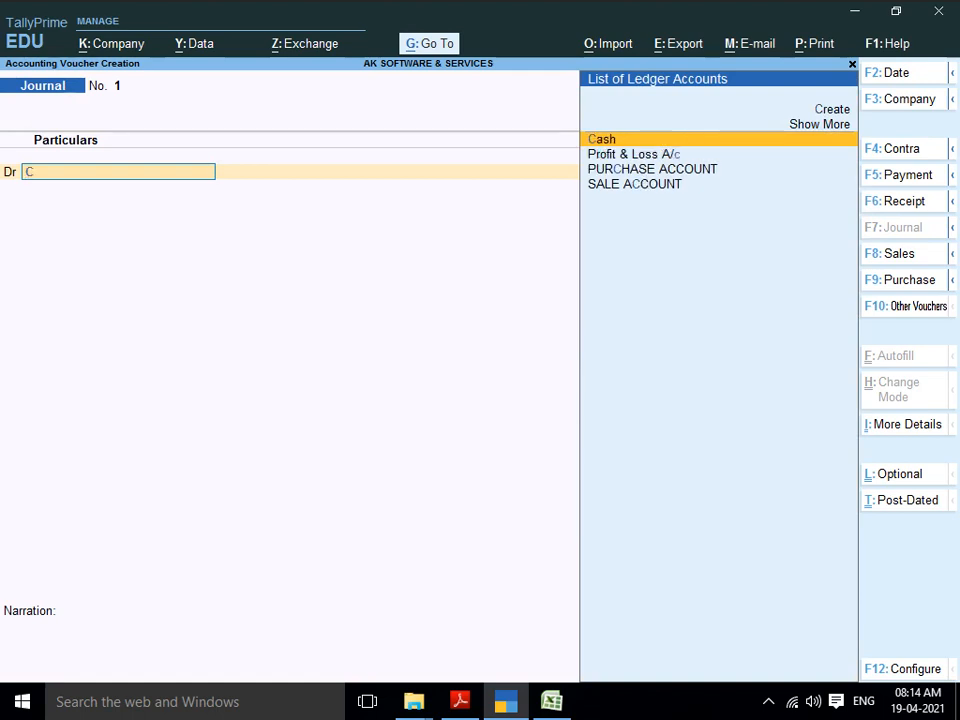
type("A")
key("Return")
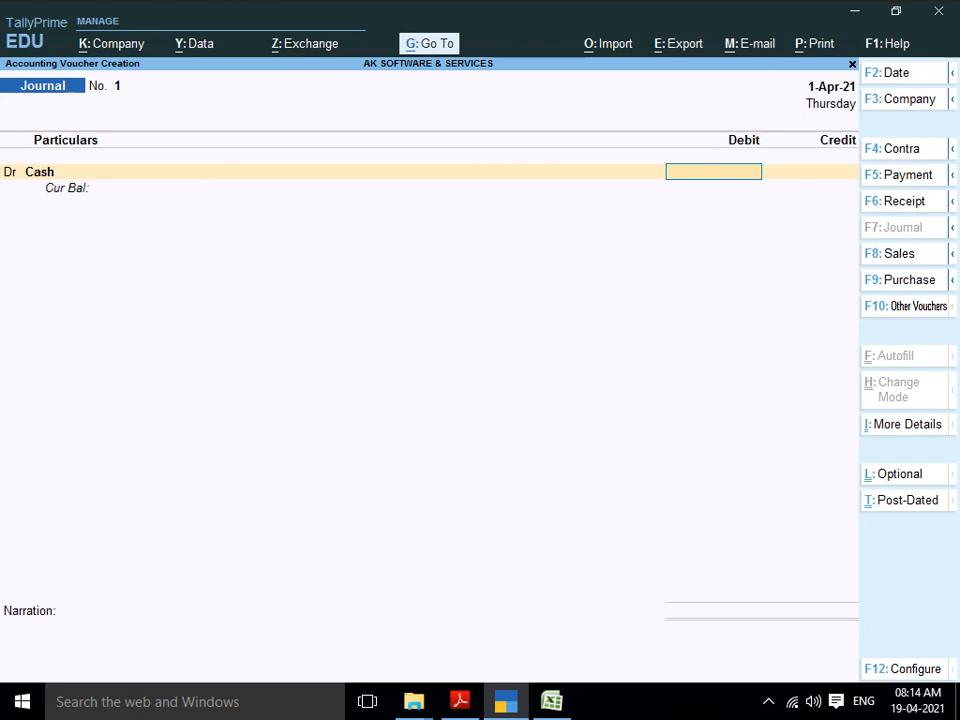
type("1000000")
key("Return")
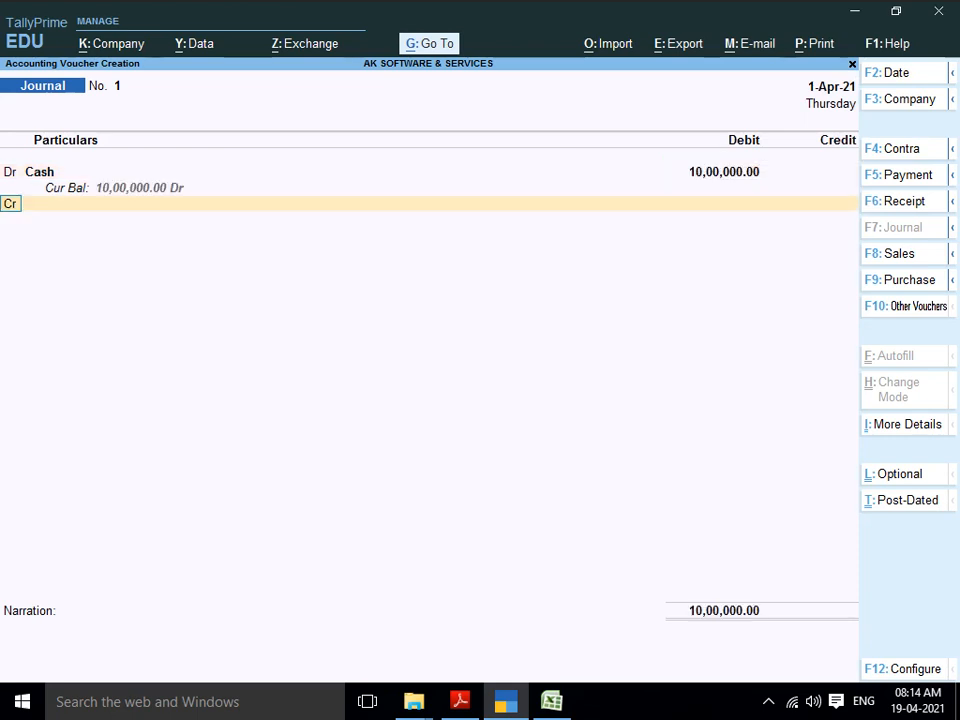
key("Return")
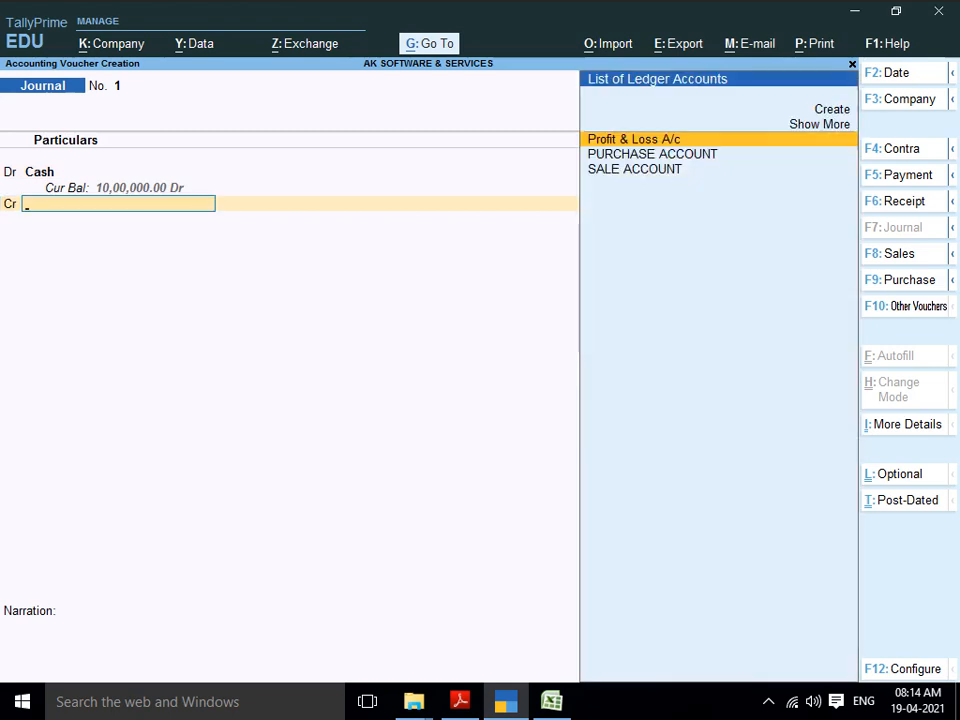
Step: Create ledger 'AK SOFTWARE & SERVICES' under Capital Account and credit it 10,00,000.00
key("alt+c")
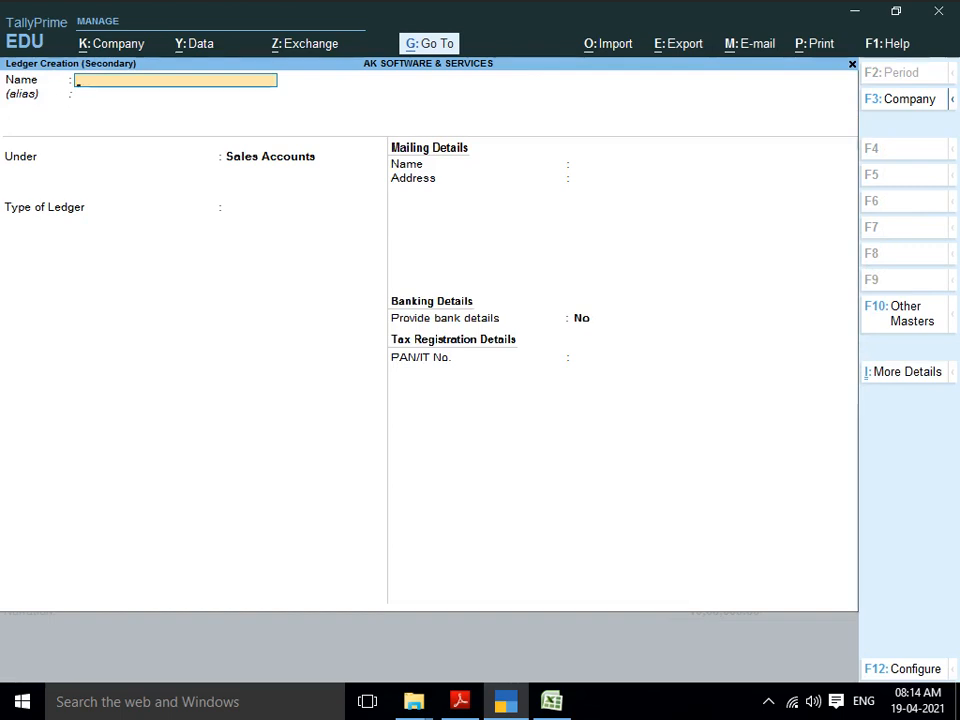
type("AK SOFTR")
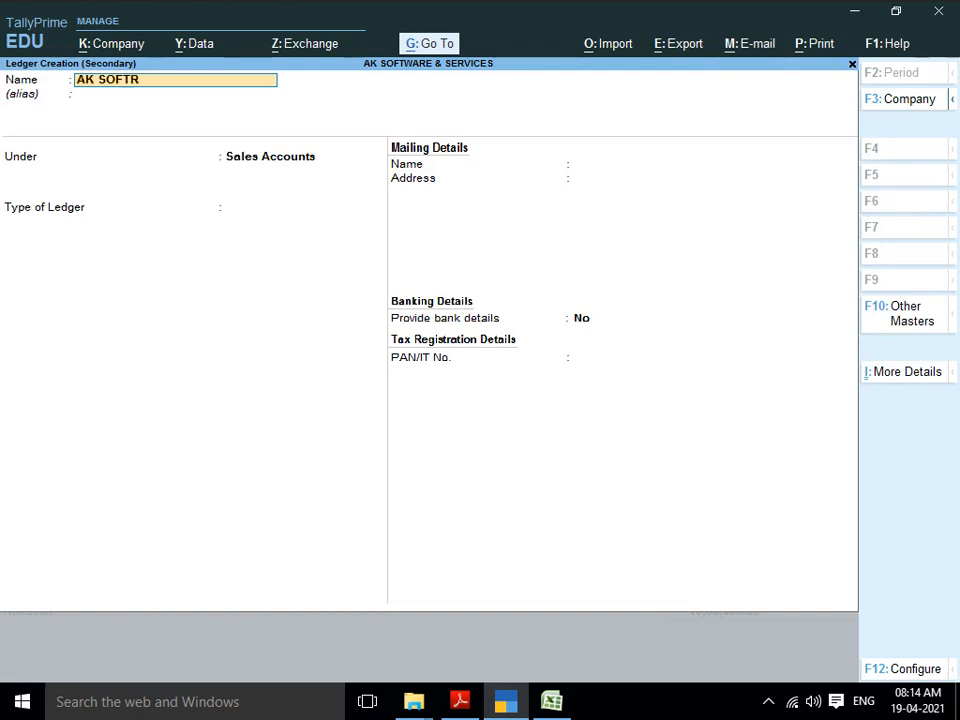
key("BackSpace")
type("WARE")
type("& SERVICES")
key("Return")
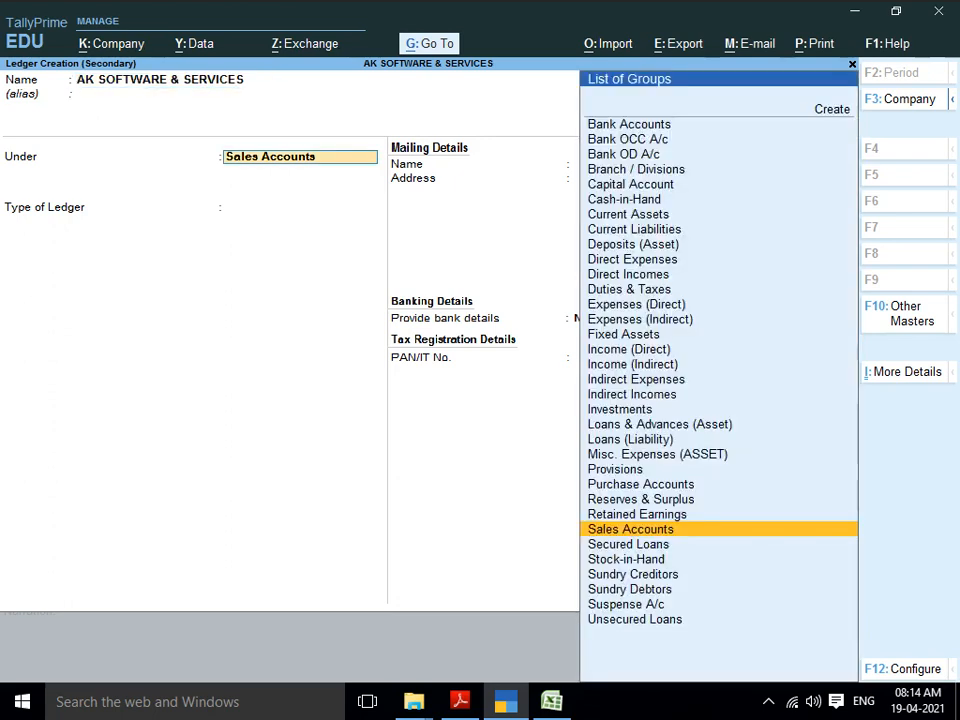
type("CAP")
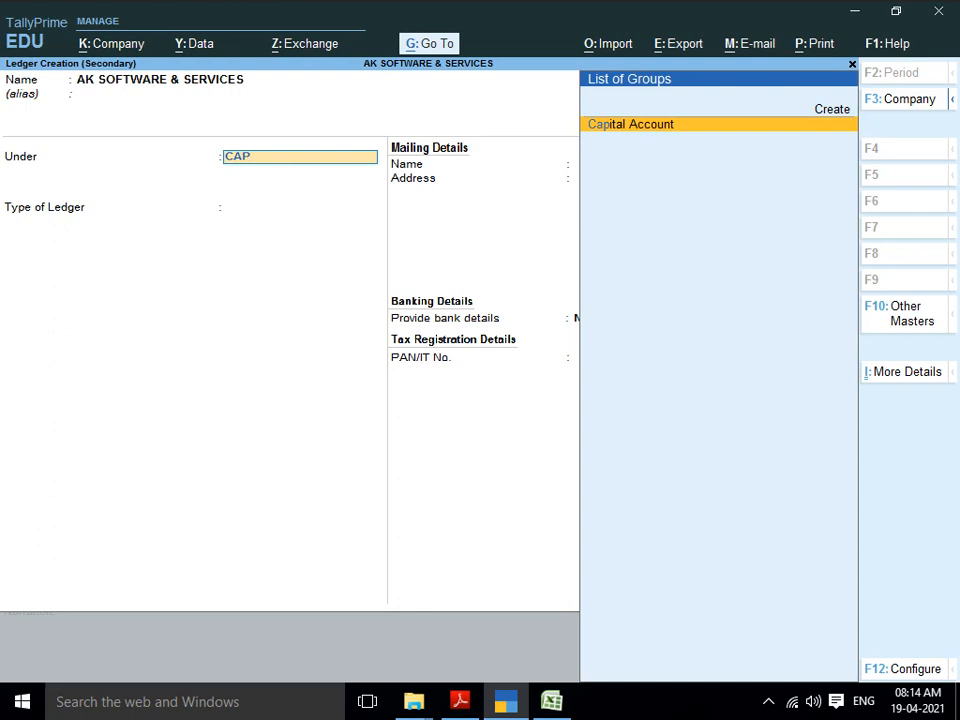
key("Return")
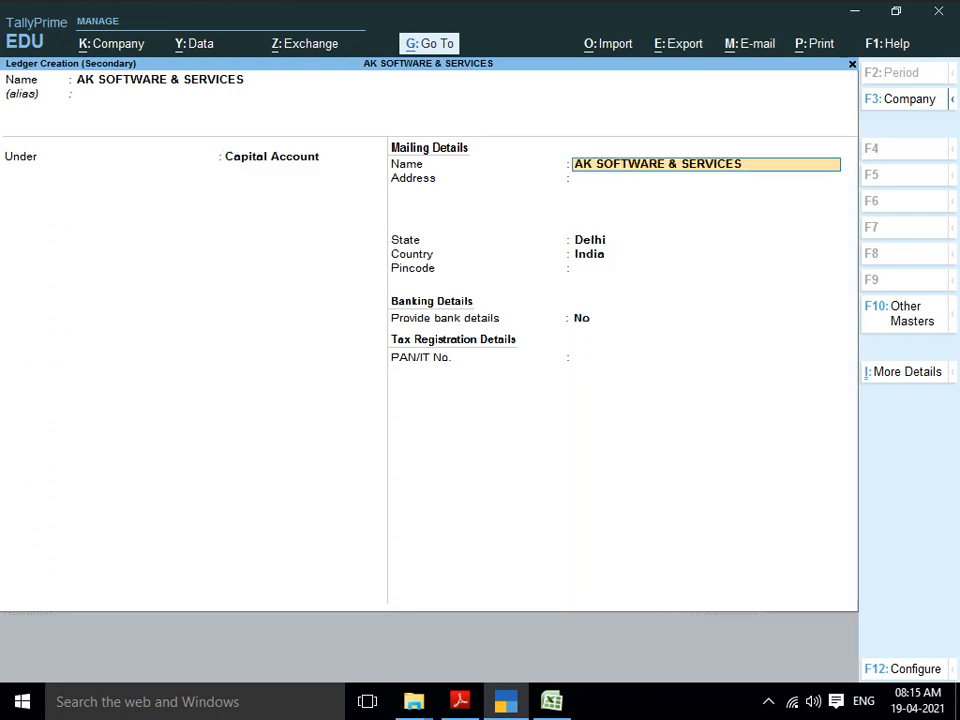
key("Return")
key("Return")
key("Return")
key("Return")
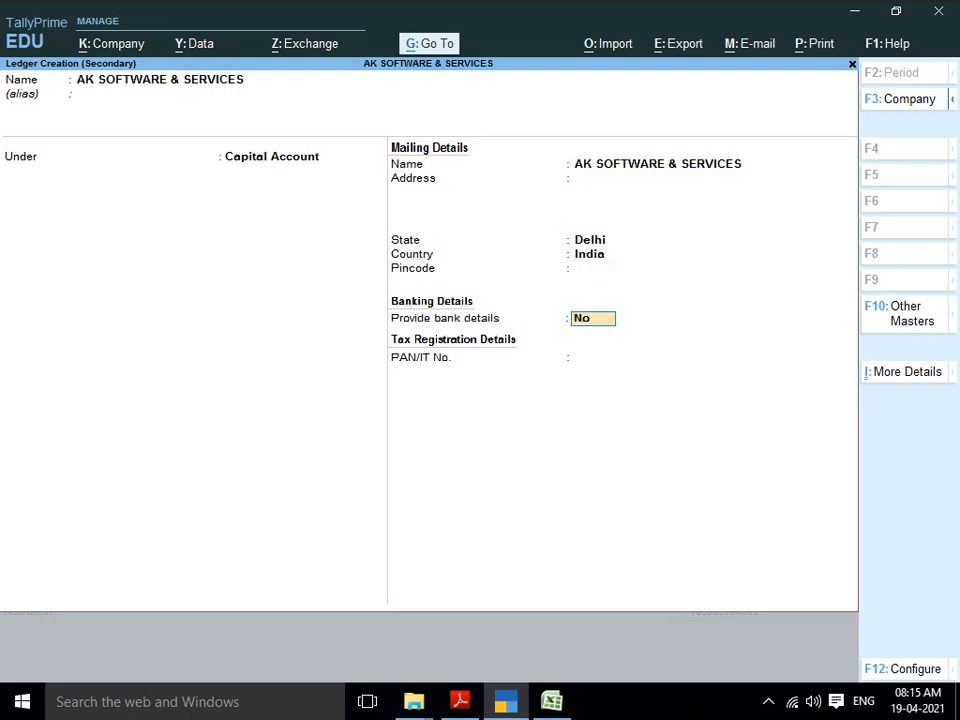
key("Return")
key("Return")
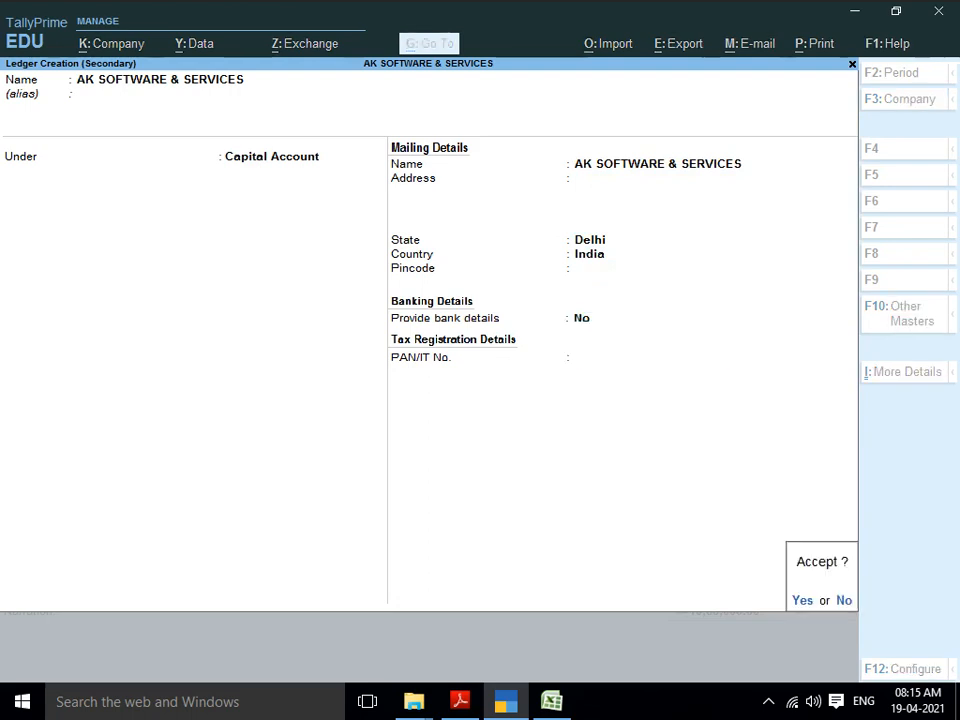
key("Return")
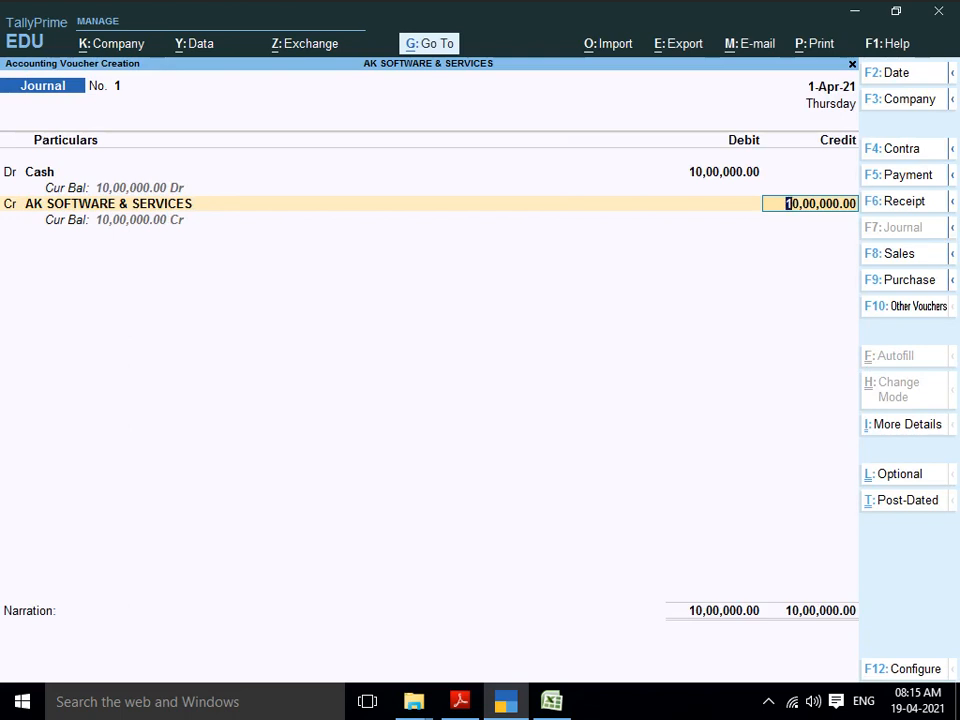
key("Return")
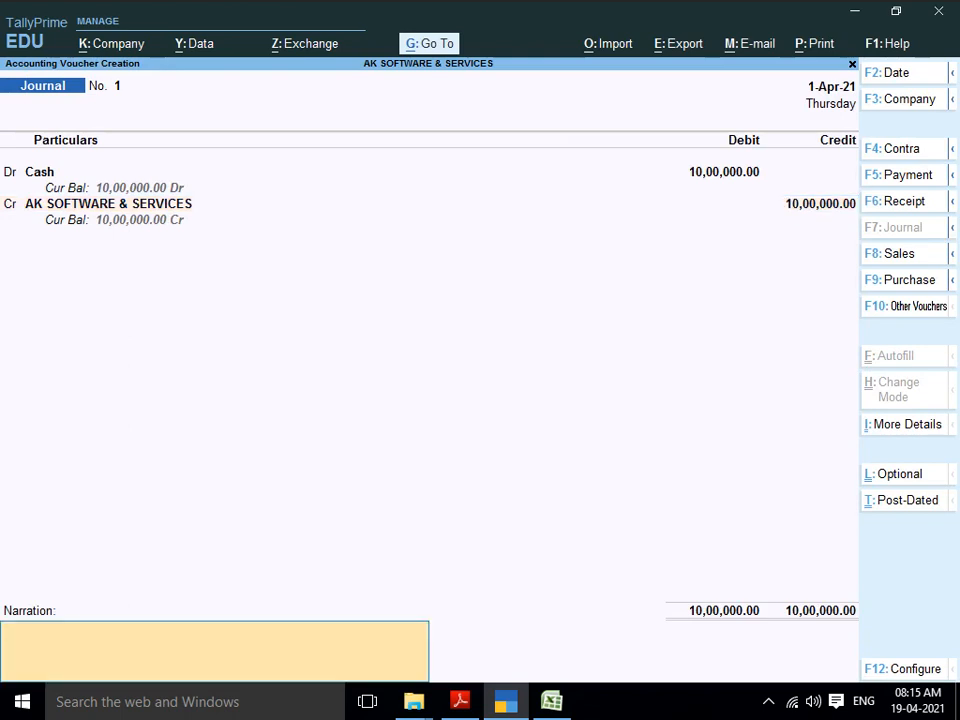
Step: Add narration 'BEING STARTED BUSINESS' and save Journal voucher No. 1
type("BEING STARTED")
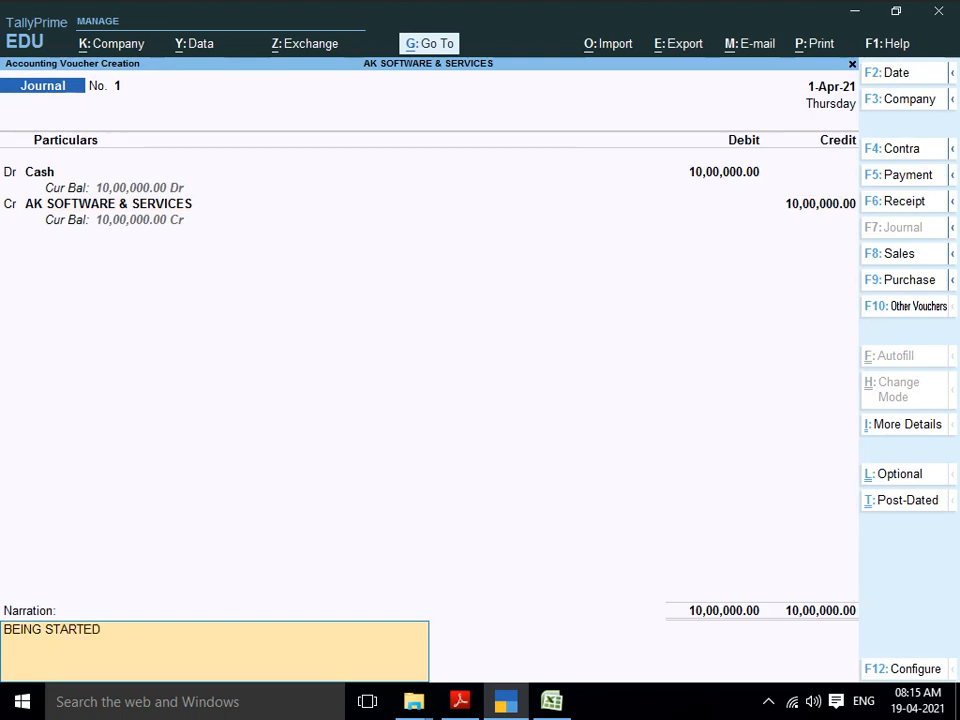
type(" BUSINESS")
key("Return")
key("Return")
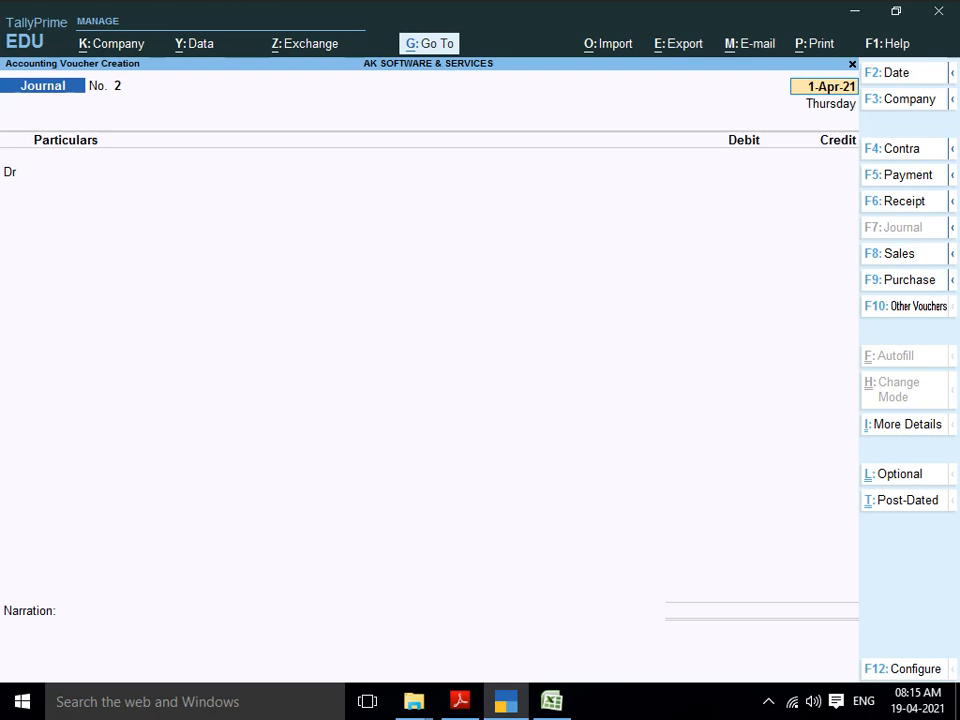
Step: Change the voucher to Purchase dated 1-Apr-21, then switch over to the reference PDF
key("F9")
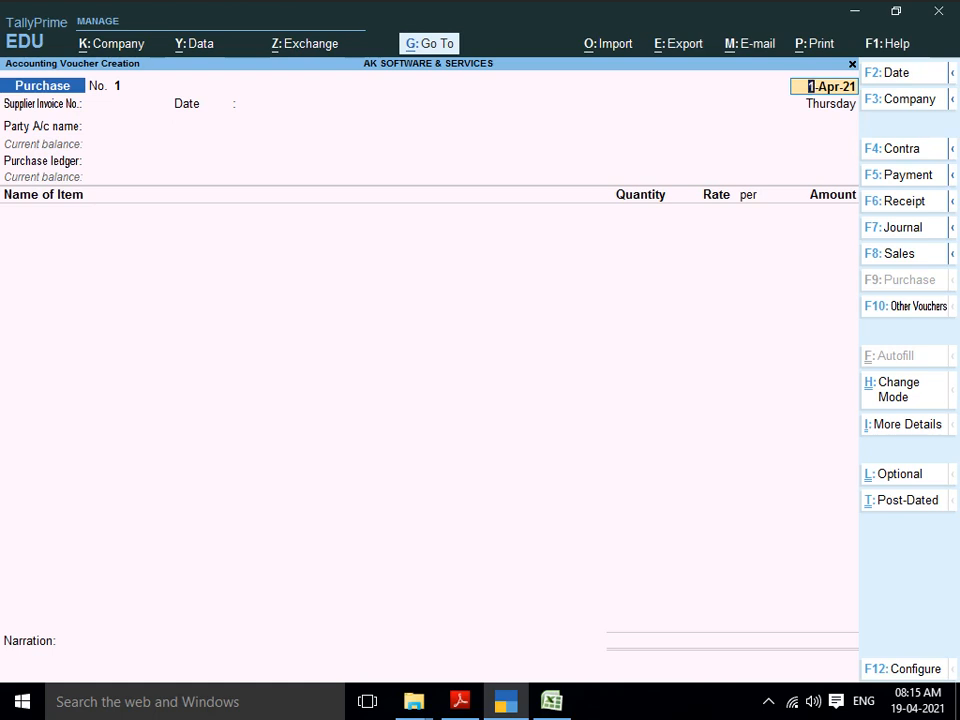
key("Return")
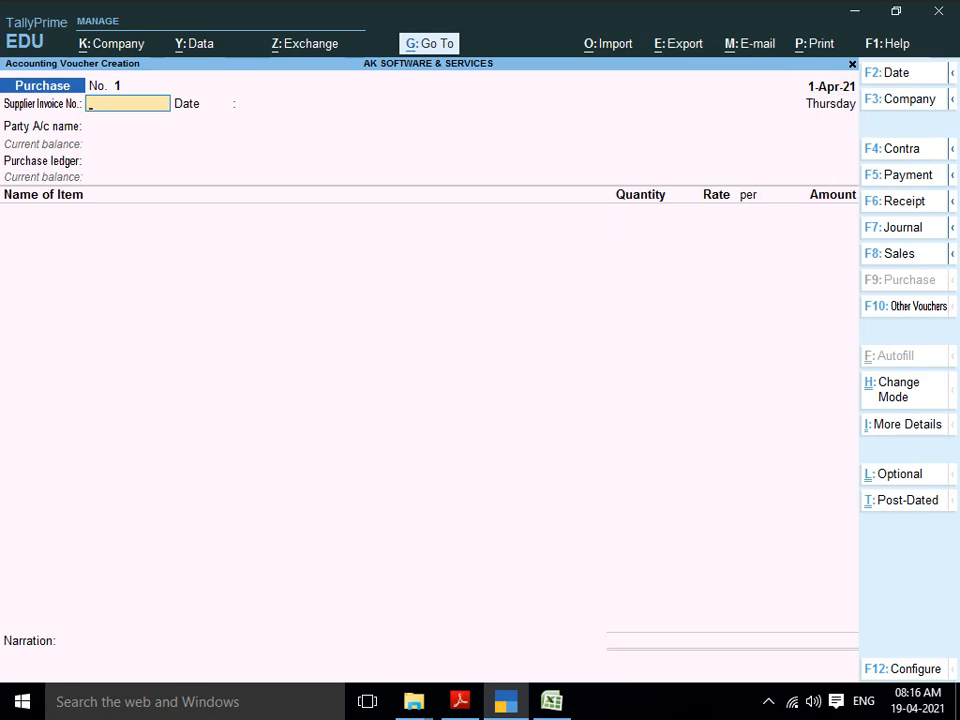
key("alt+Tab")
key("alt+Tab")
key("alt+Tab")
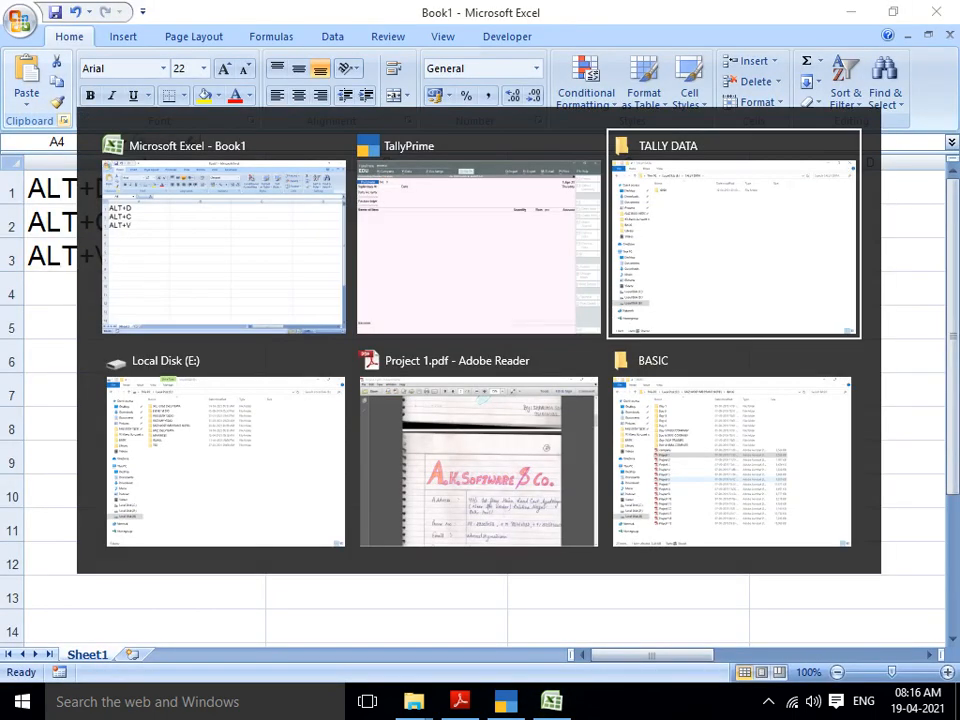
key("alt+Tab")
key("alt+Tab")
scroll(490, 380, "down", 5)
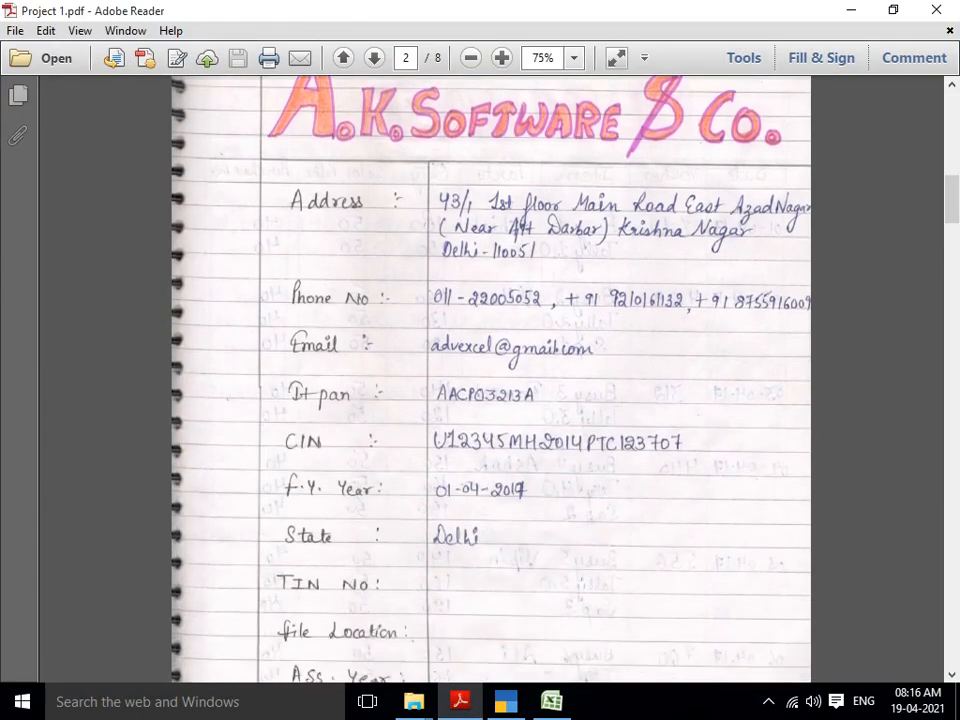
scroll(490, 380, "down", 10)
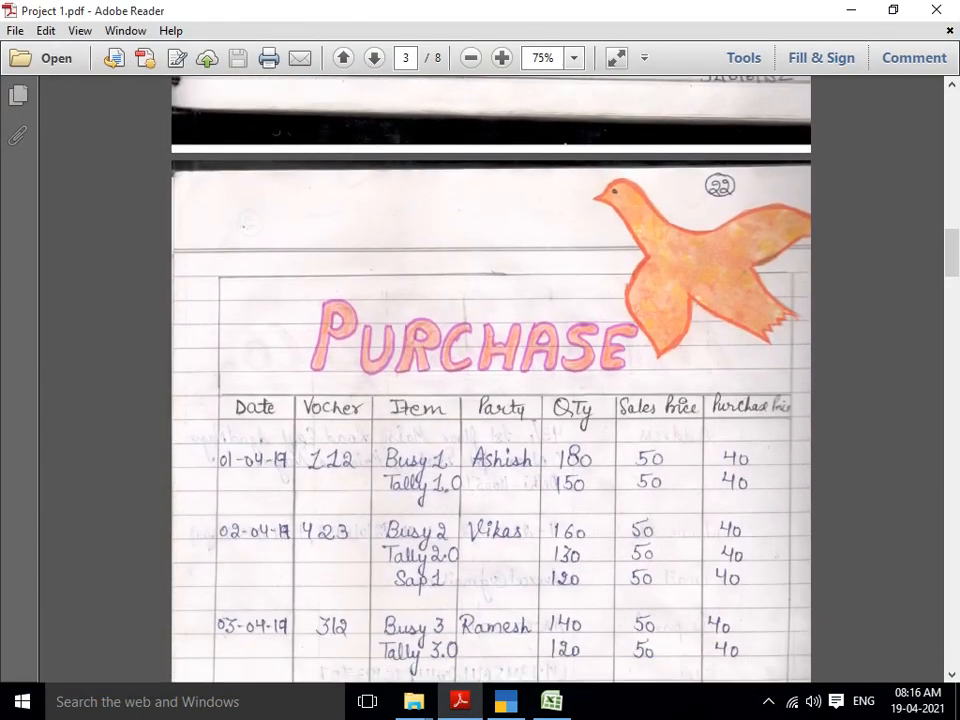
scroll(490, 380, "down", 5)
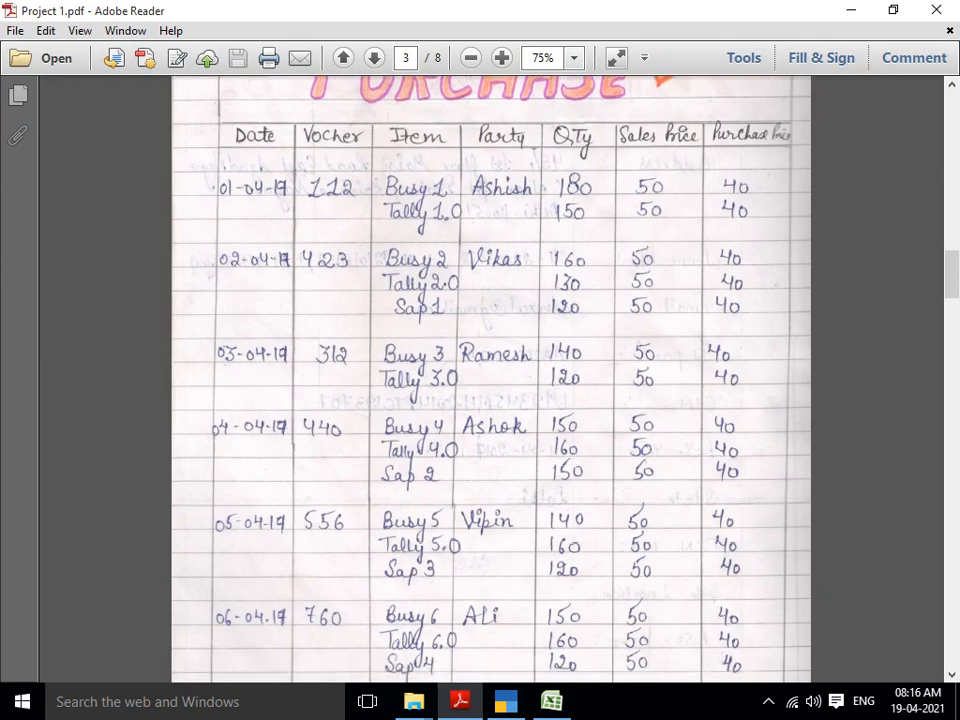
key("alt+Tab")
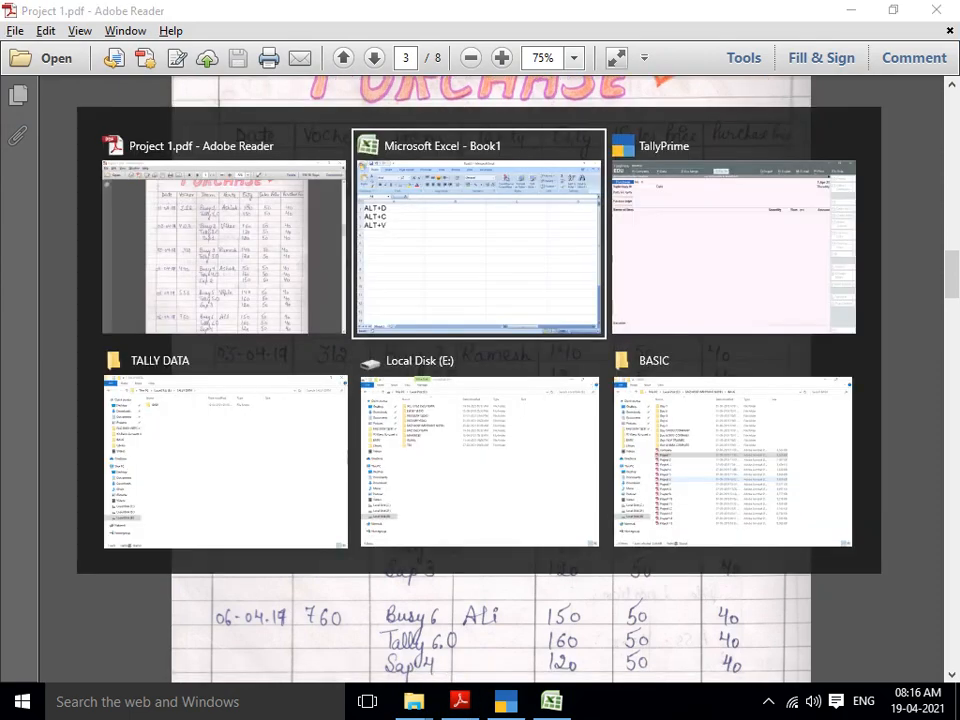
key("alt+Tab")
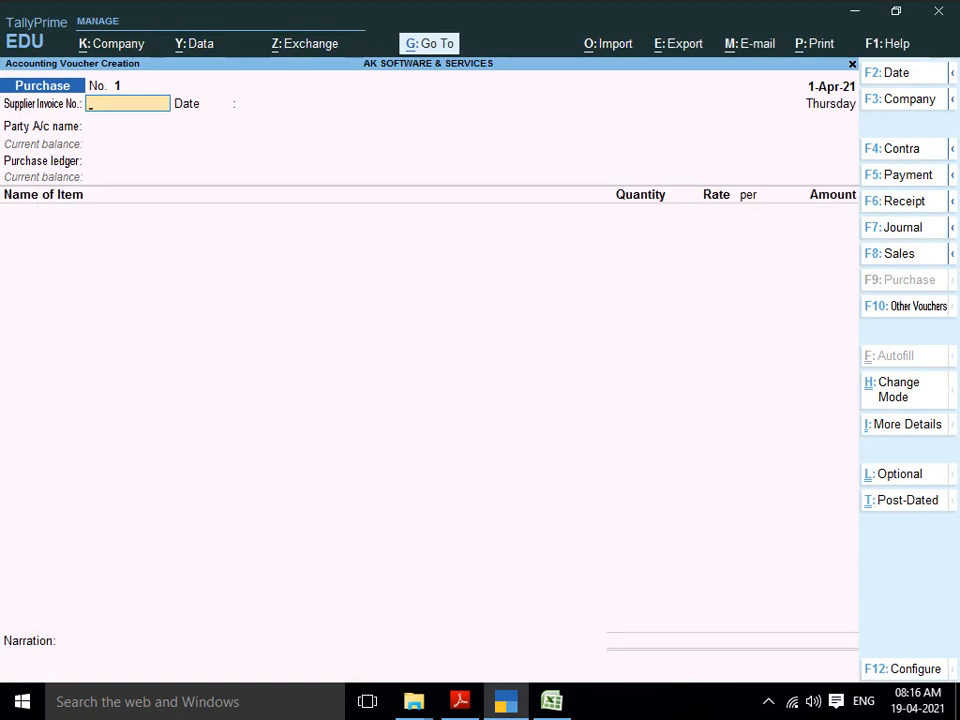
Step: Enter supplier invoice number 112 and check the purchase details in the PDF
type("112")
key("Return")
key("Return")
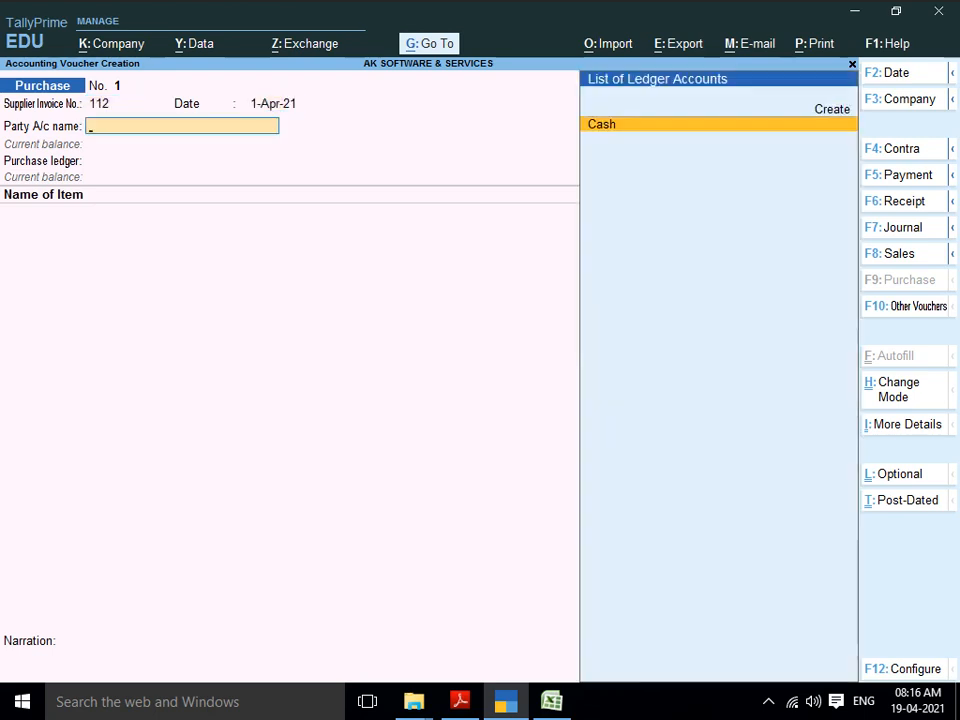
key("alt+Tab")
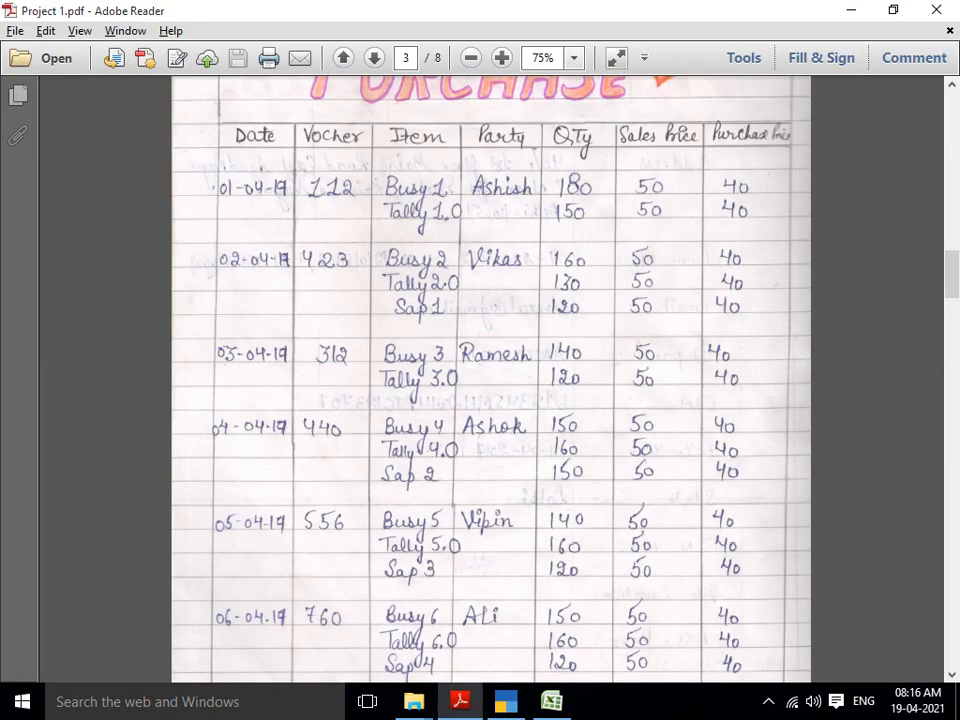
key("alt+Tab")
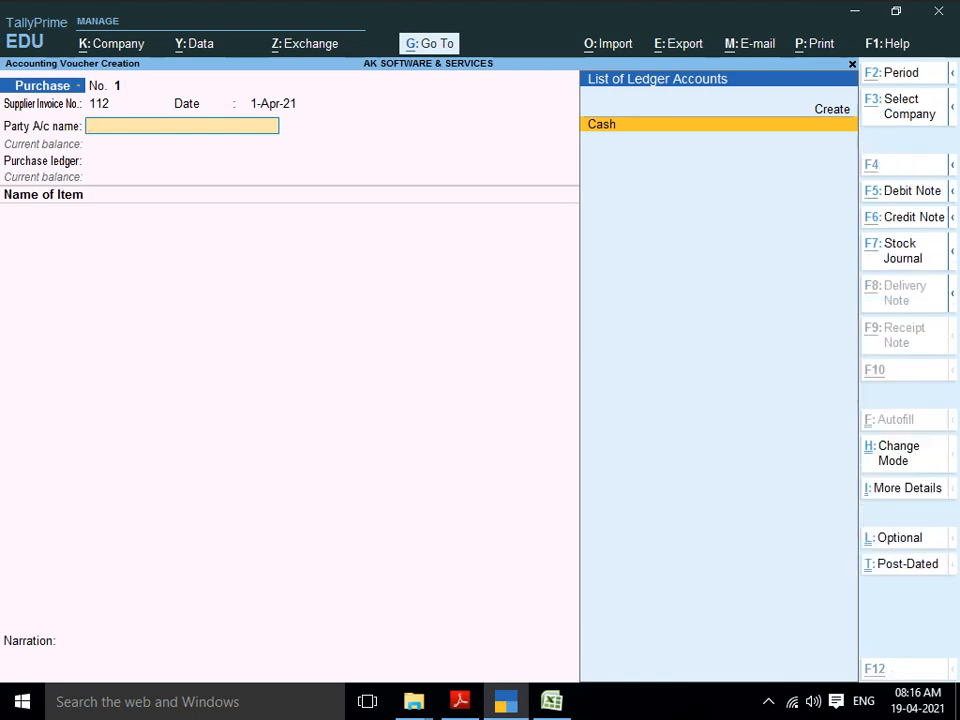
Step: Create supplier ledger ASHISH under Sundry Creditors as the voucher's party
key("alt+c")
type("AS")
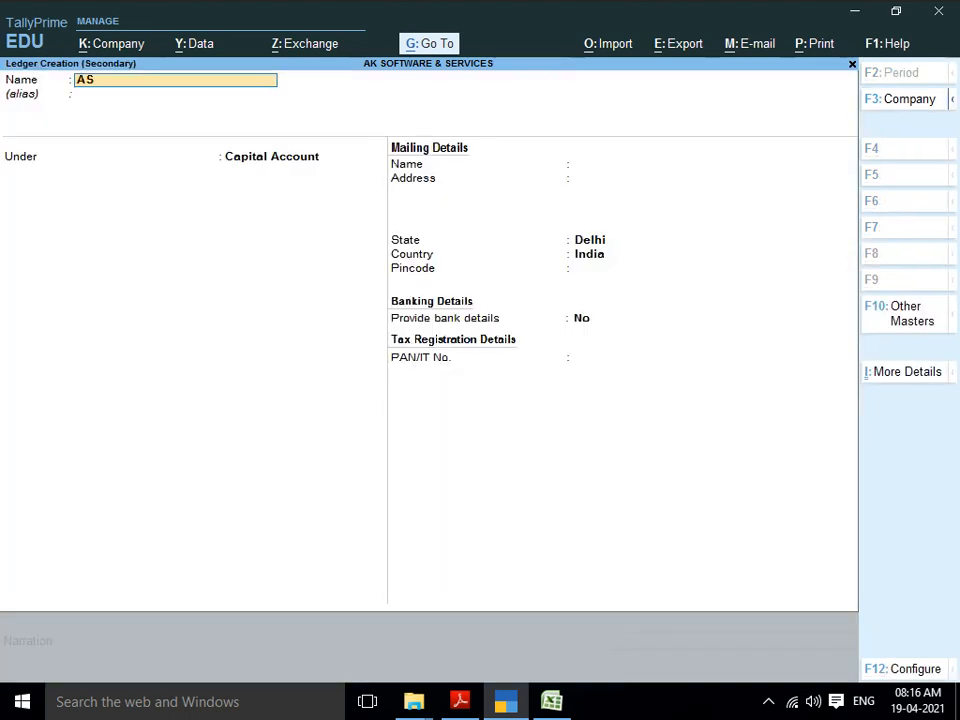
type("HISH")
key("Return")
key("Return")
type("S")
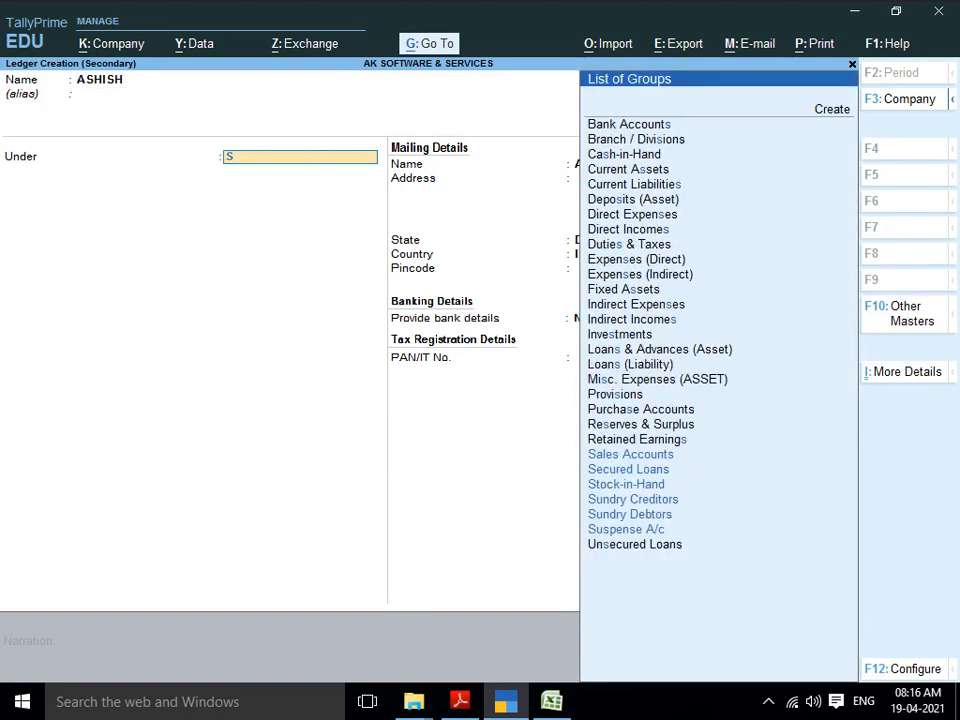
type("UN")
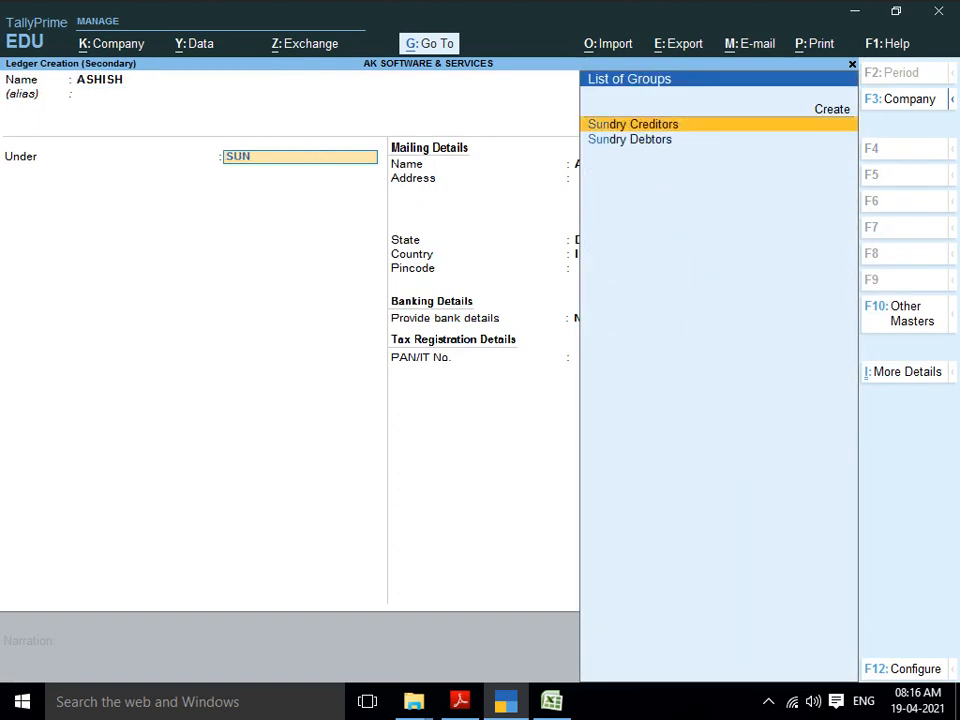
key("Return")
key("Return")
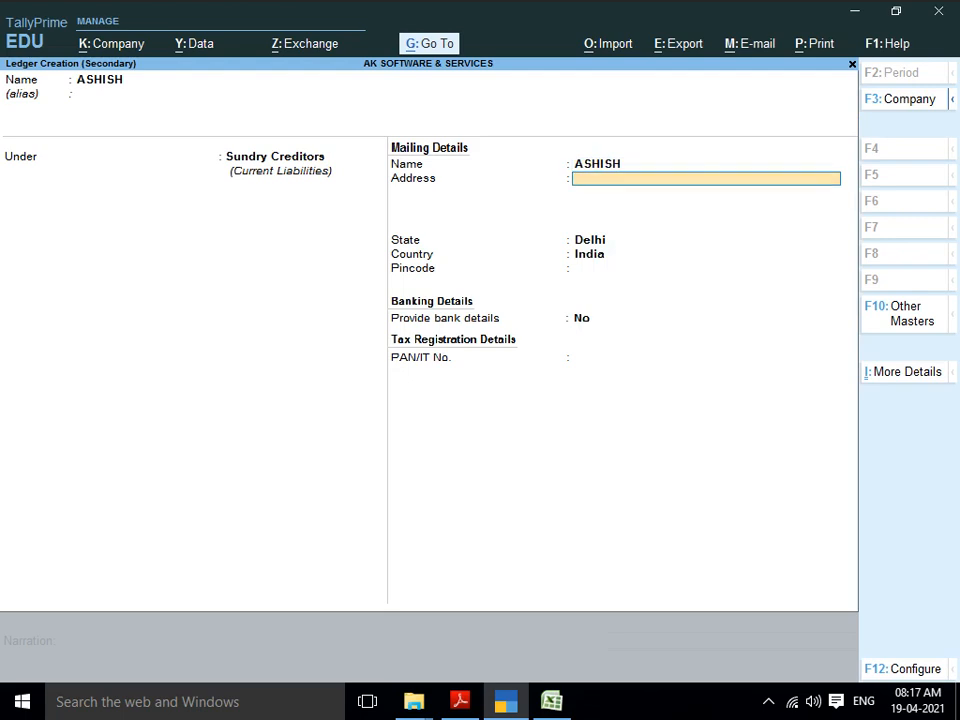
key("Return")
key("Return")
key("Return")
key("Return")
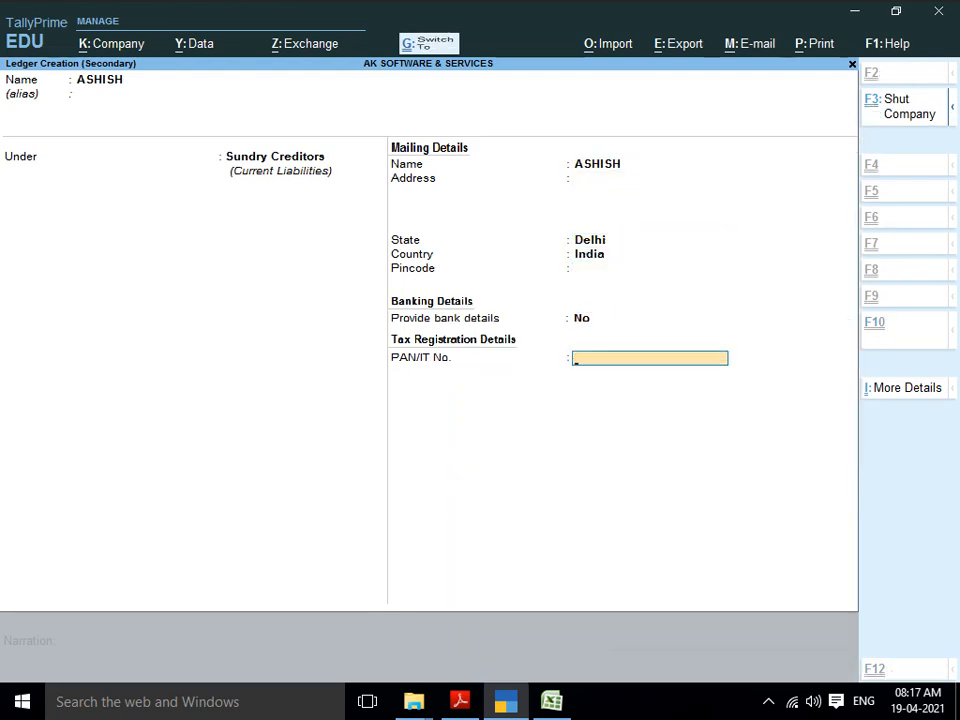
key("ctrl+a")
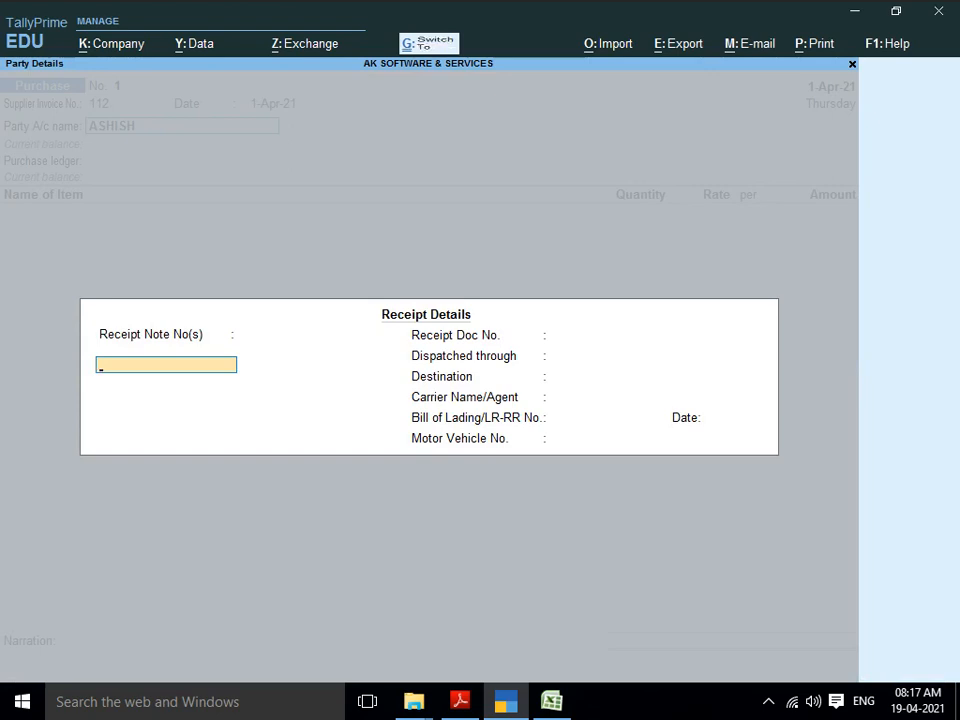
Step: Skip receipt and party details, select PURCHASE ACCOUNT as purchase ledger, and begin a new stock item
key("Escape")
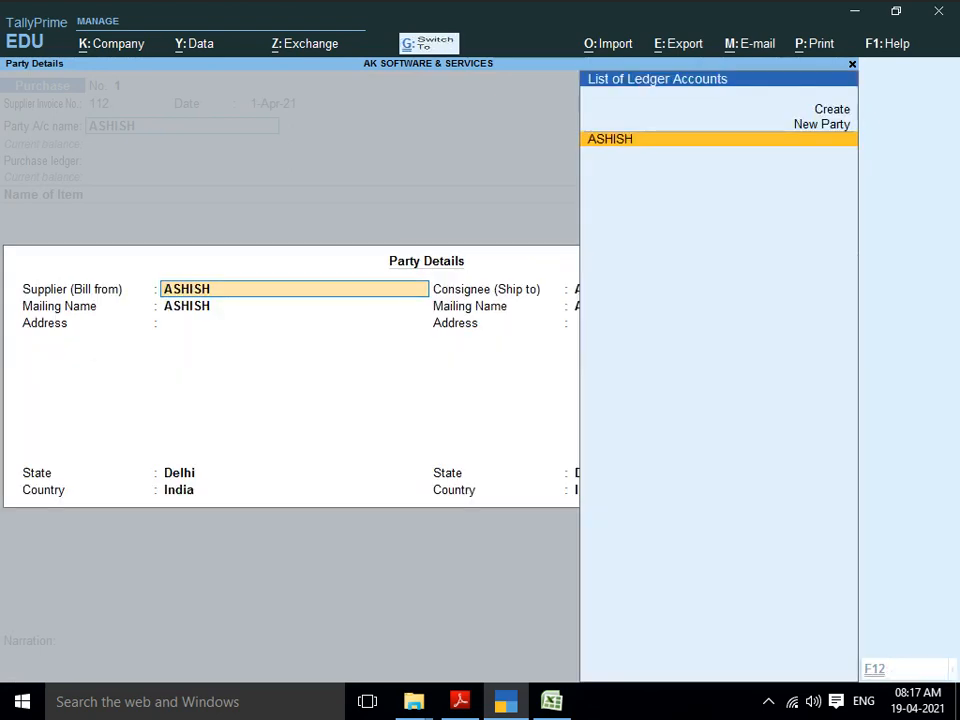
key("ctrl+a")
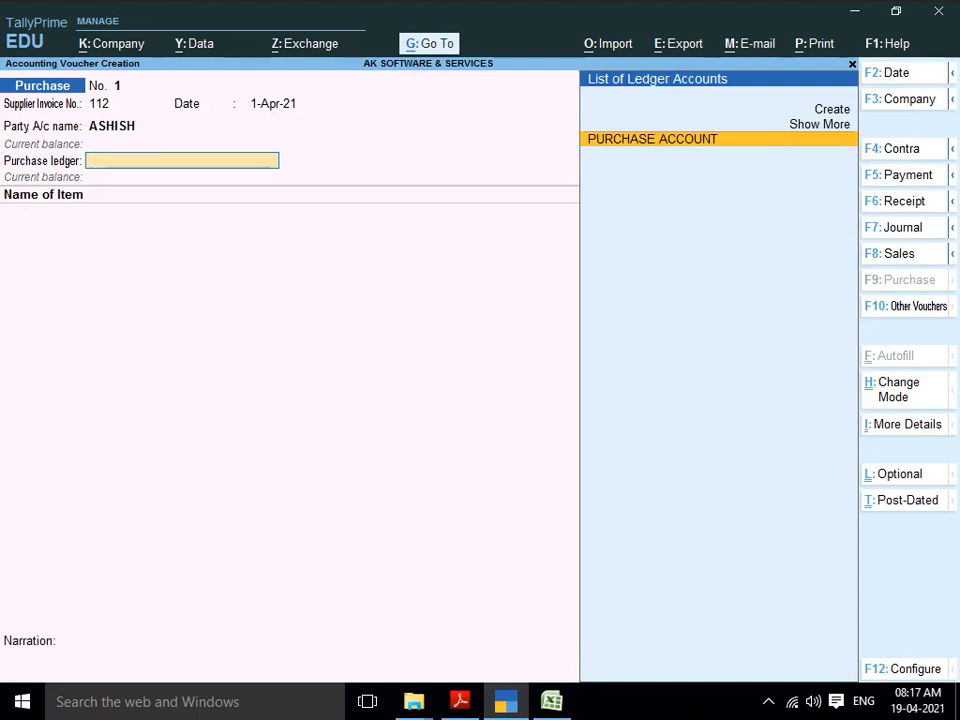
key("Return")
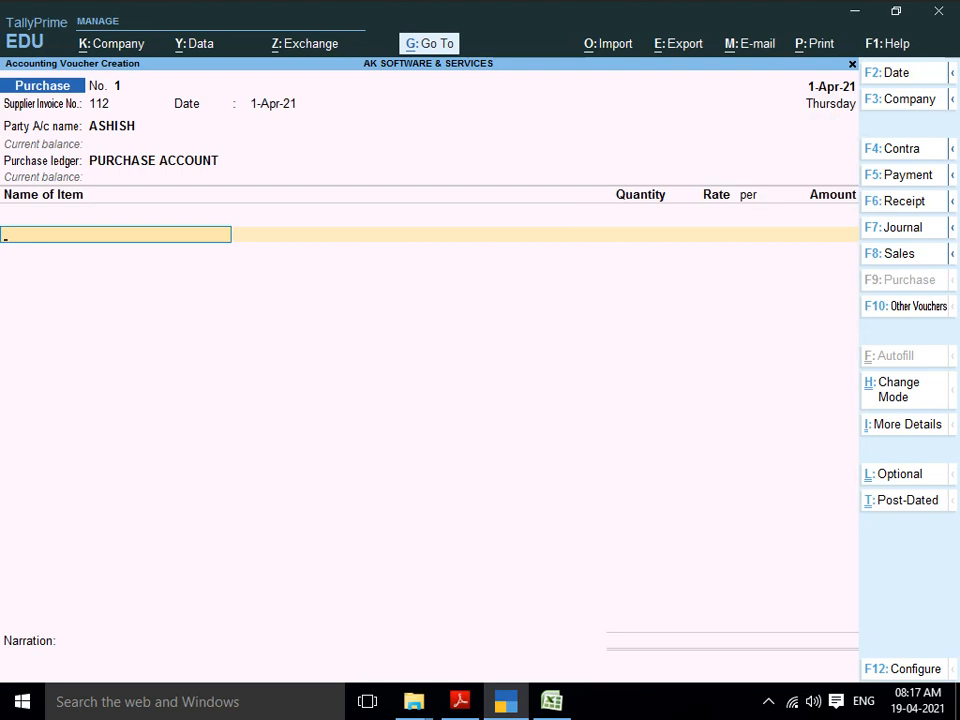
key("ctrl")
key("alt+c")
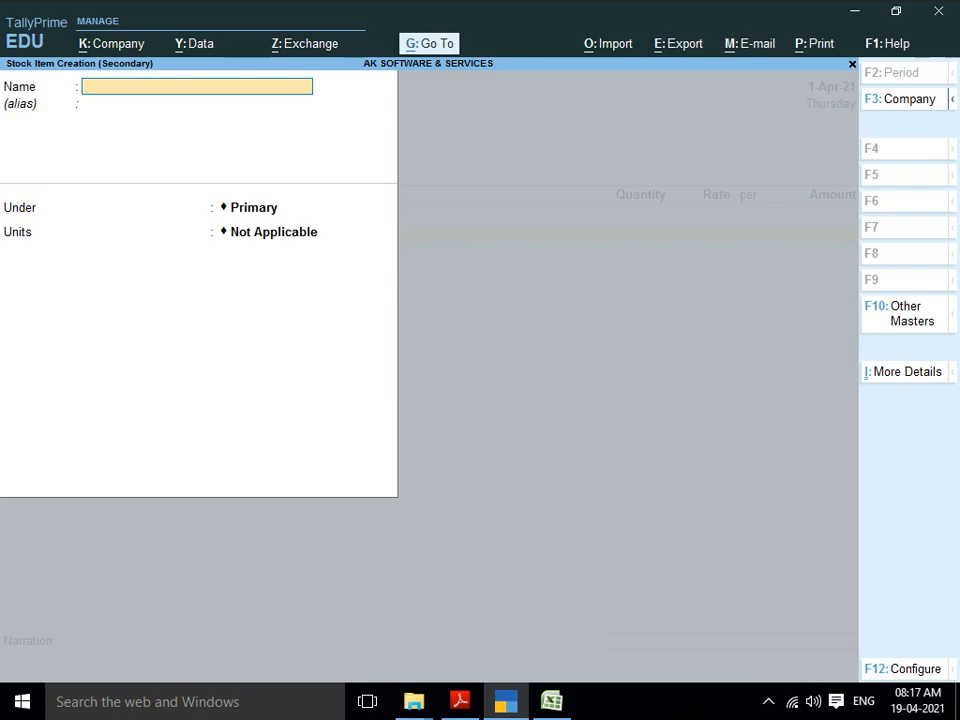
Step: Name the new stock item BUSY-1 after checking the item list in the PDF
key("alt+Tab")
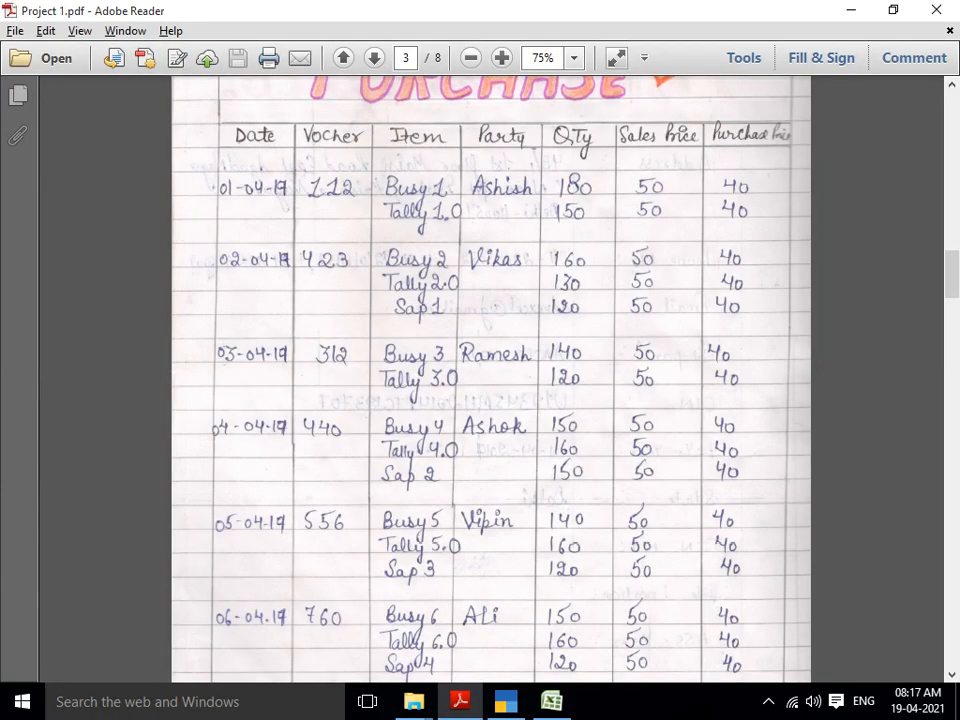
key("alt+Tab")
type("BUSY")
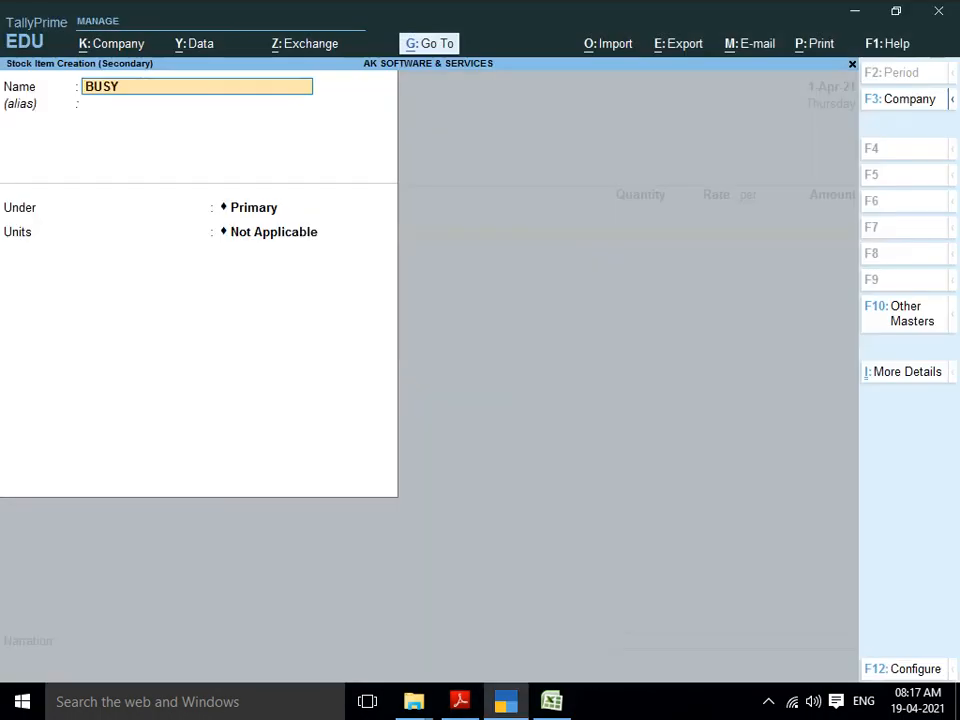
type("-1")
key("Return")
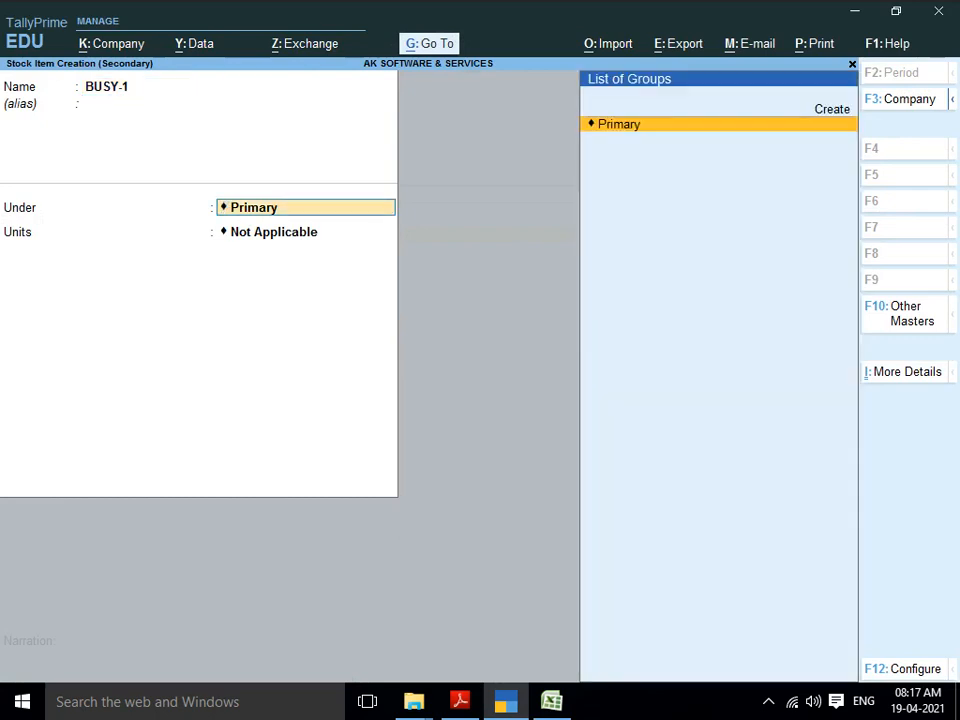
Step: Create a new stock group BUSY for the item, then begin a new unit
key("alt+c")
type("BUSY")
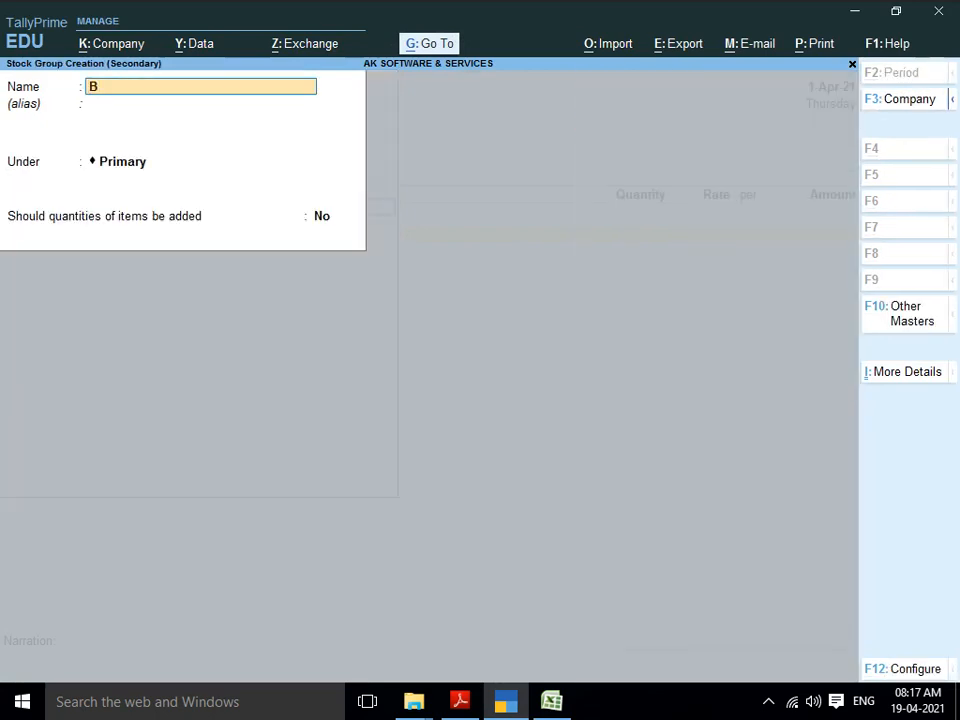
key("Return")
key("Return")
key("Return")
key("Return")
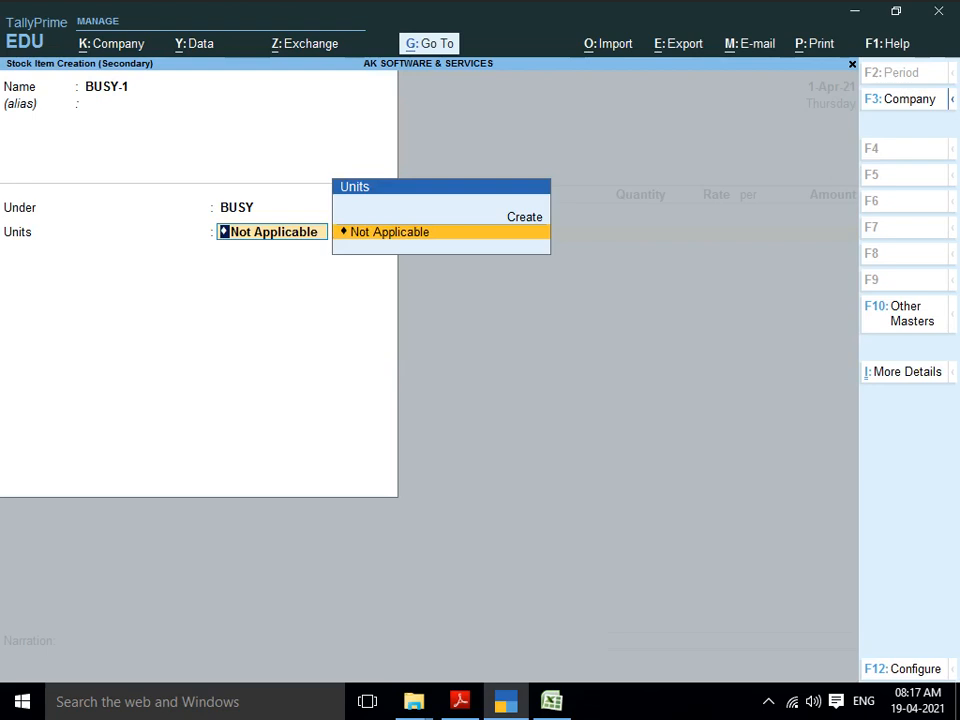
key("alt")
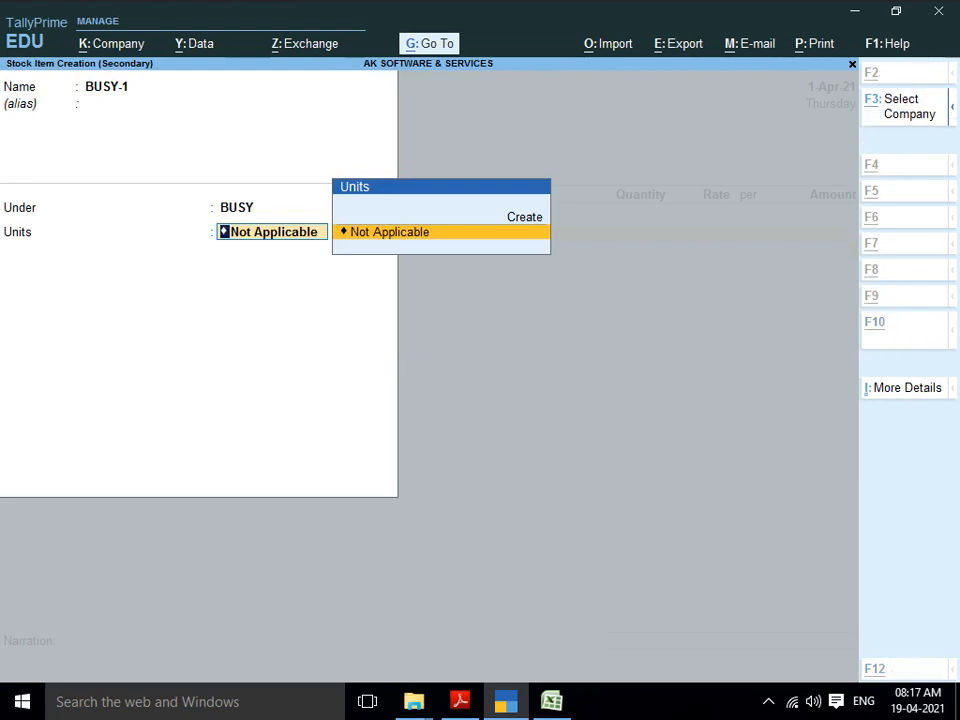
key("alt+c")
Step: Create unit PCS (PIECES, 0 decimals), skip bill of materials, and open F12 configuration
type("PCS")
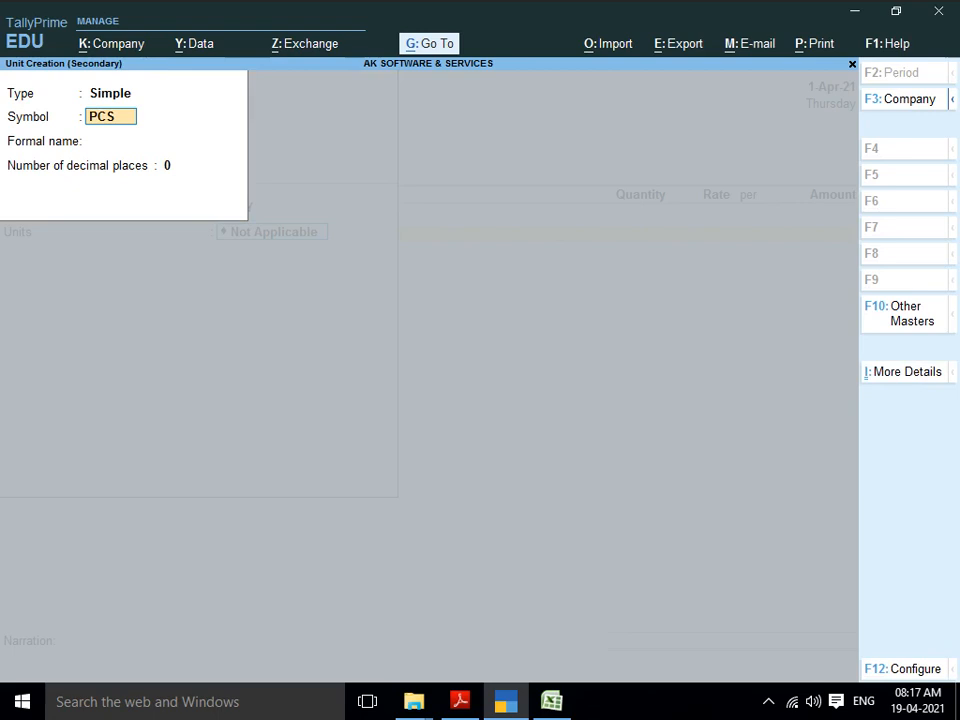
key("Return")
type("PIECES")
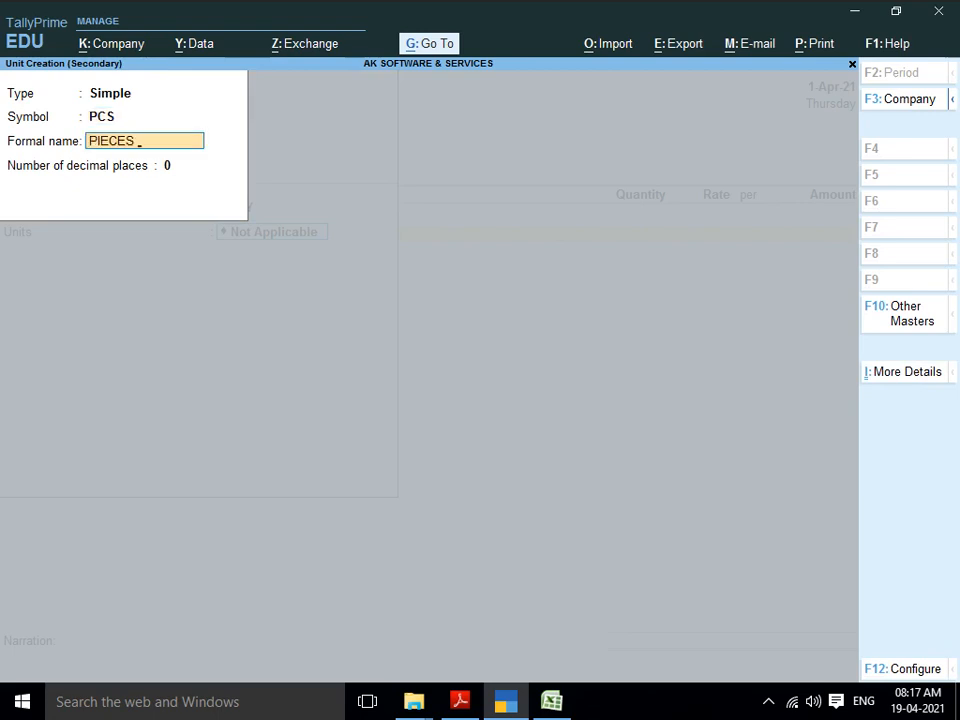
key("Return")
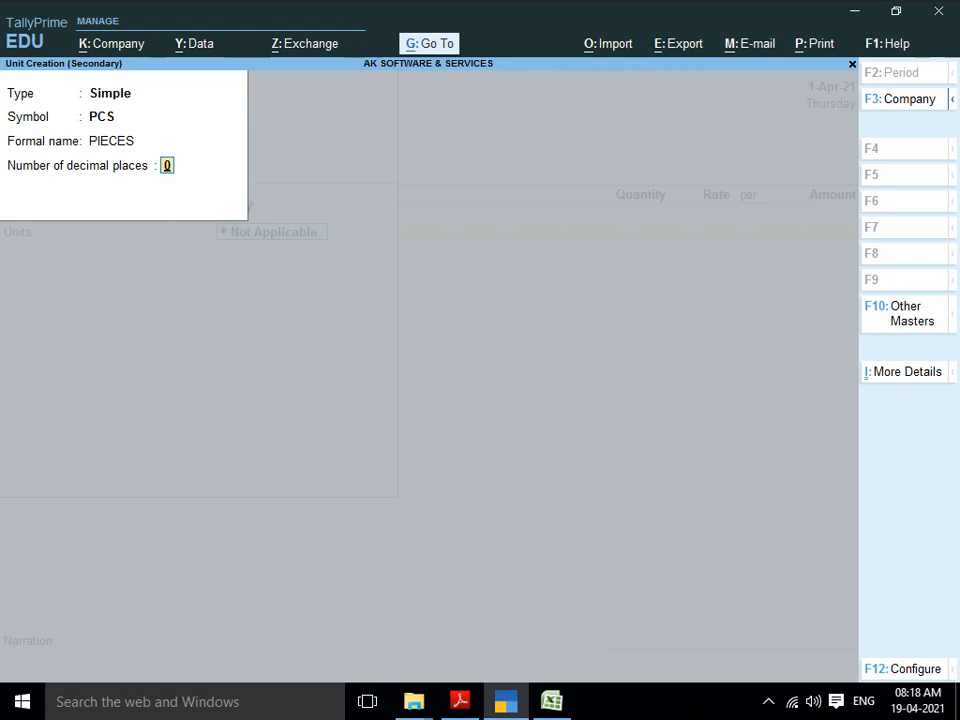
key("Return")
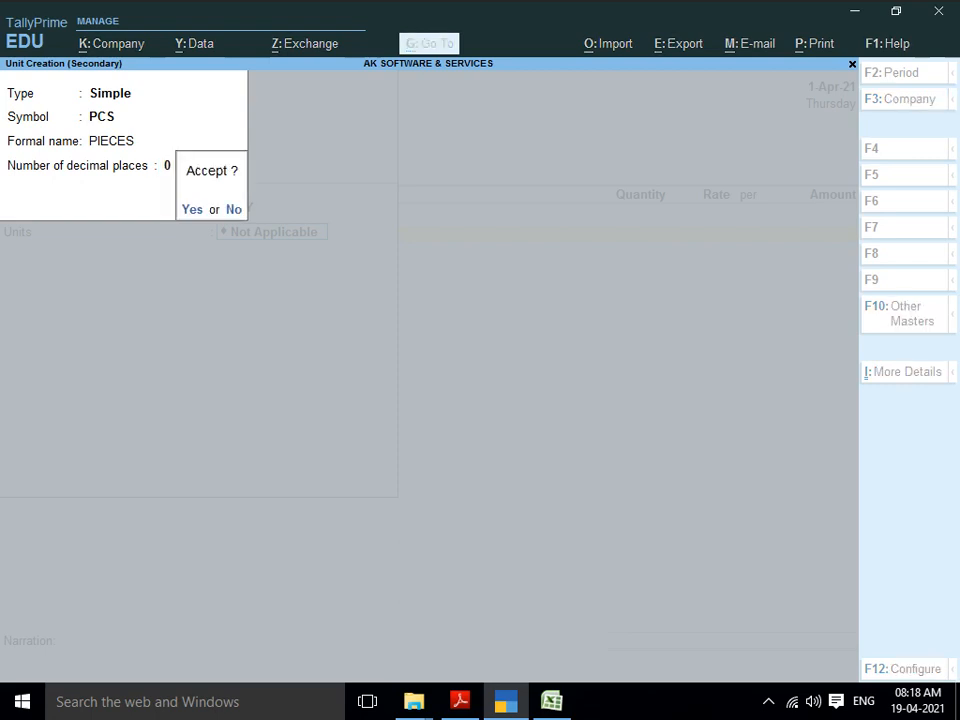
key("Return")
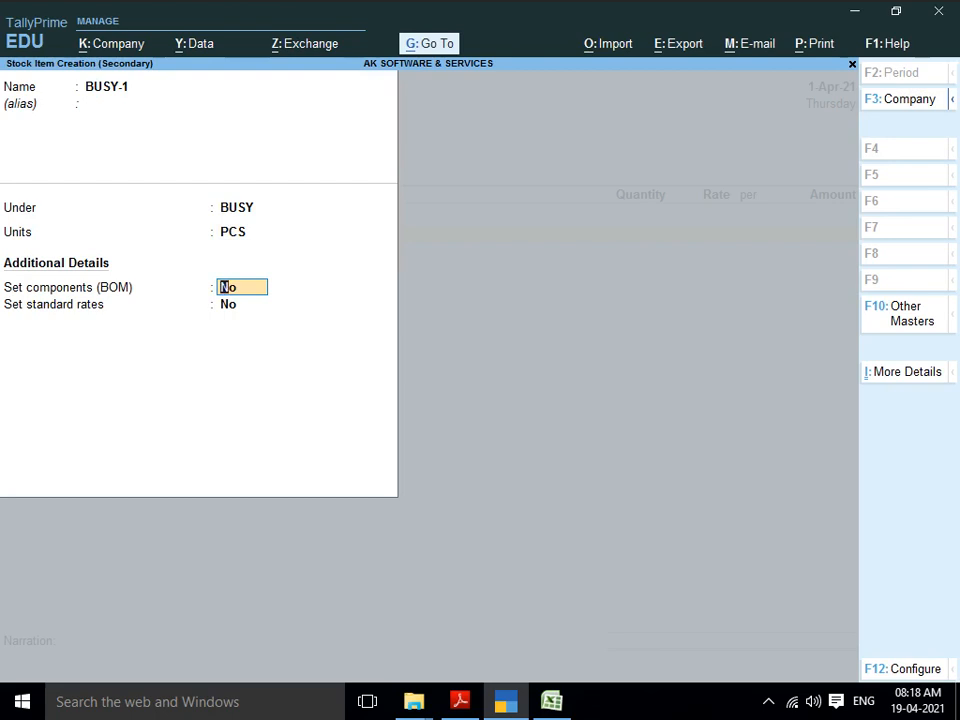
key("Return")
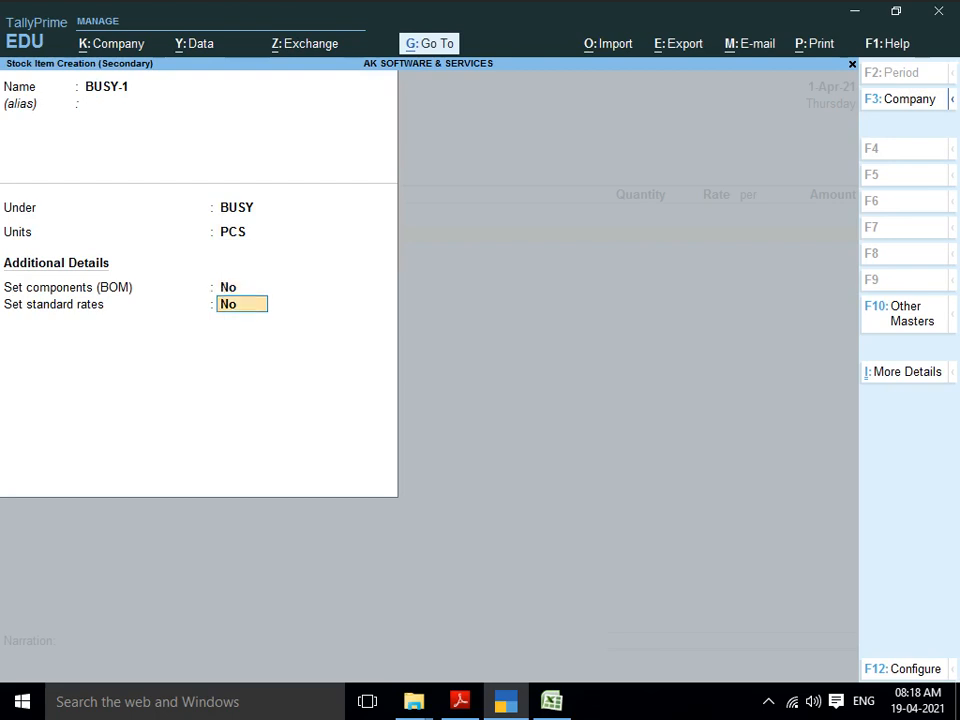
key("F12")
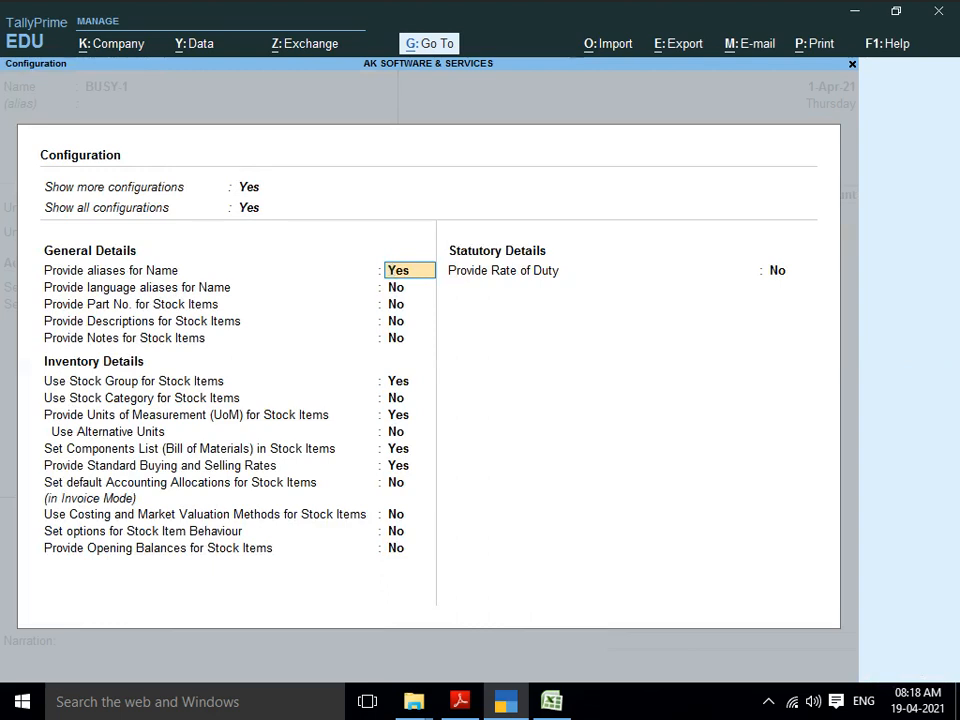
Step: Set units of measurement and components list to No, keeping standard rates Yes
key("Return")
key("Return")
key("Return")
key("Return")
key("Return")
key("Return")
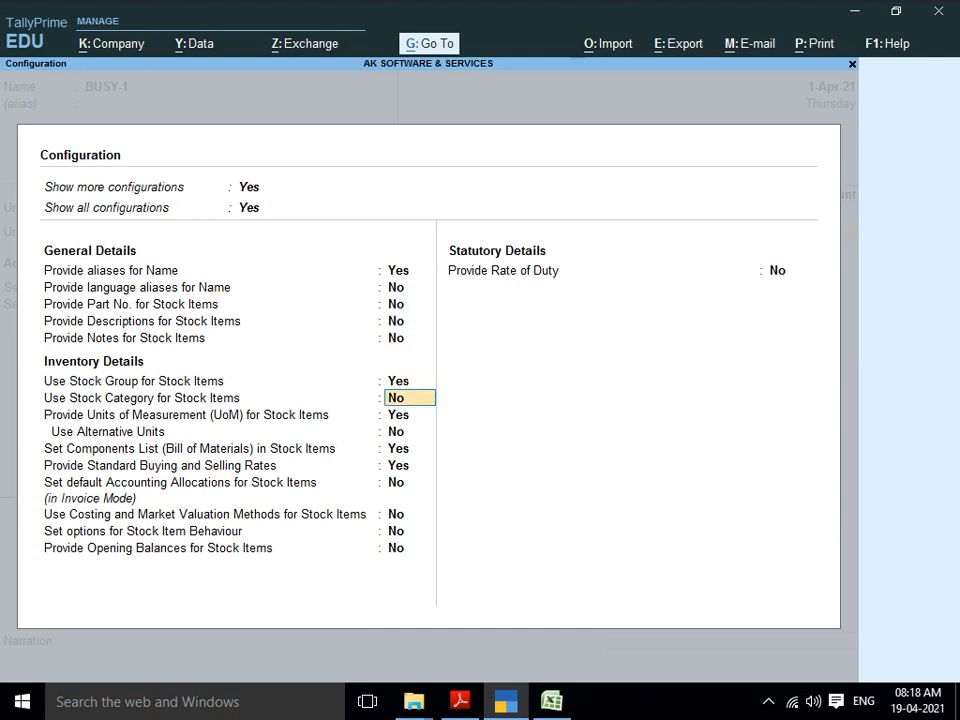
key("Return")
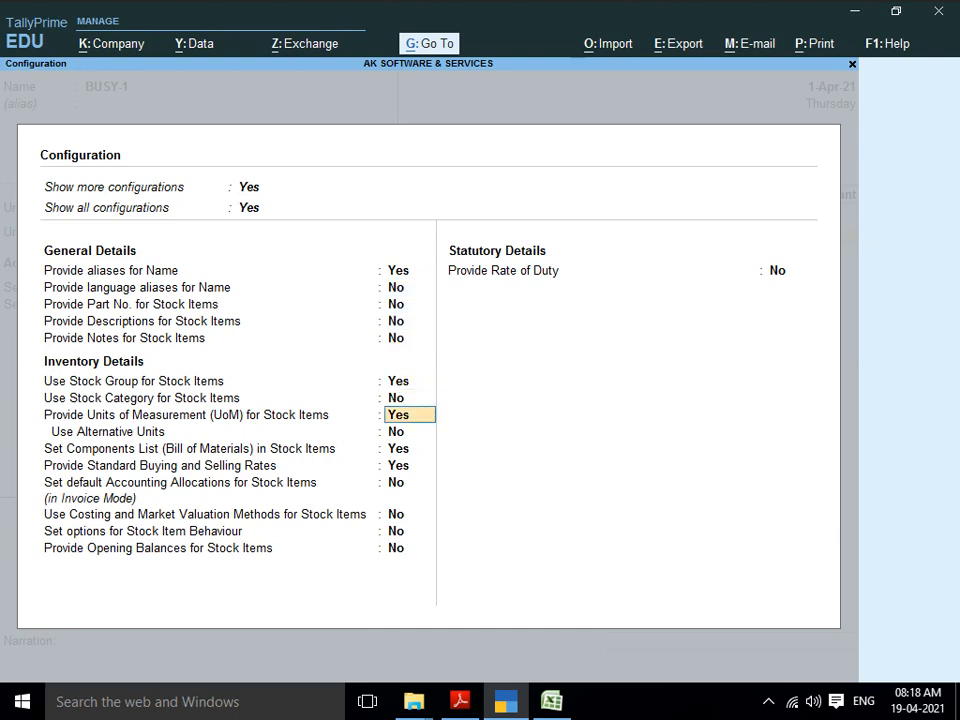
type("N")
key("Return")
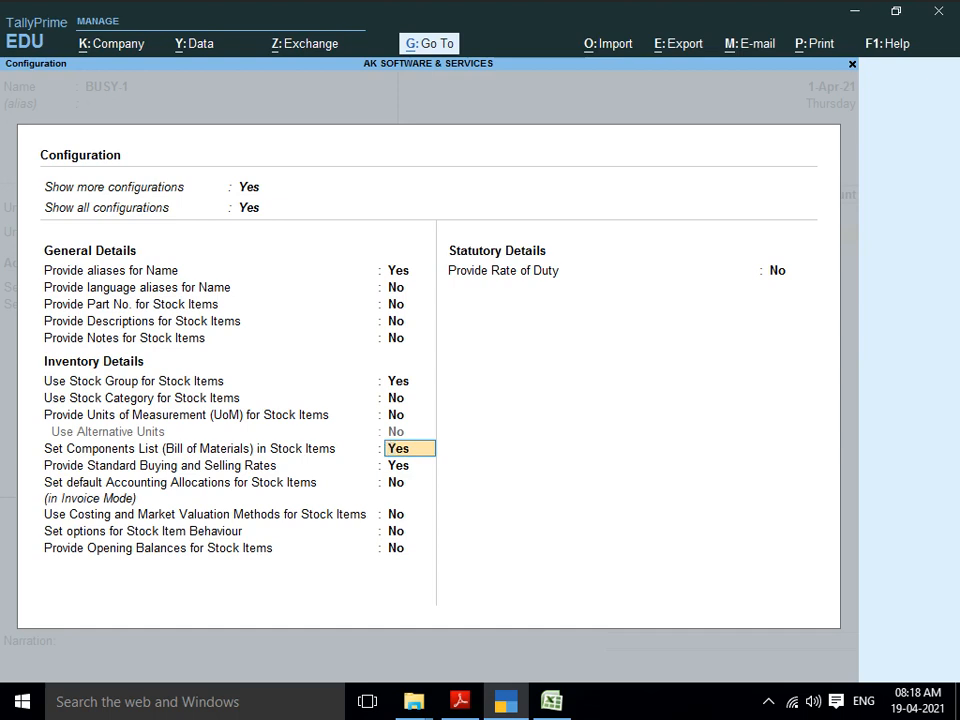
type("n")
key("Return")
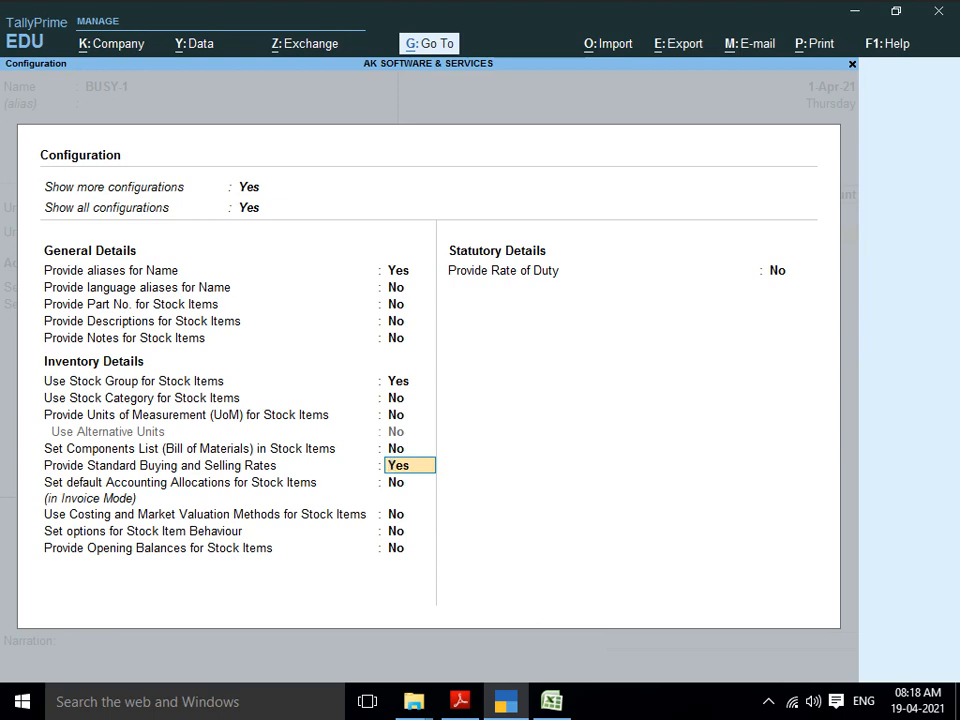
key("Return")
key("Up")
key("Down")
key("Up")
key("ctrl+a")
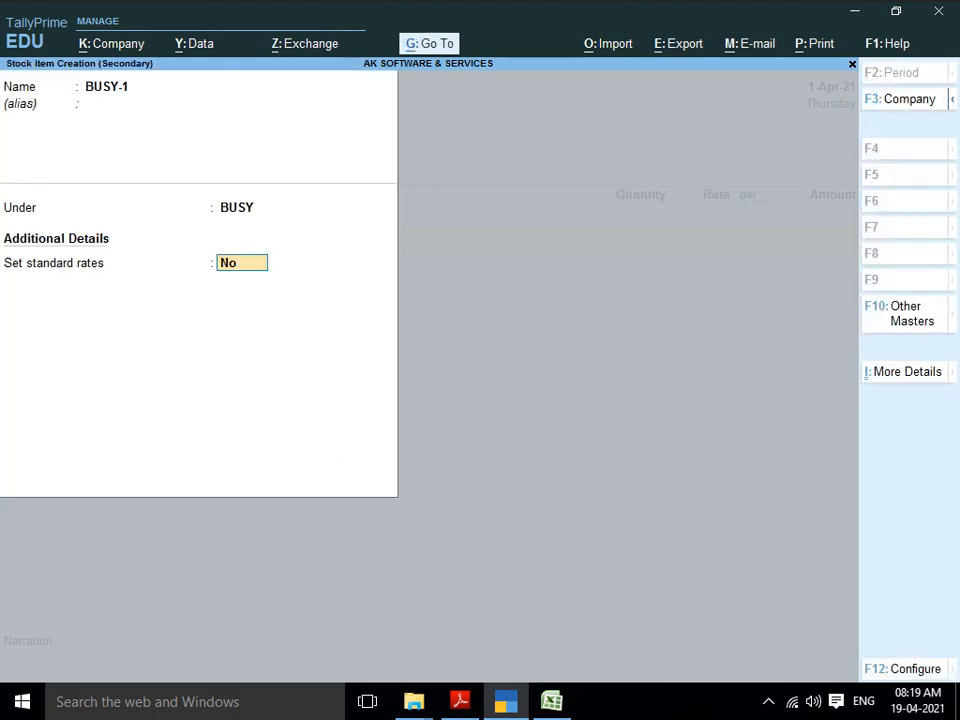
Step: Give BUSY-1 standard cost 40 and selling price 50 per PCS, and save it
type("Y")
key("Return")
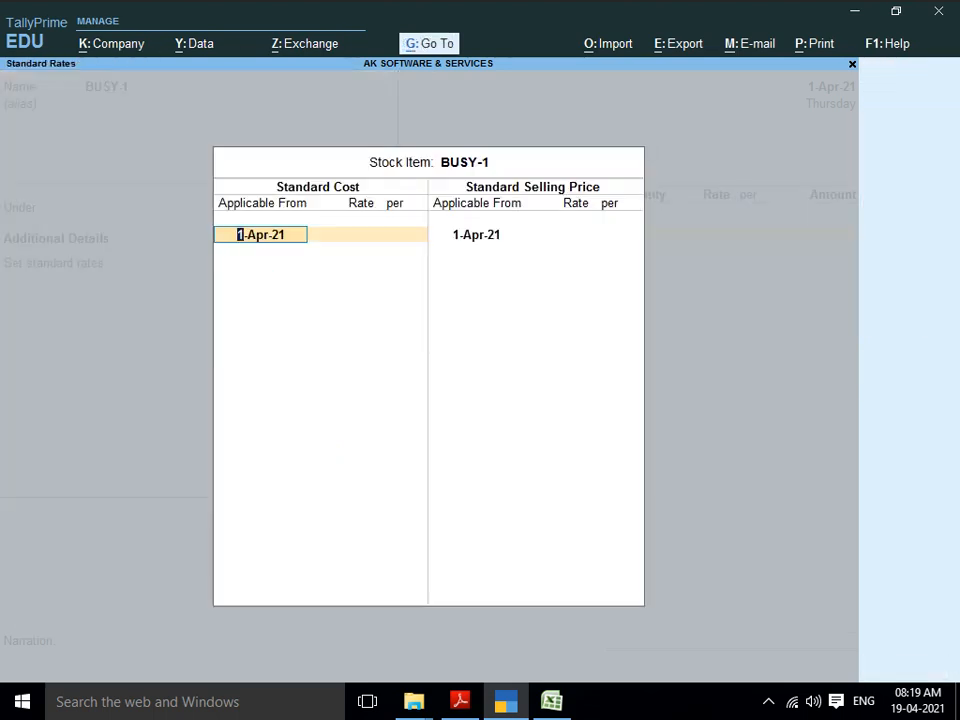
key("Return")
type("40")
key("Return")
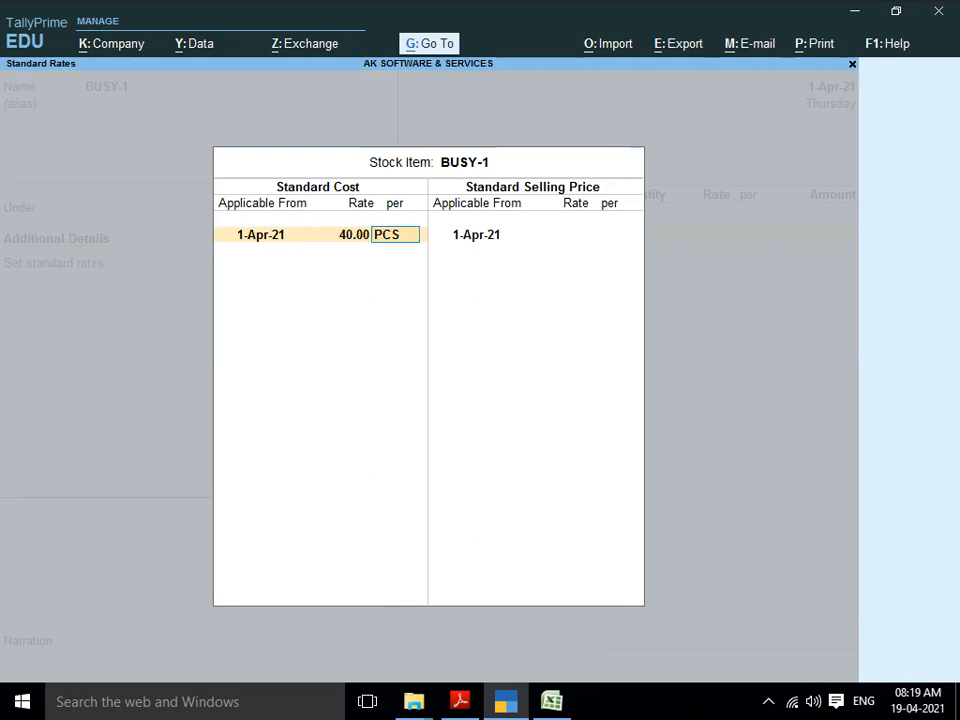
key("Return")
key("Return")
key("Return")
type("5")
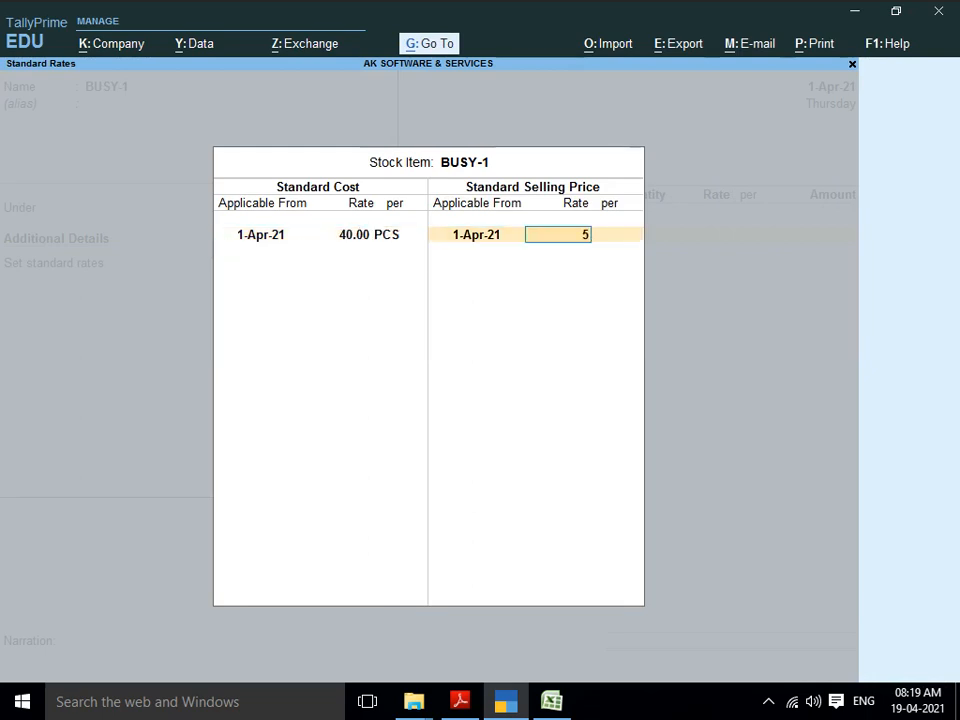
type("0")
key("Return")
key("Return")
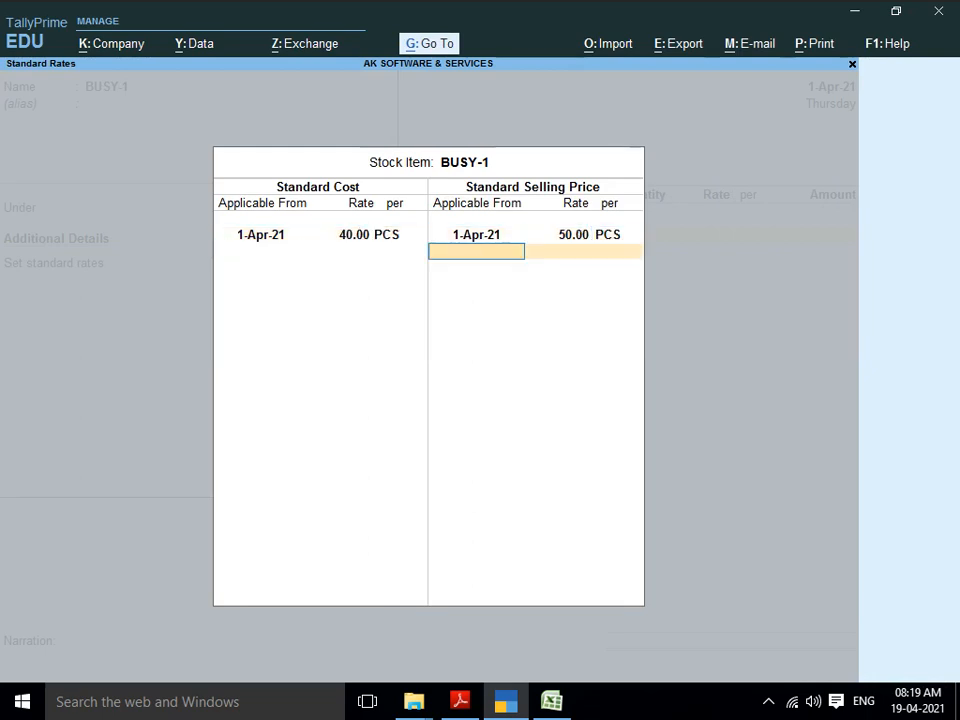
key("Return")
key("Return")
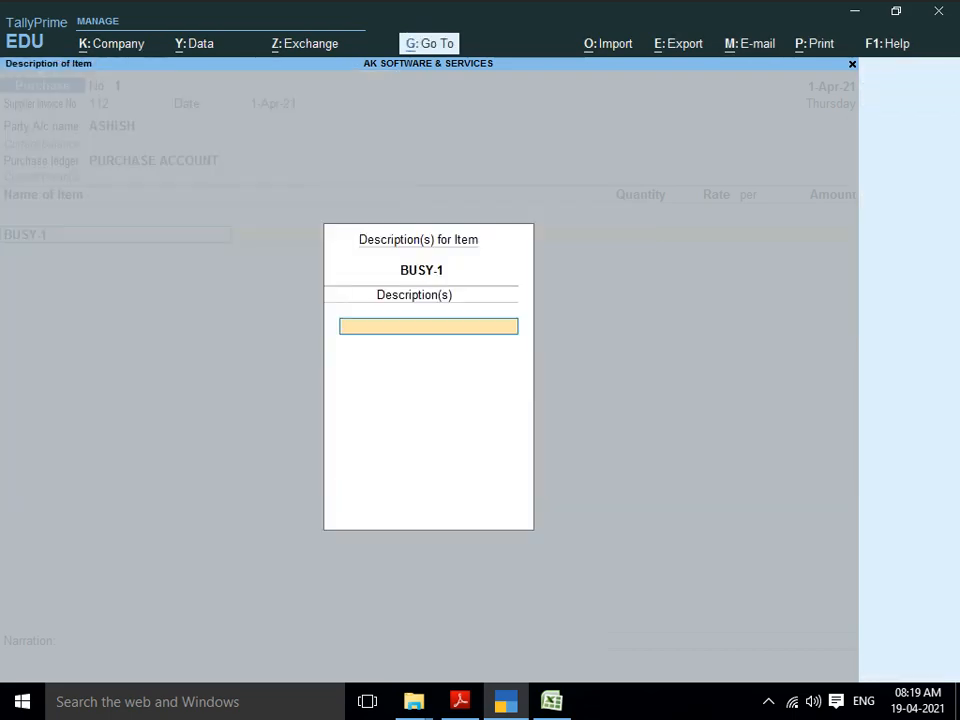
key("Return")
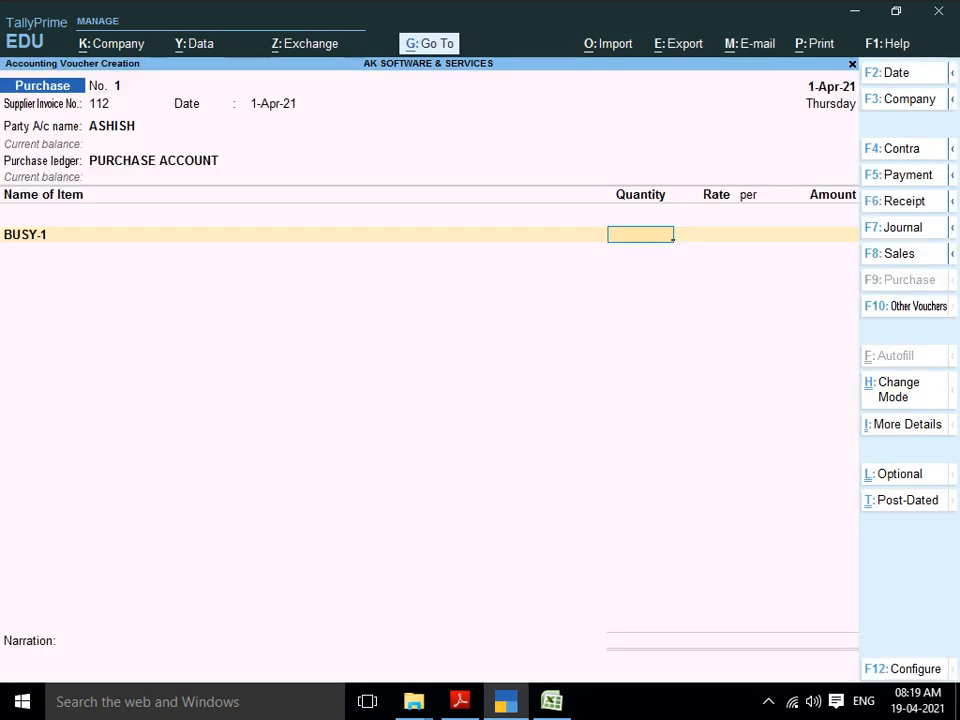
Step: Enter 180 PCS of BUSY-1 at 40.00 (7,200.00) and begin another stock item
key("alt+Tab")
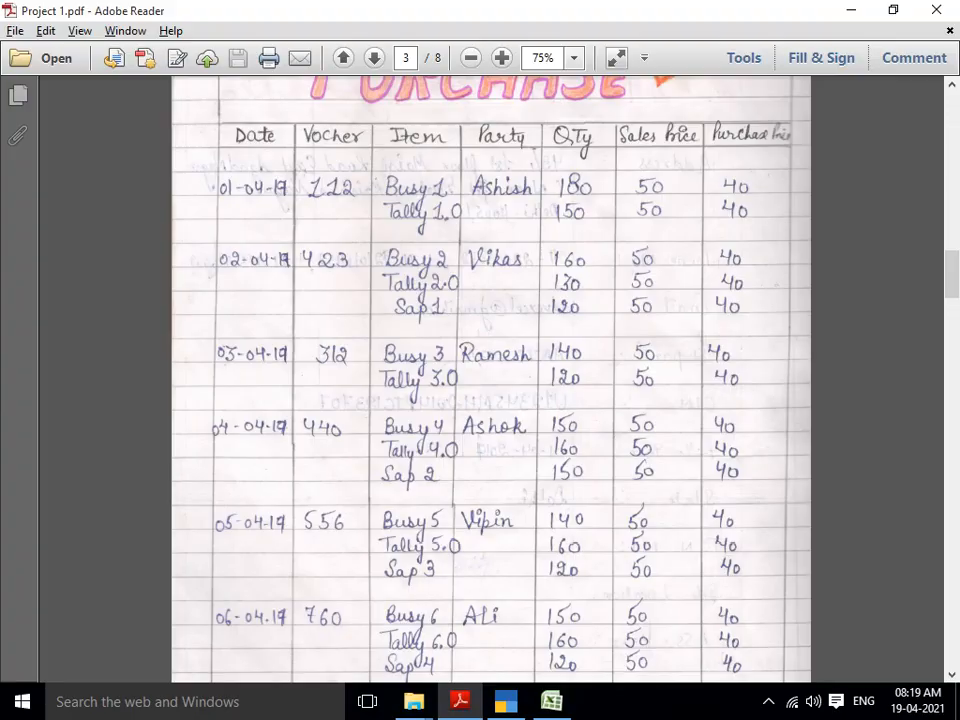
key("alt+Tab")
type("189")
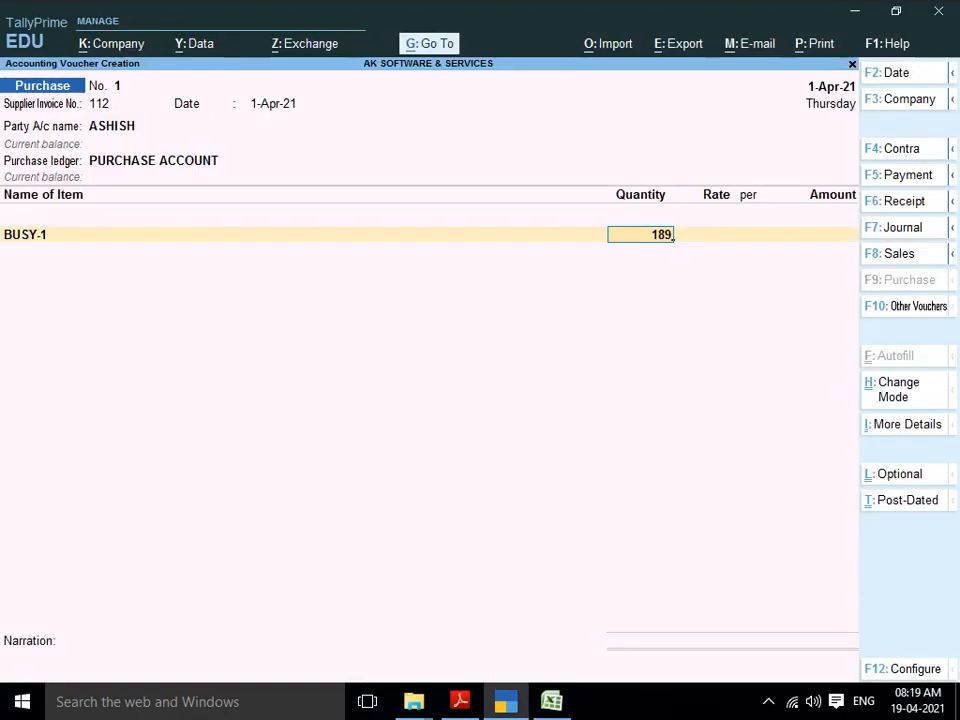
key("BackSpace")
type("0")
key("Return")
key("Return")
key("Return")
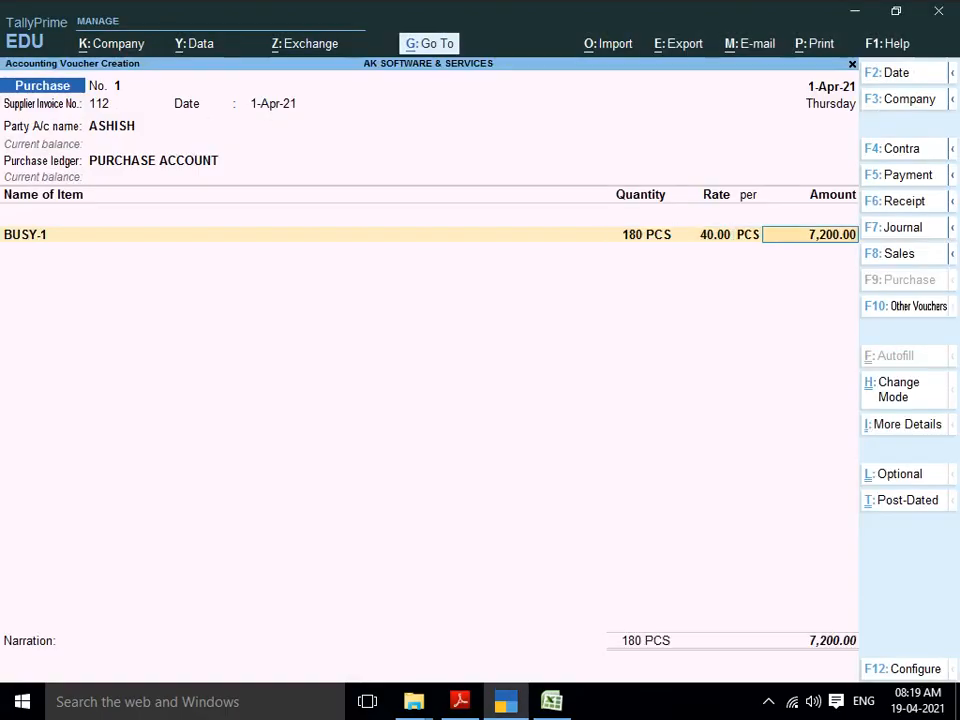
key("Return")
key("alt+c")
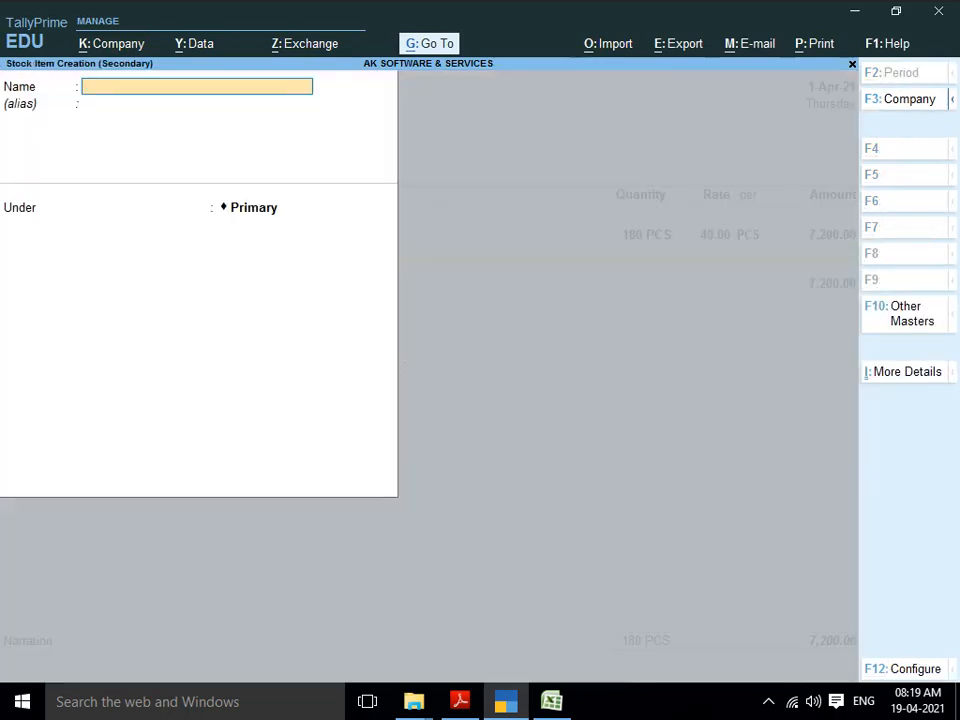
Step: Check the PDF and name the new stock item TALLY-1
key("alt+Tab")
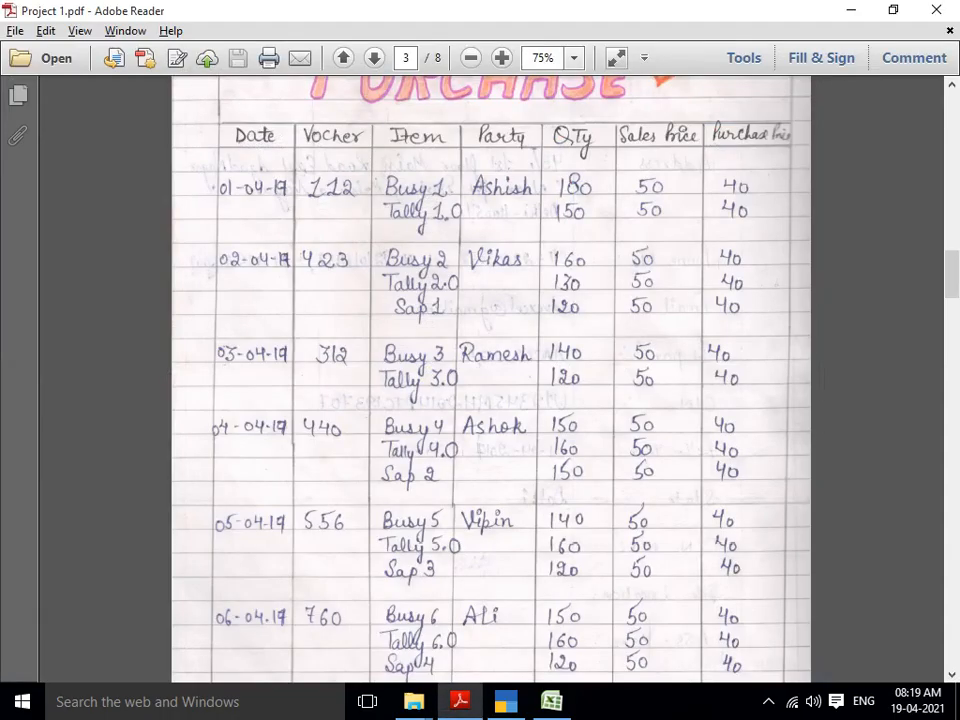
key("alt+Tab")
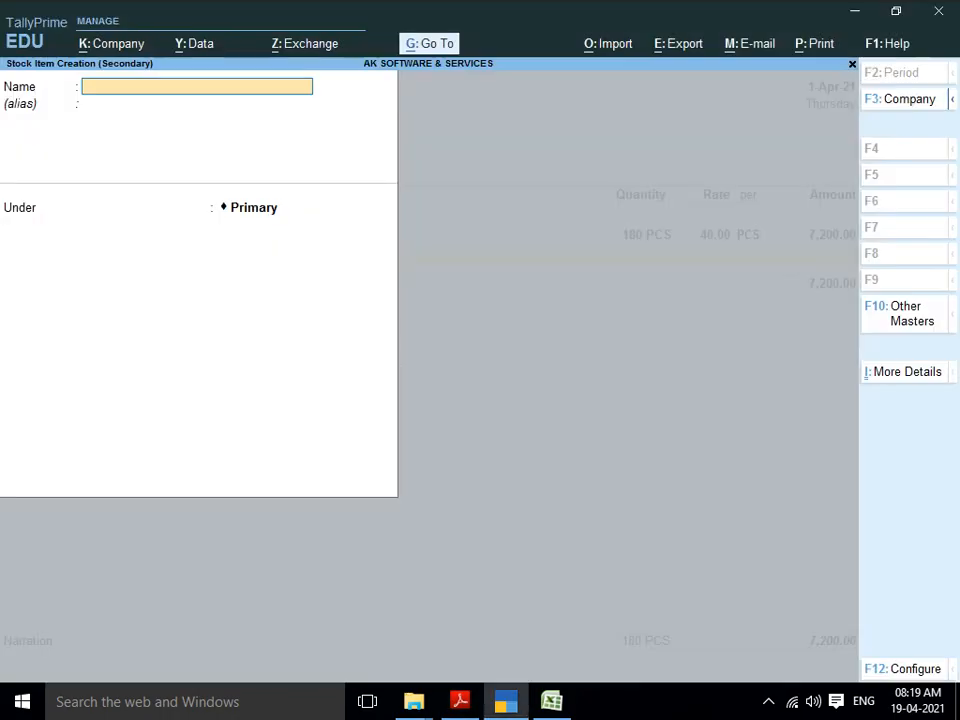
type("TALLY-1")
key("Return")
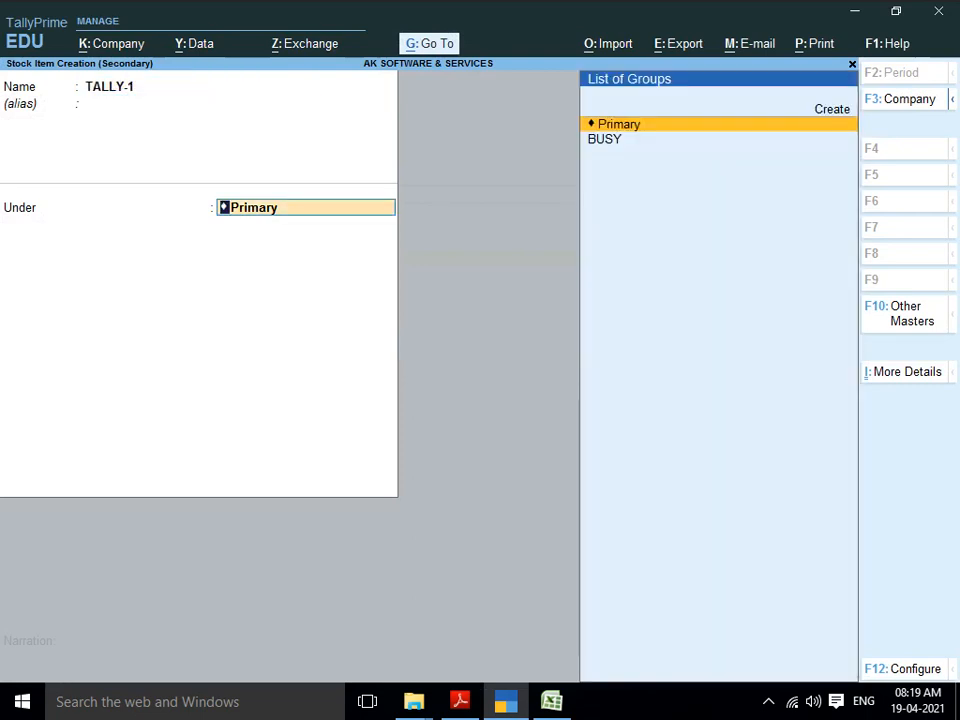
Step: Create stock group TALLY, place TALLY-1 under it, and open the F12 item configuration
key("alt+c")
type("TALLY")
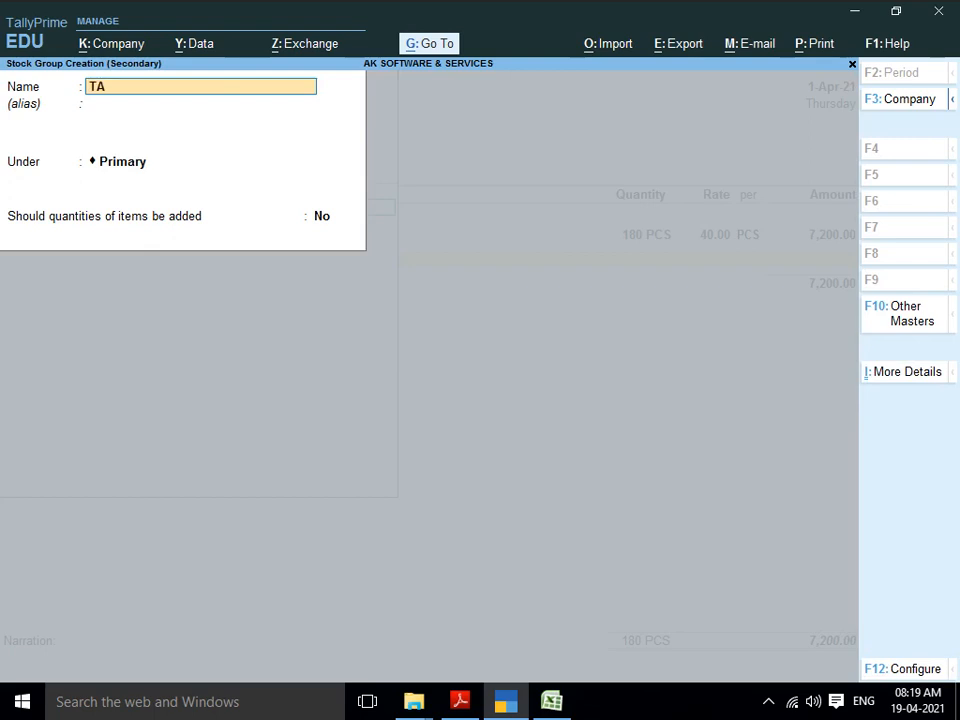
key("Return")
key("Return")
key("Return")
key("Return")
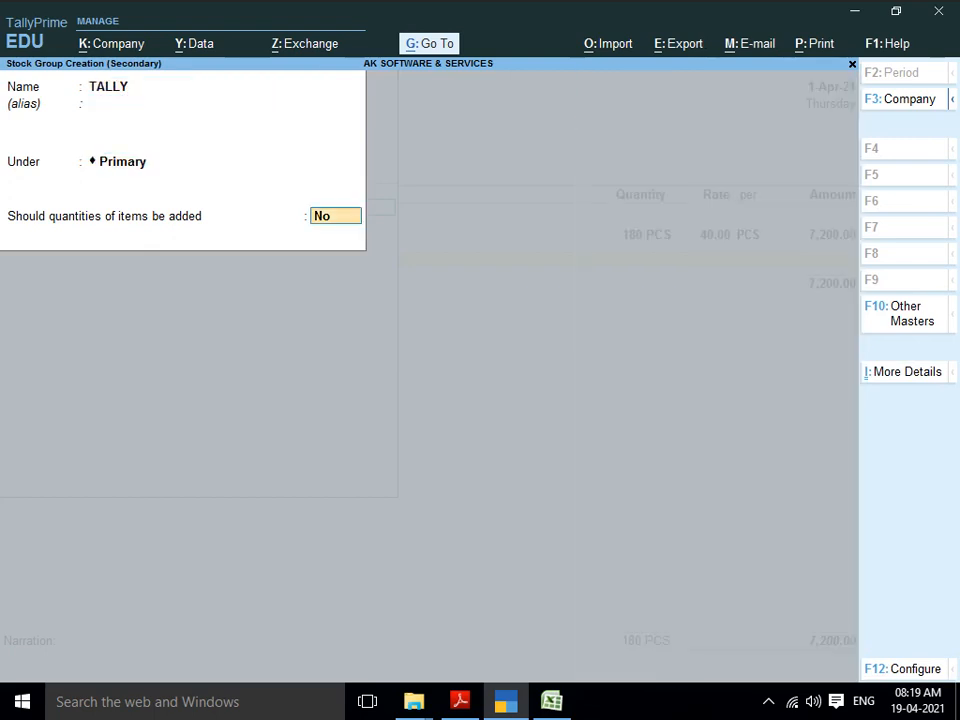
key("Return")
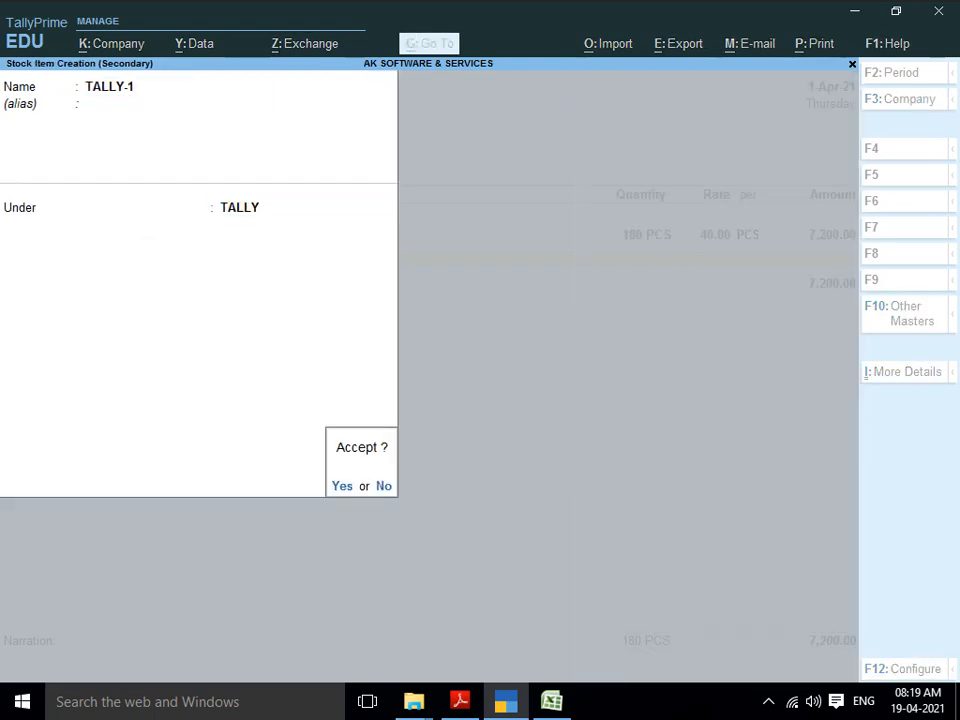
key("Escape")
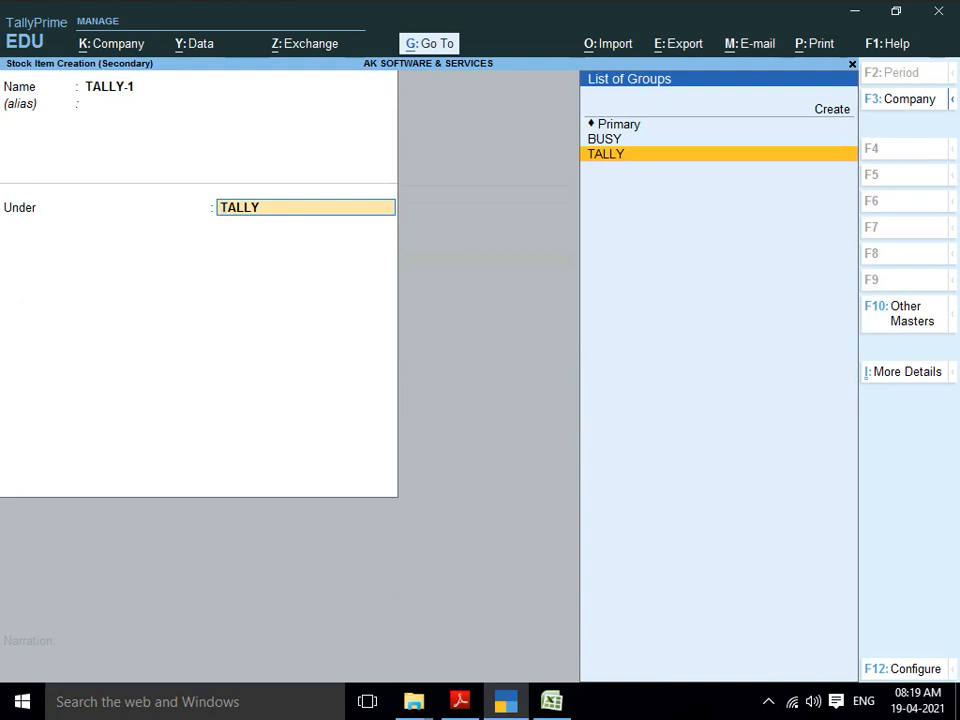
key("F12")
key("Down")
key("Down")
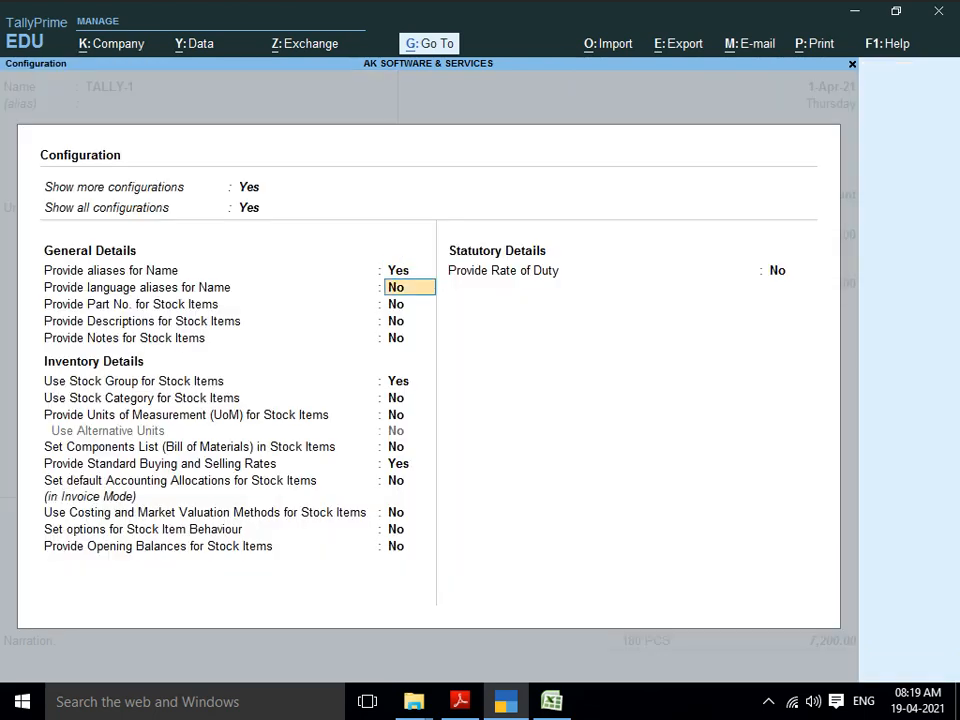
Step: Turn on Provide Units of Measurement in the stock item configuration
key("Down")
key("Down")
key("Down")
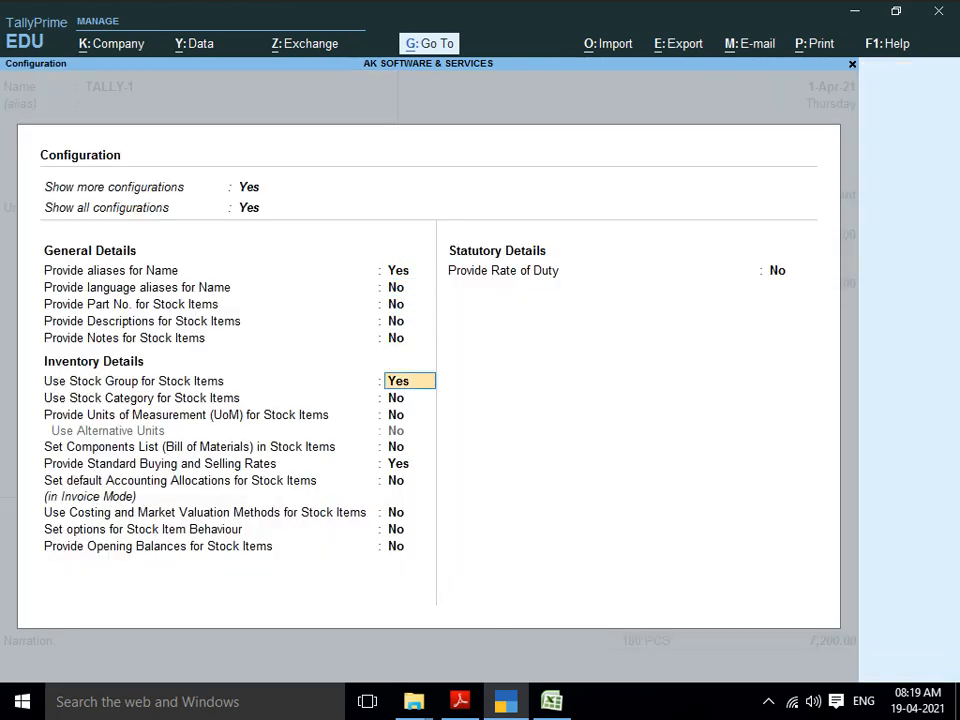
key("Down")
key("Down")
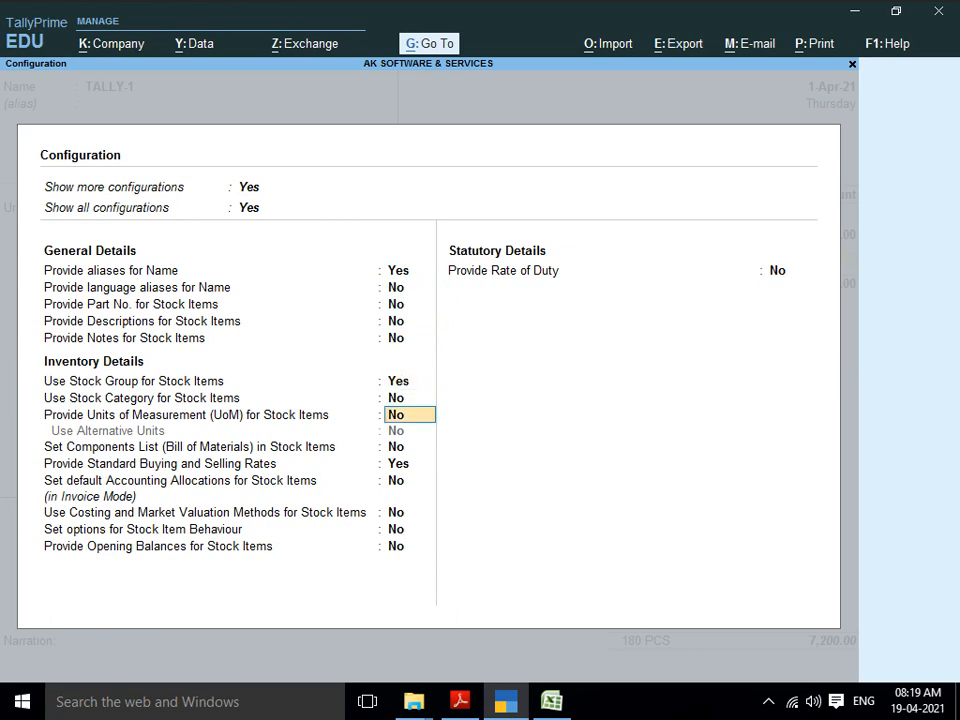
type("Y")
key("Return")
key("Return")
key("Return")
key("Return")
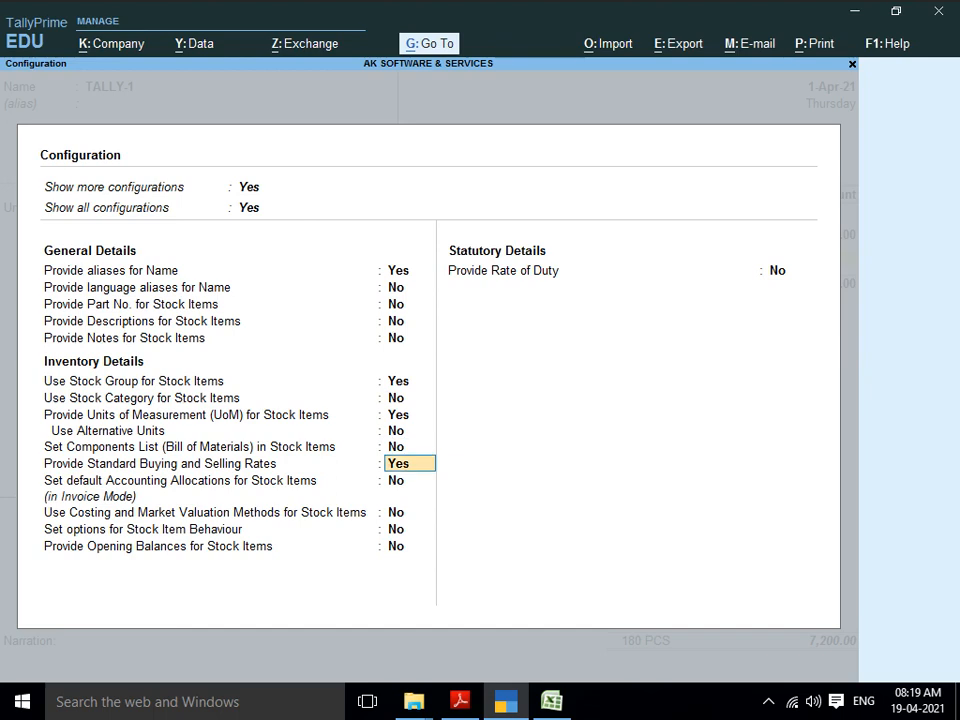
key("ctrl+a")
Step: Give TALLY-1 unit PCS, standard cost 40 and selling price 50, and save it
key("Return")
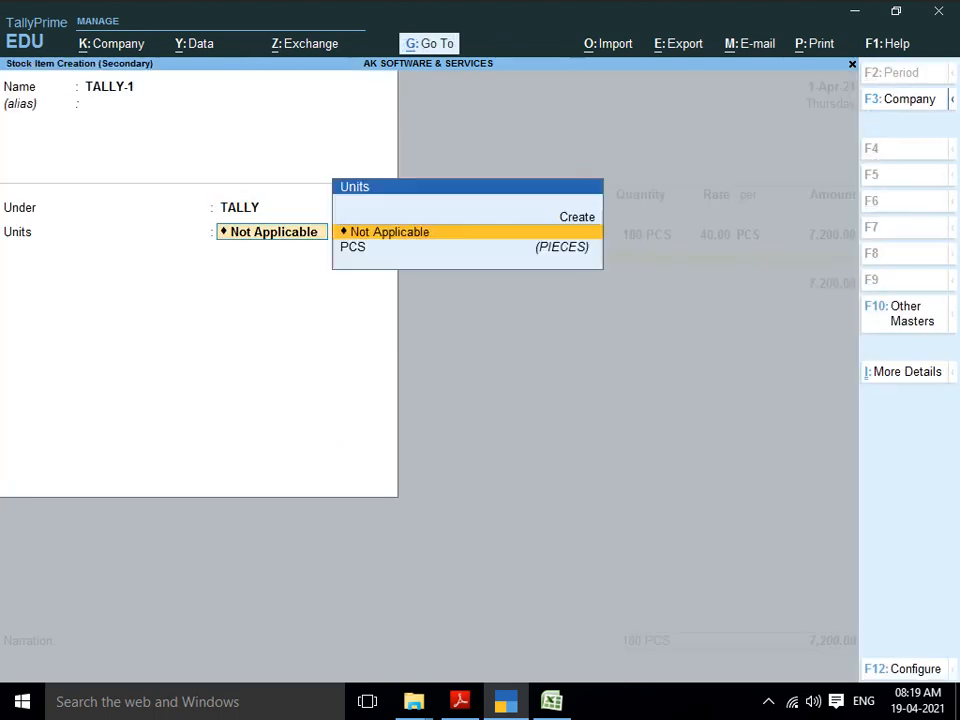
key("Down")
key("Return")
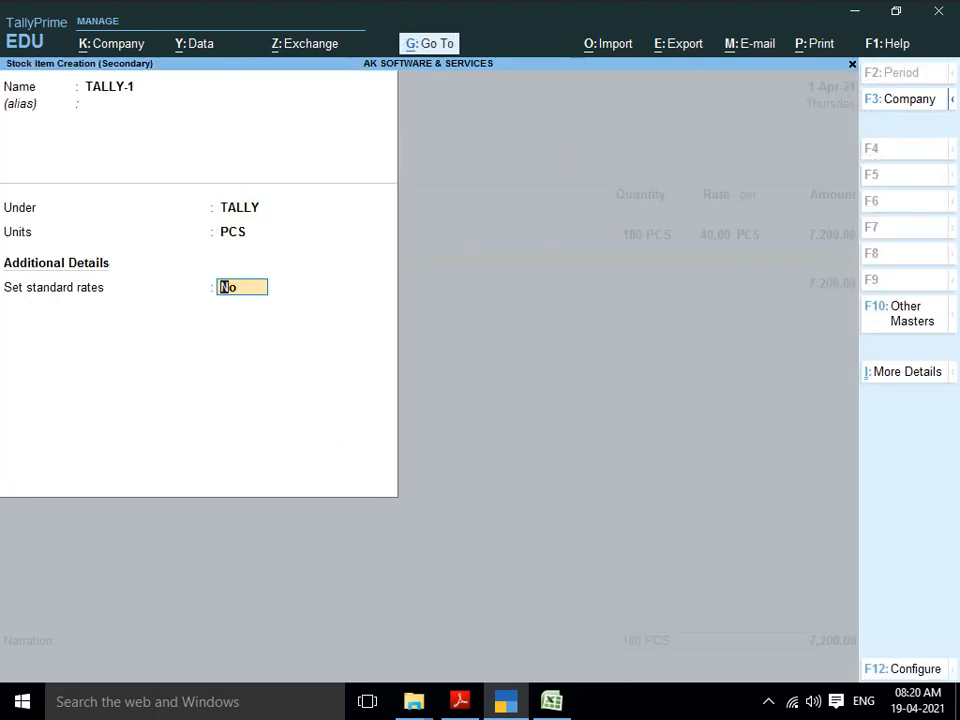
type("Y")
key("Return")
key("Return")
type("40")
key("Return")
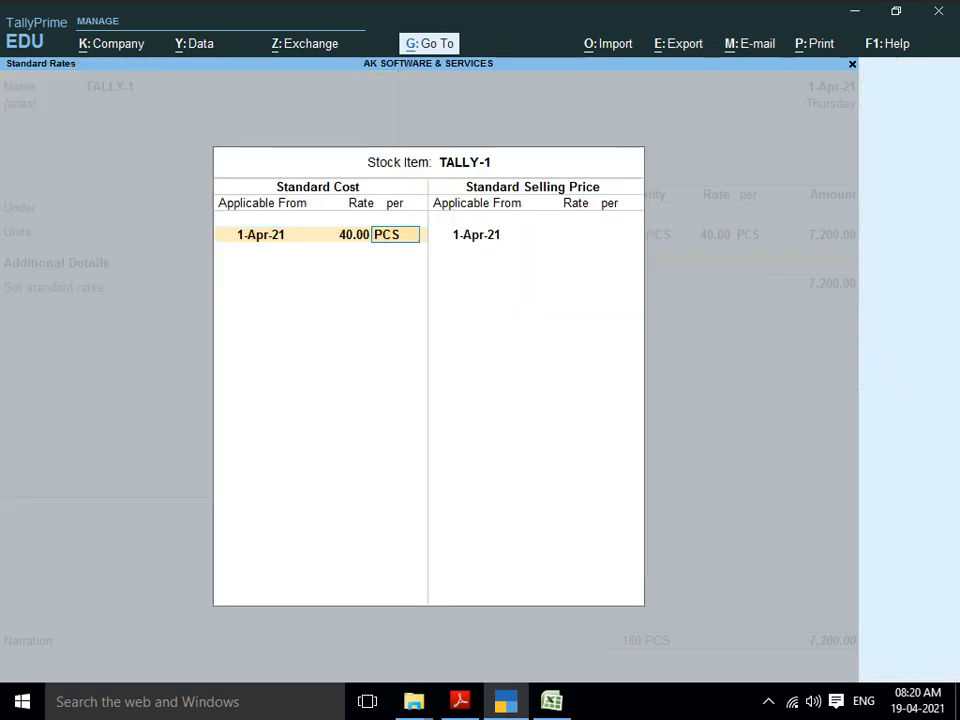
key("Return")
key("Return")
type("50")
key("Return")
key("Return")
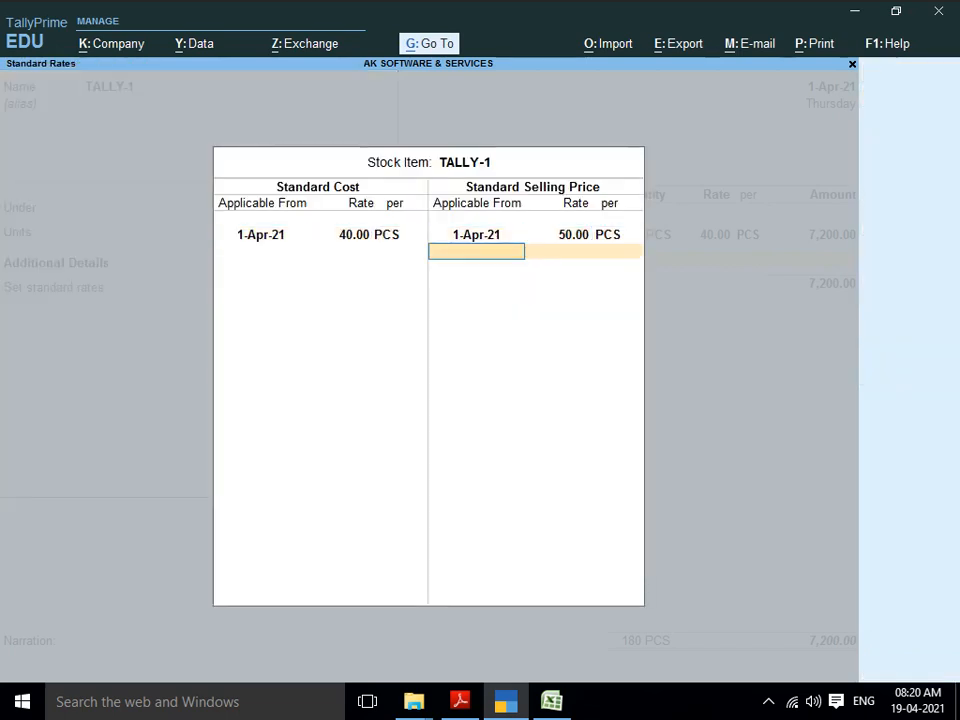
key("Return")
key("Return")
key("Return")
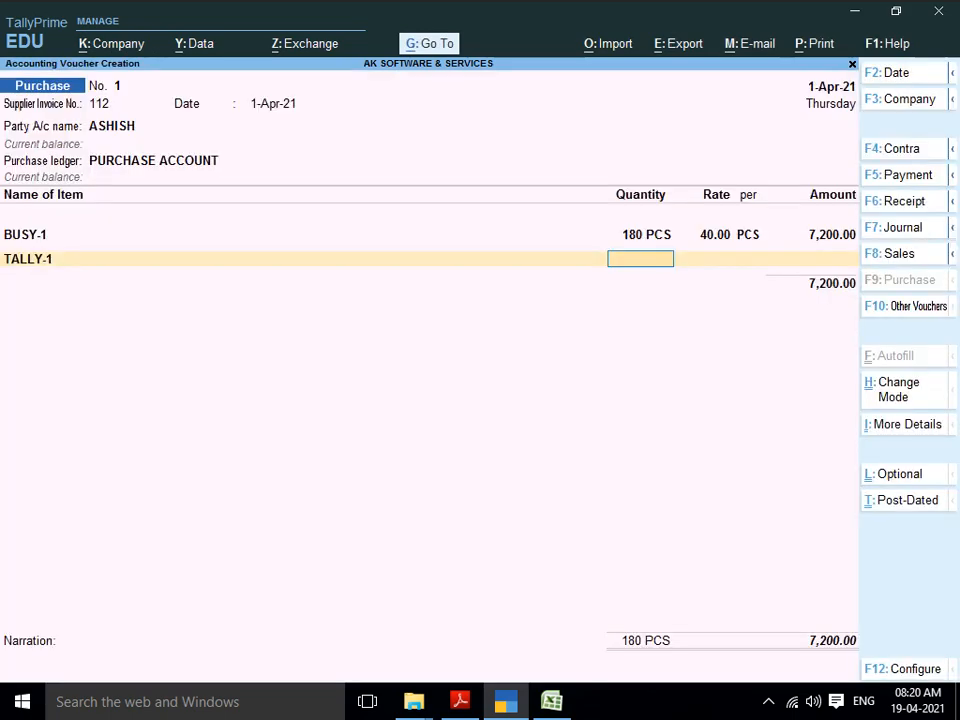
Step: Enter quantity 150 for TALLY-1 on the voucher line
key("alt+Tab")
key("alt+Tab")
type("150")
key("Return")
key("Return")
key("Return")
key("Return")
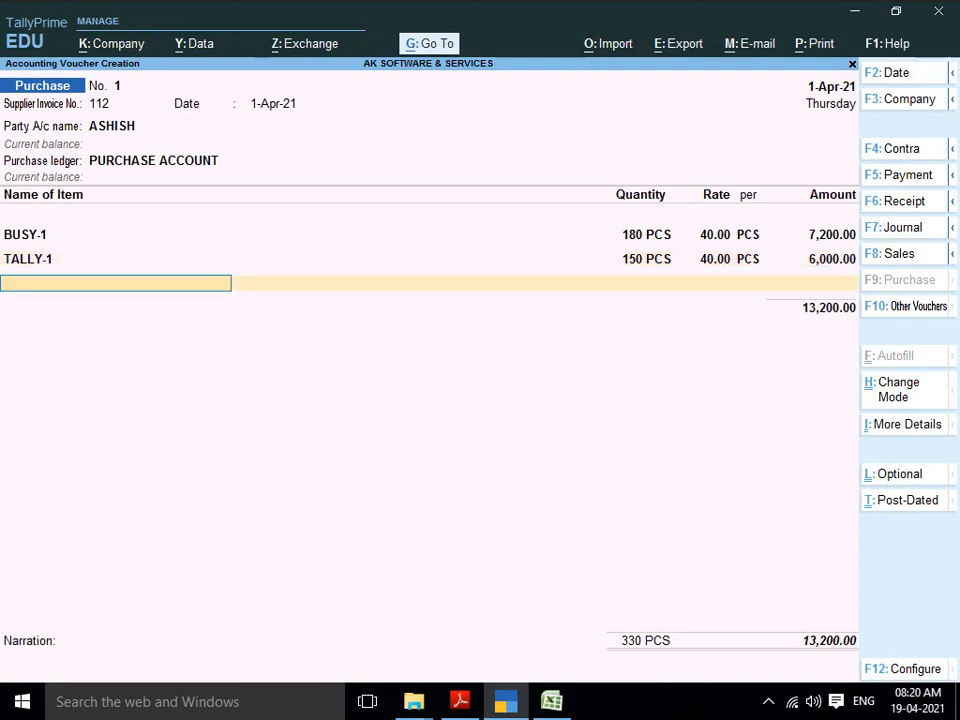
key("alt")
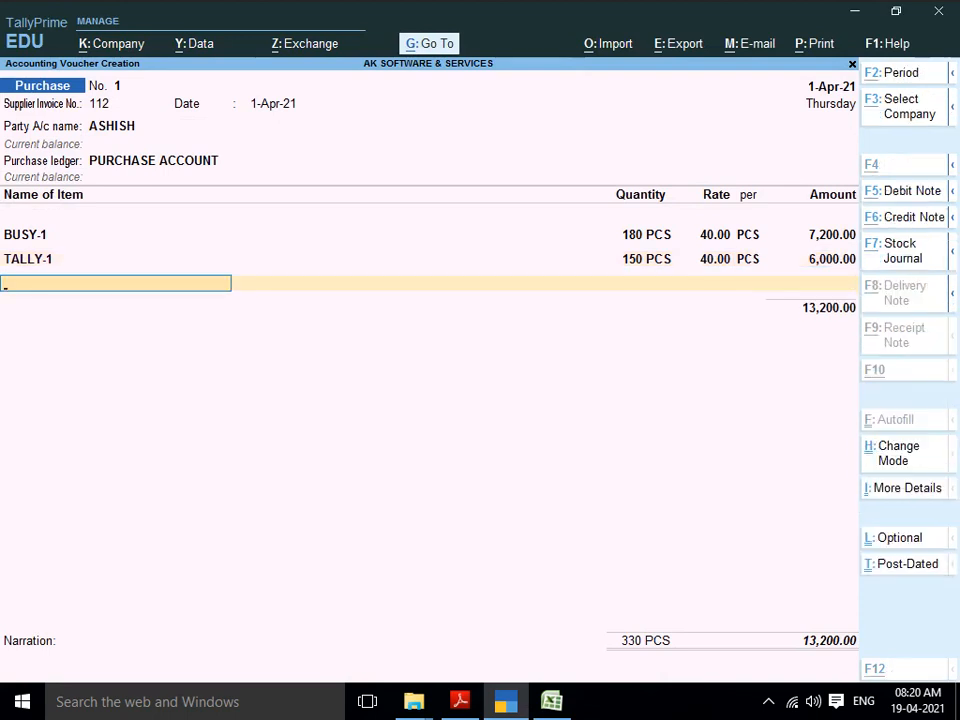
Step: Discard the extra stock item form and save purchase voucher 1 totalling 13,200.00
key("alt+c")
key("alt+Tab")
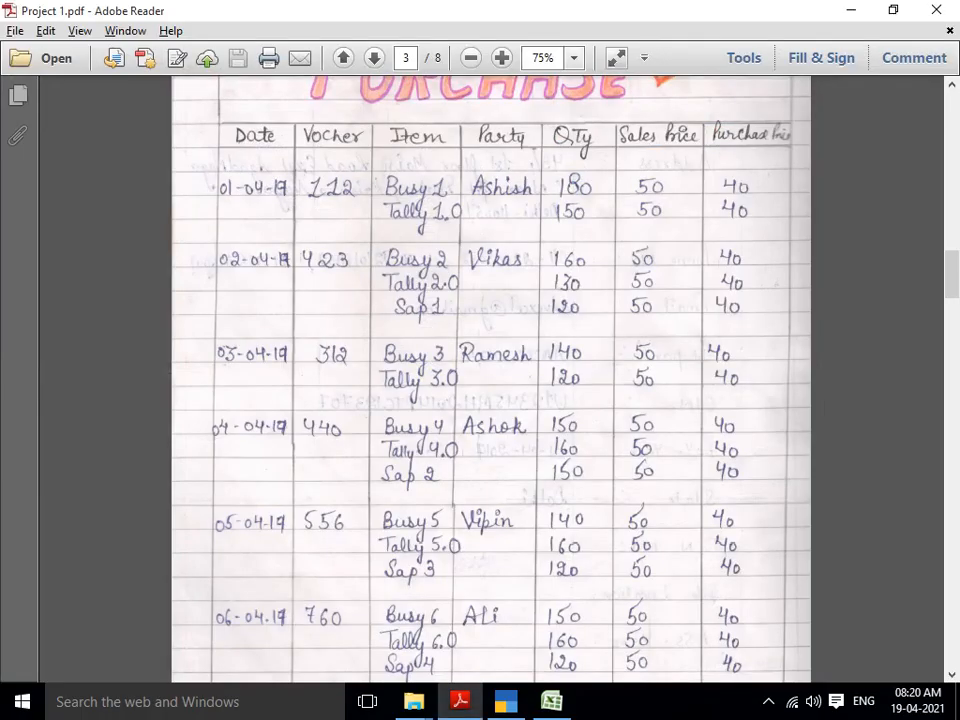
key("alt+Tab")
key("Escape")
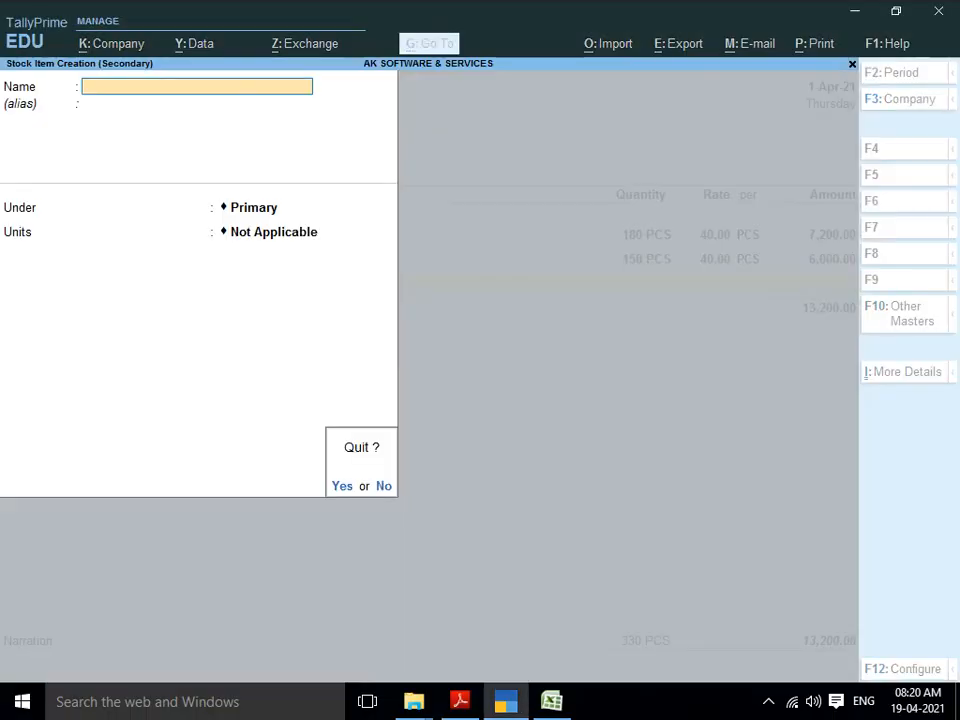
key("y")
key("Return")
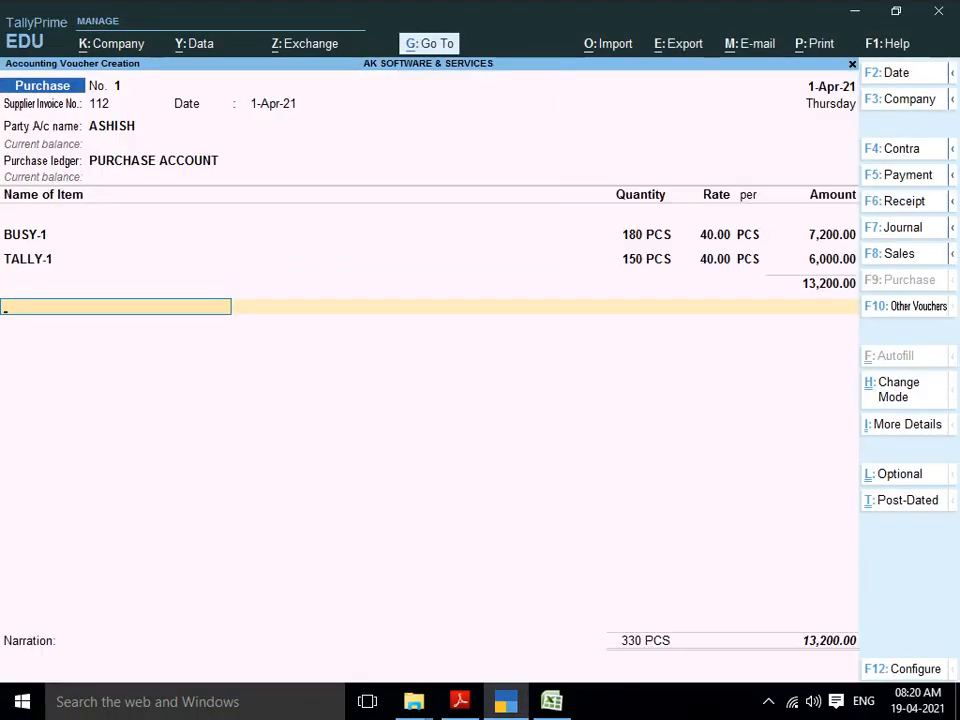
key("Return")
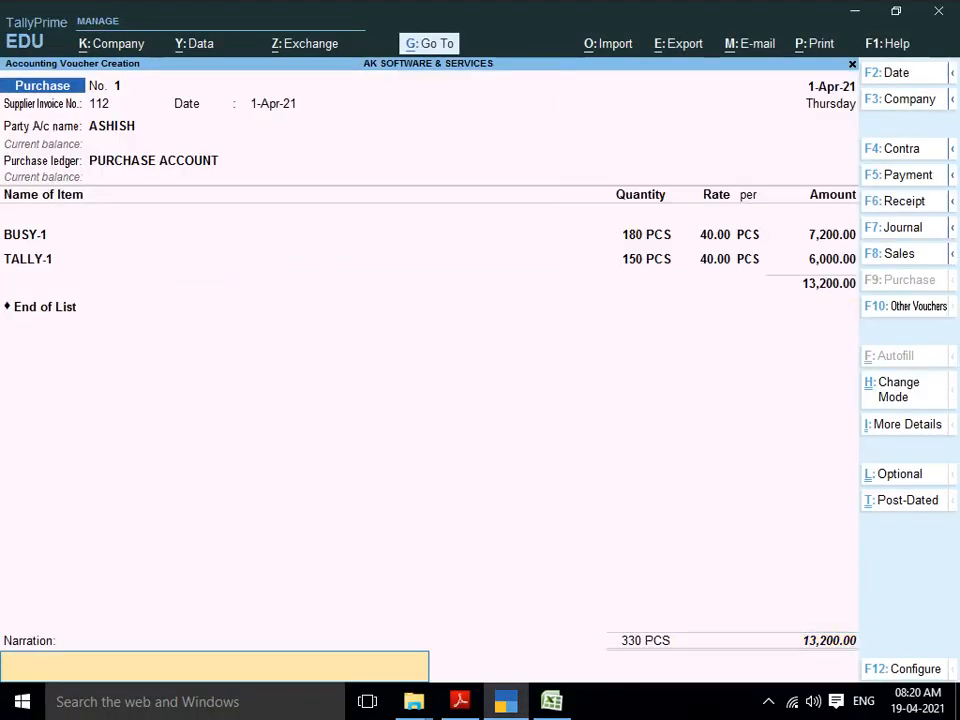
key("Return")
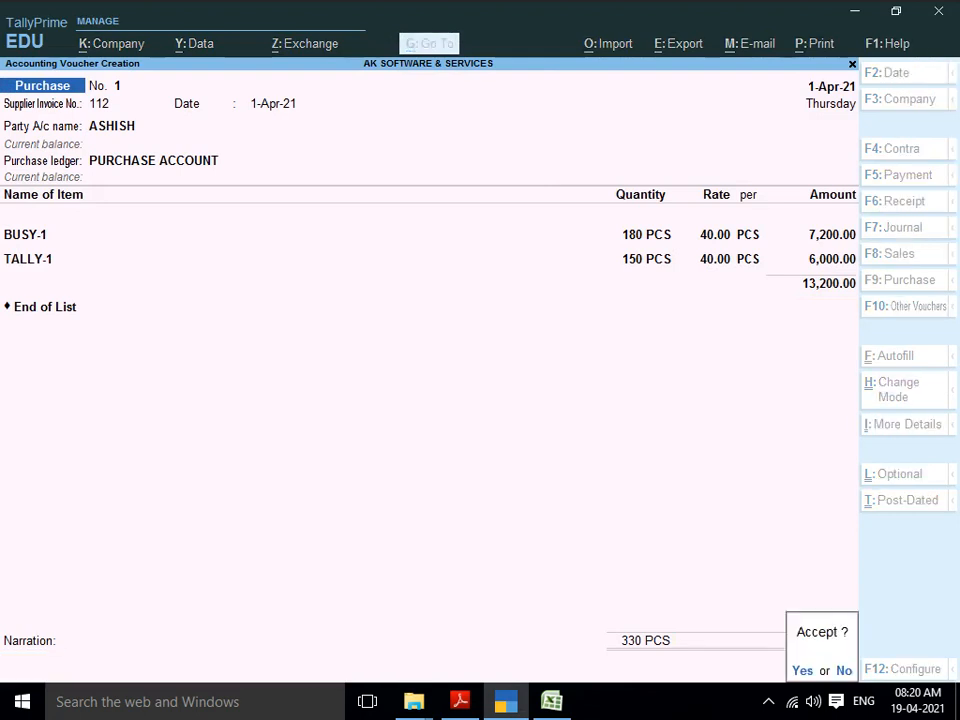
key("y")
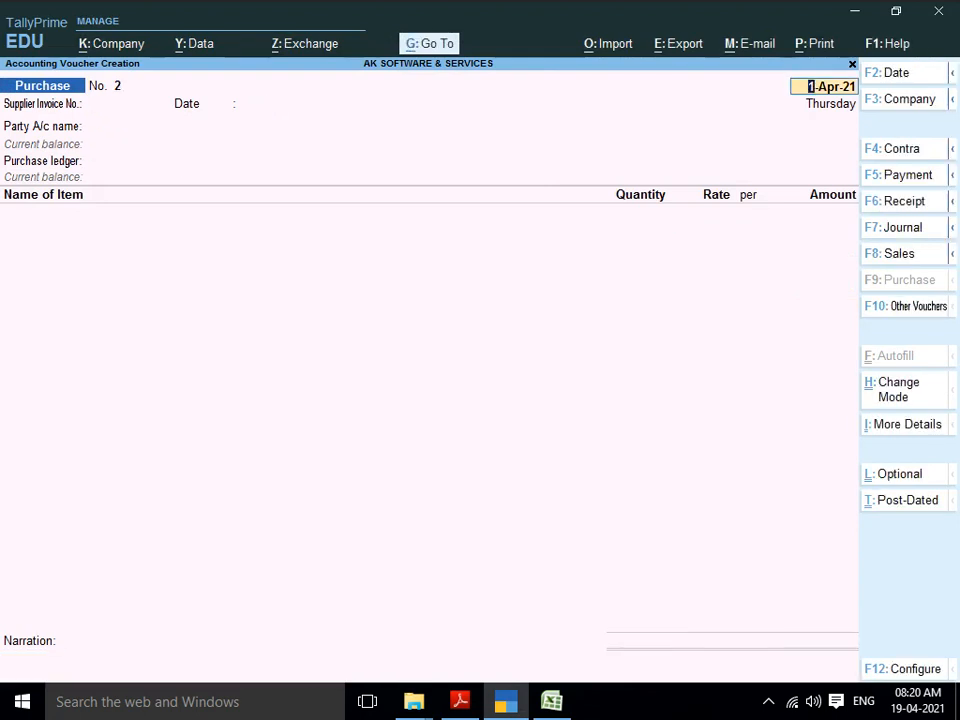
Step: Check the PDF and set the voucher date to 2-Apr-21
key("alt+Tab")
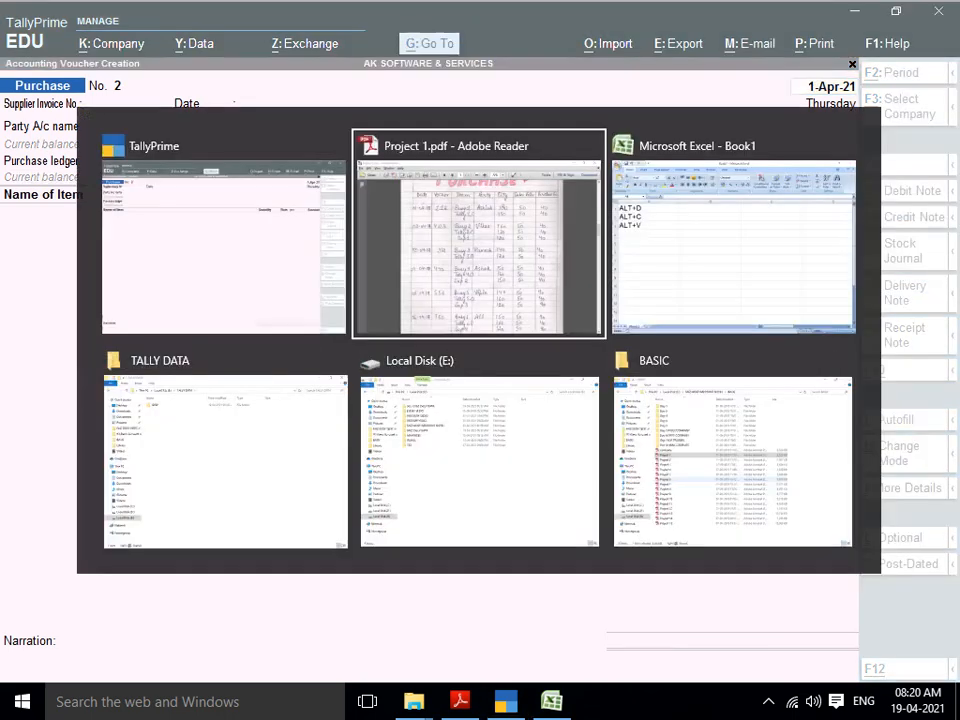
scroll(490, 380, "down", 3)
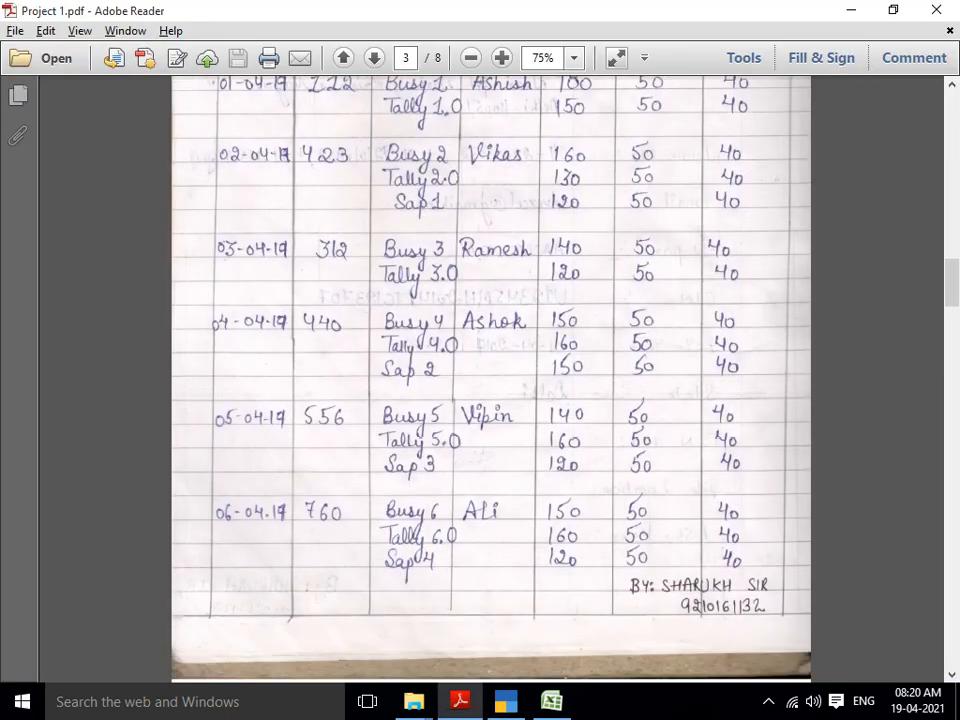
key("Down")
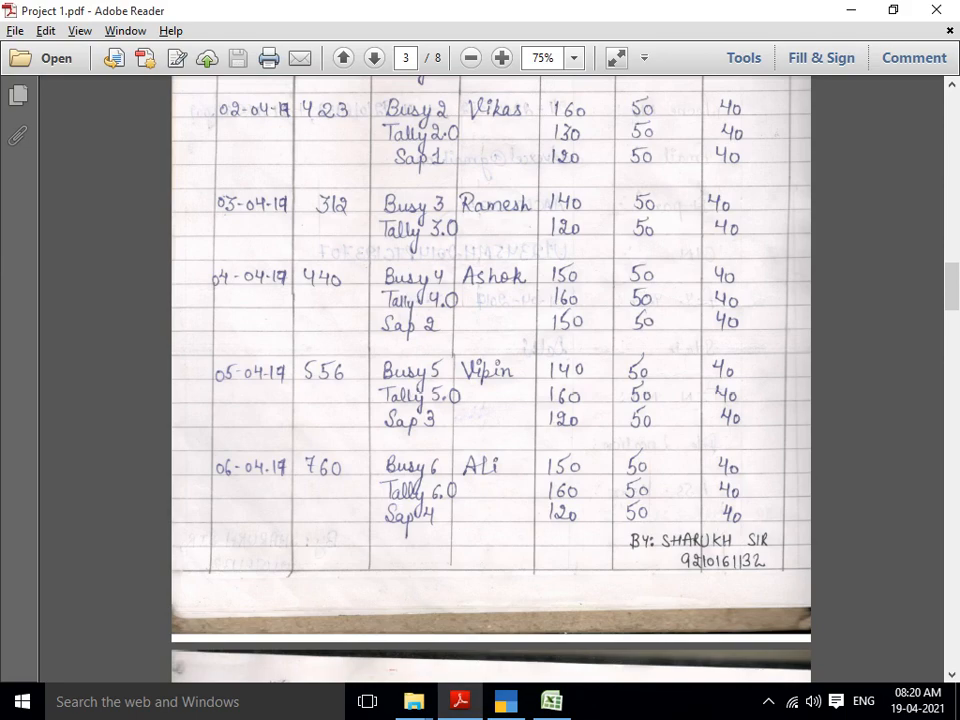
key("alt+Tab")
type("2")
key("Return")
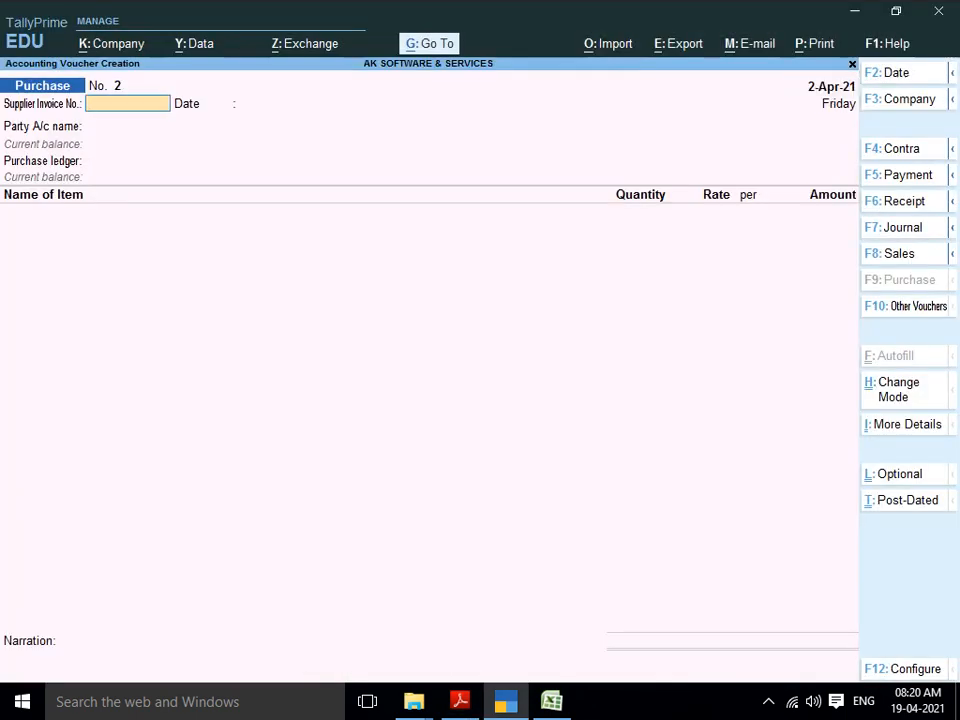
Step: Enter supplier invoice number 423
key("alt+Tab")
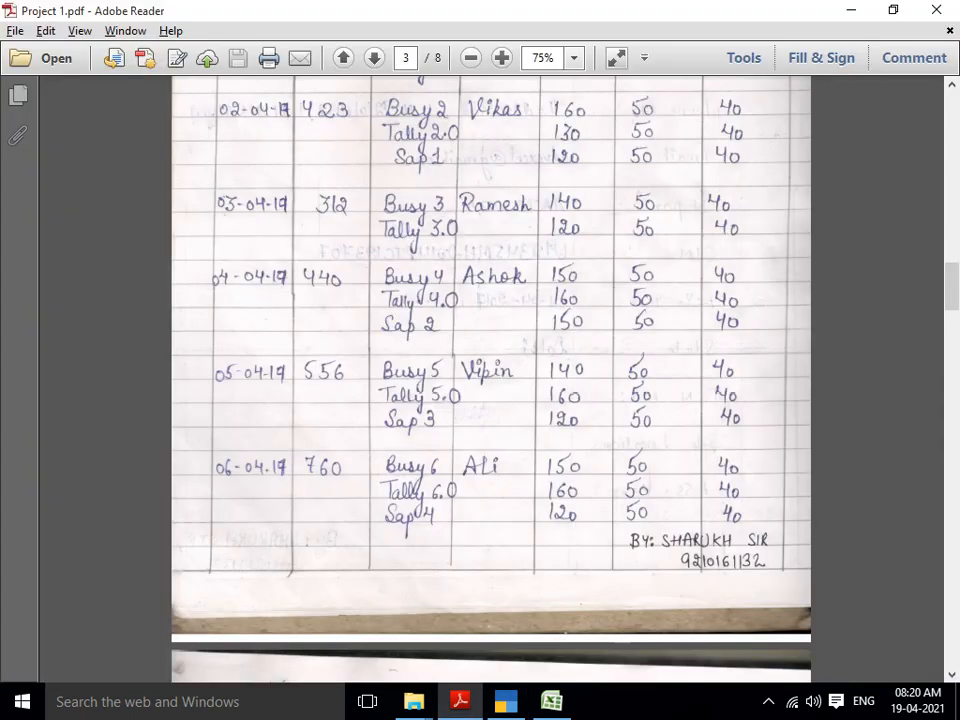
key("alt+Tab")
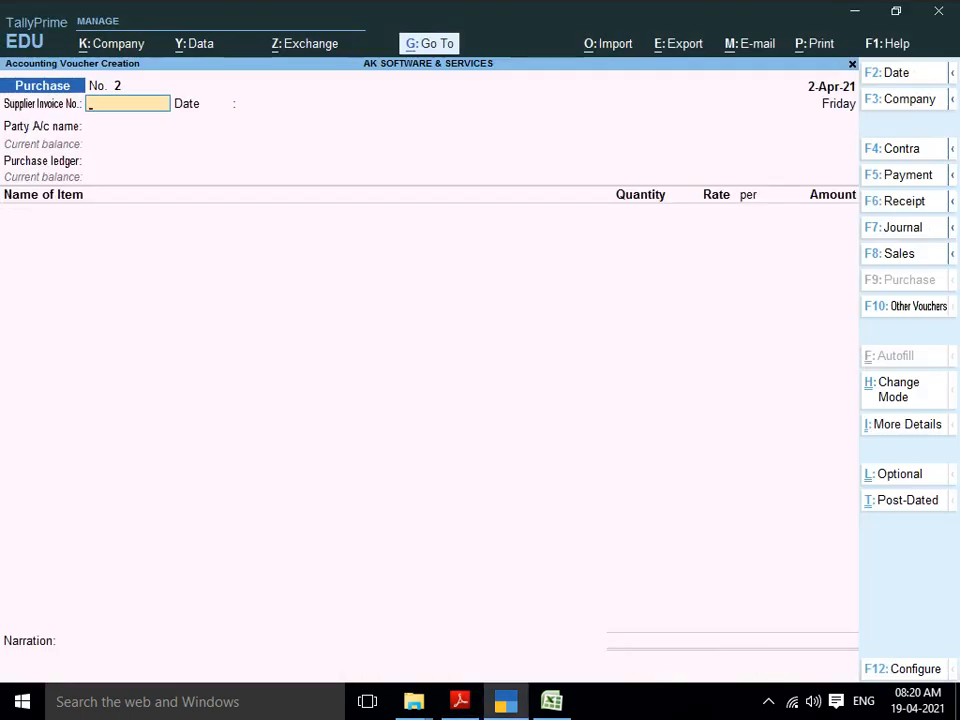
key("alt+Tab")
key("alt+Tab")
type("423")
key("Return")
key("Return")
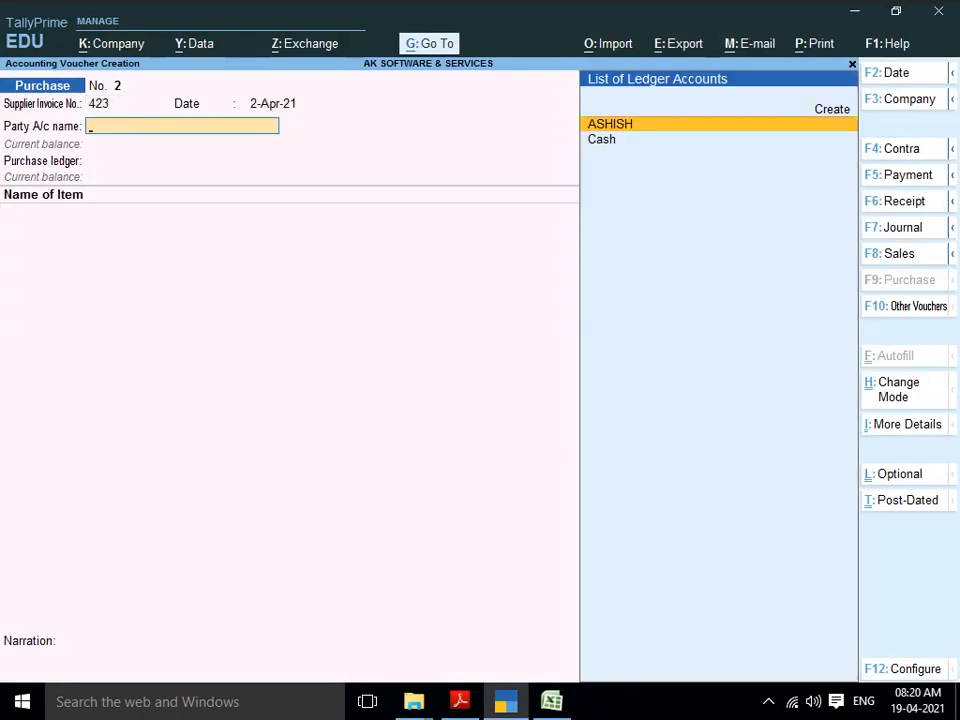
Step: Create the supplier party ledger under Sundry Creditors and choose PURCHASE ACCOUNT
key("ctrl")
key("alt+c")
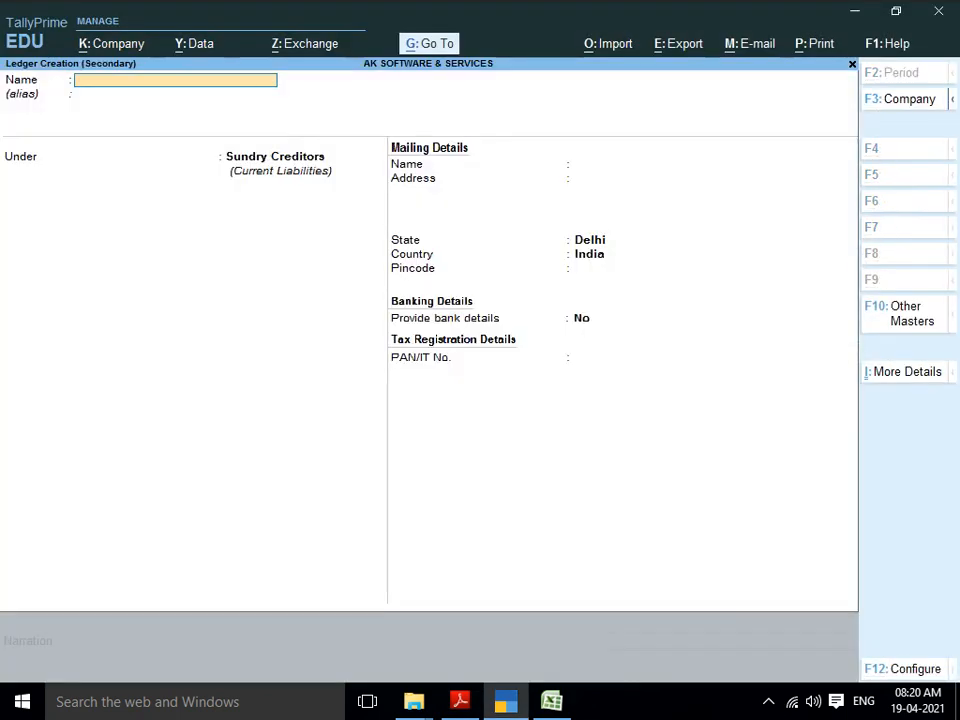
type("VIKASH")
key("Return")
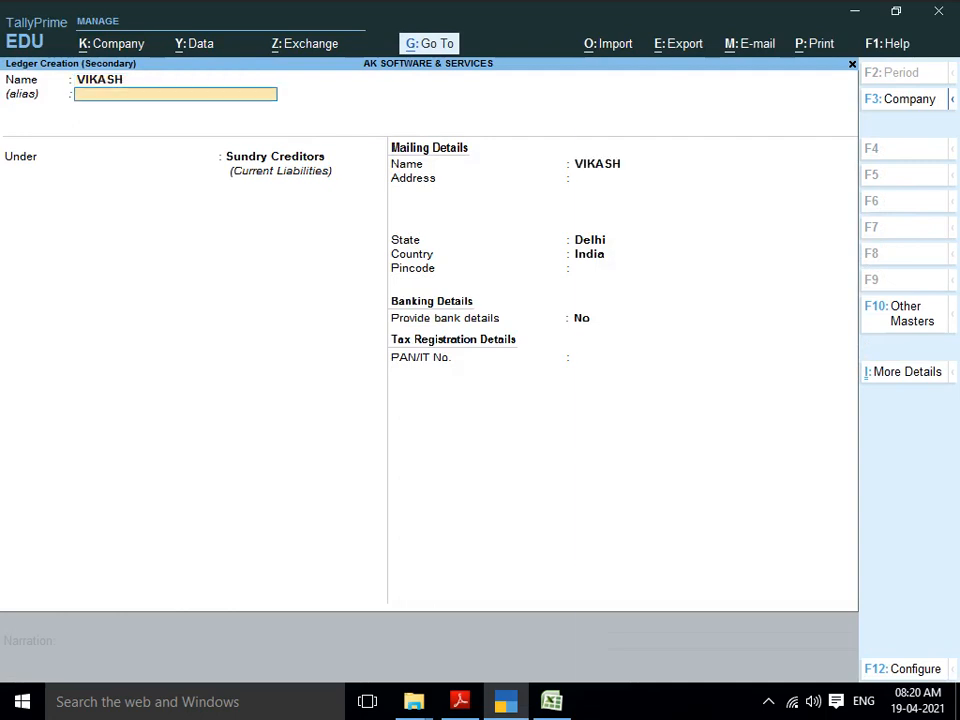
key("Return")
key("Return")
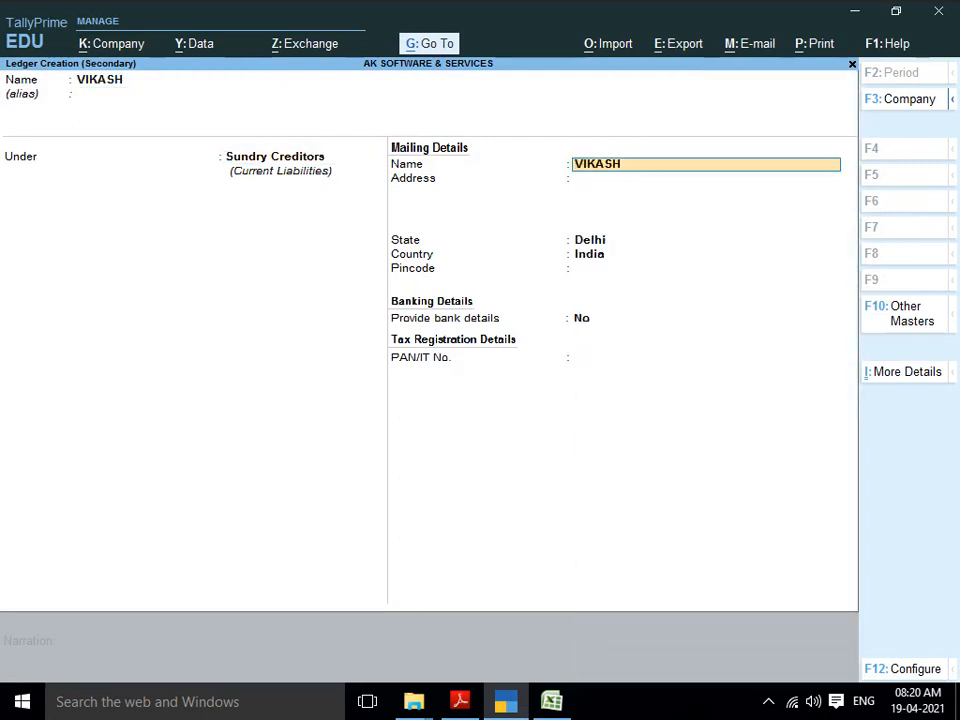
key("alt")
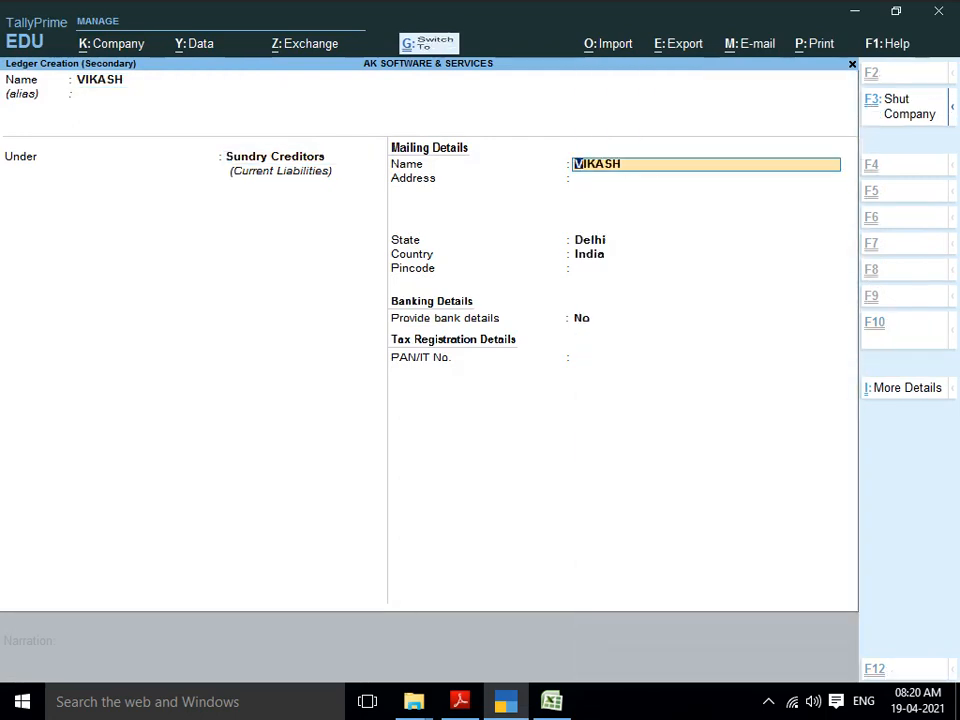
key("ctrl+a")
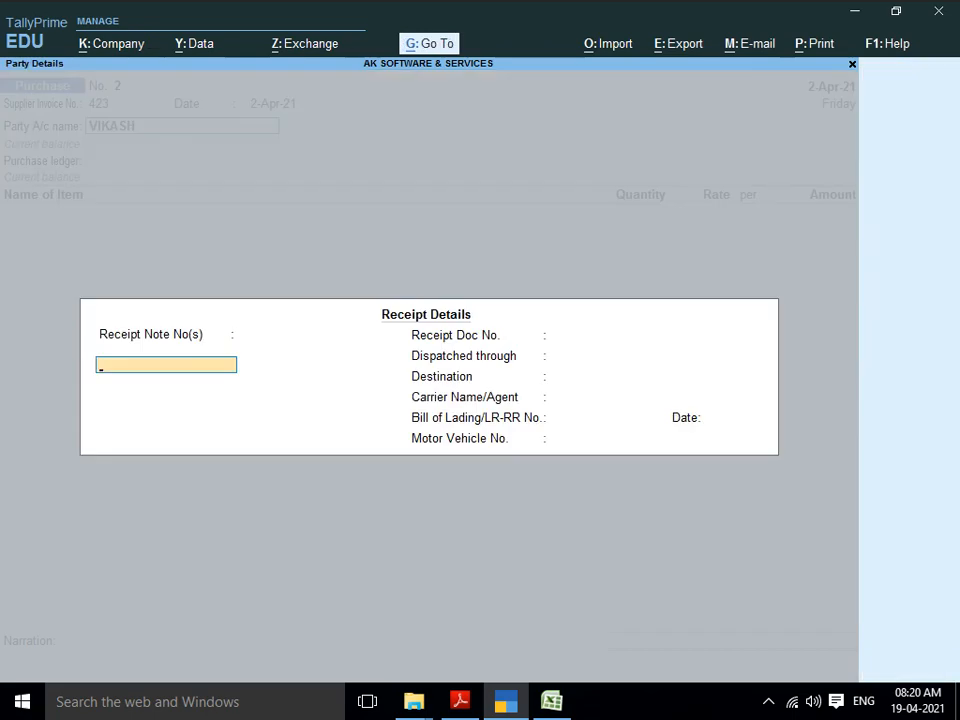
key("ctrl+a")
key("ctrl+a")
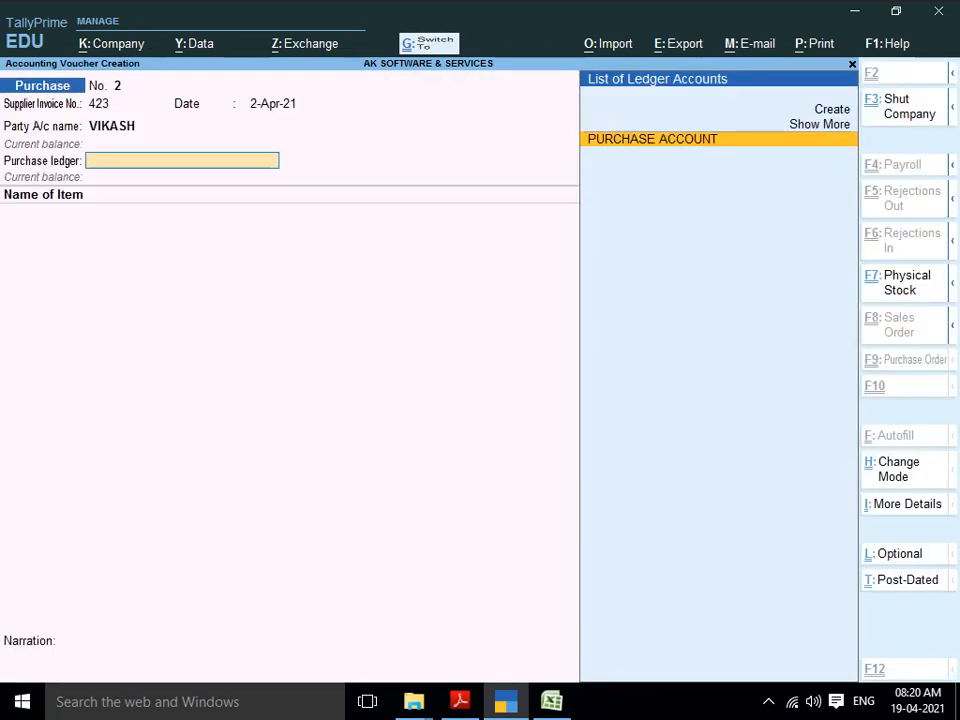
key("Return")
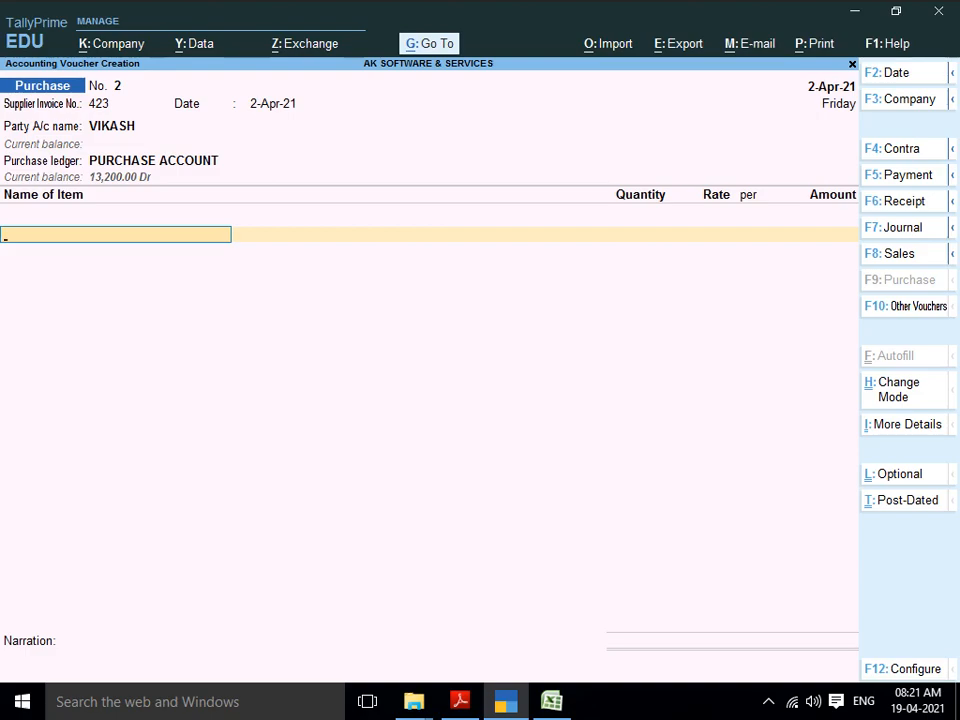
key("alt+c")
key("alt+Tab")
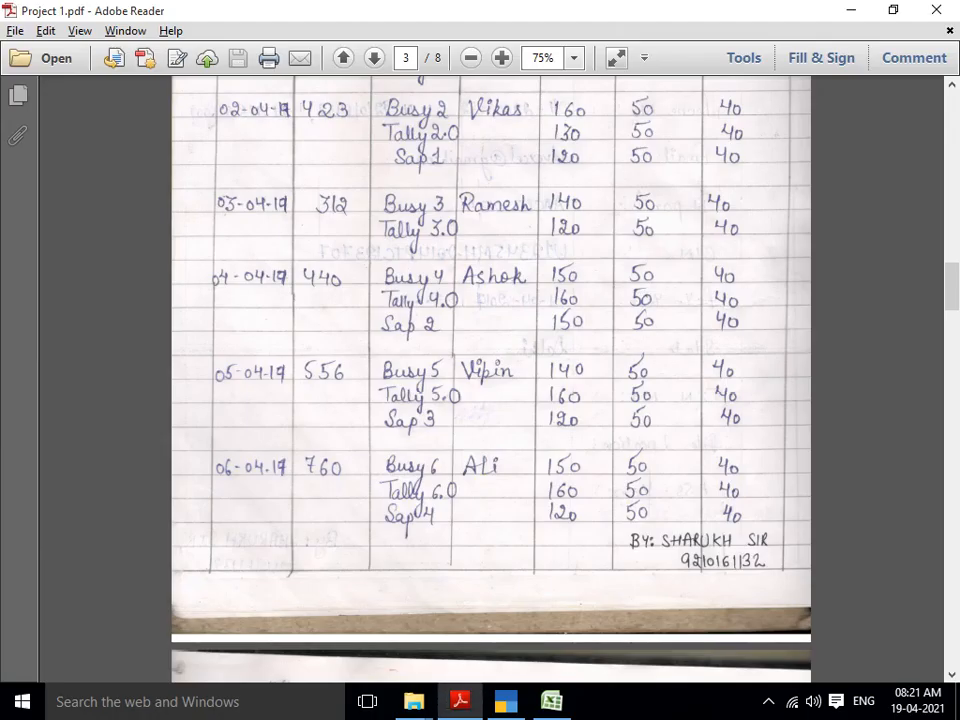
Step: Create stock item BUSY-2 under BUSY with PCS units and standard rates 40 and 50
key("alt+Tab")
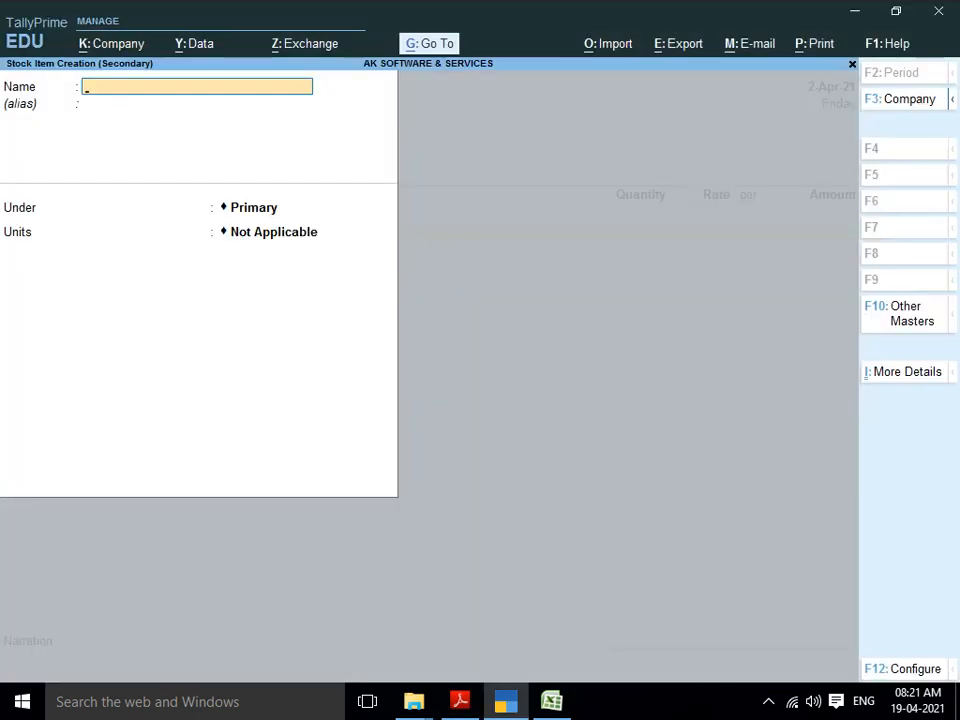
type("BUSY-2")
key("Return")
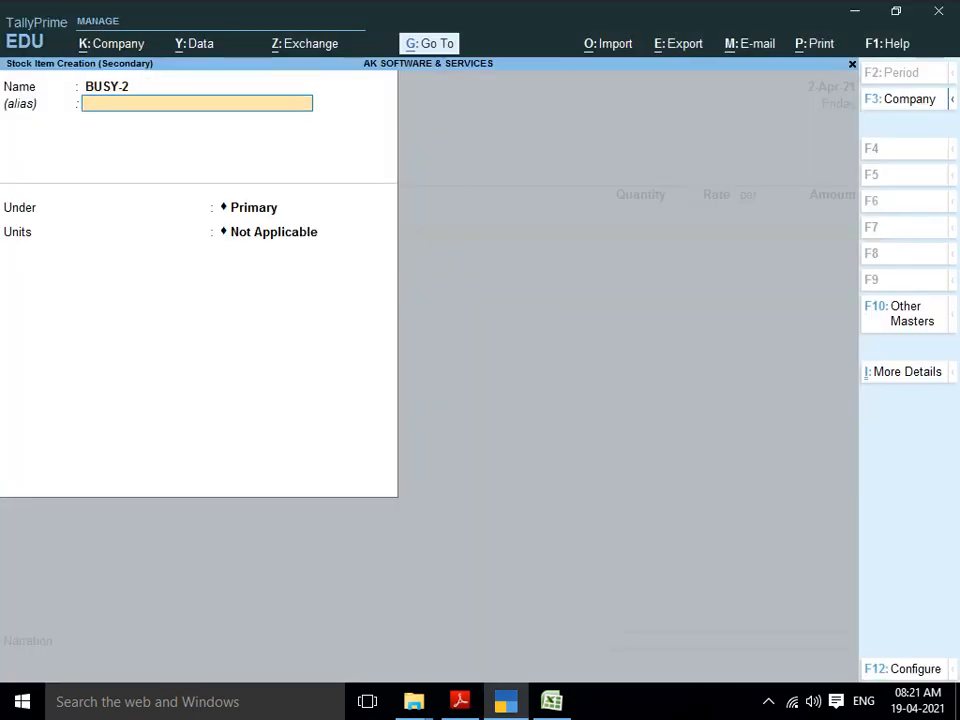
key("Return")
key("Down")
key("Return")
key("Down")
key("Return")
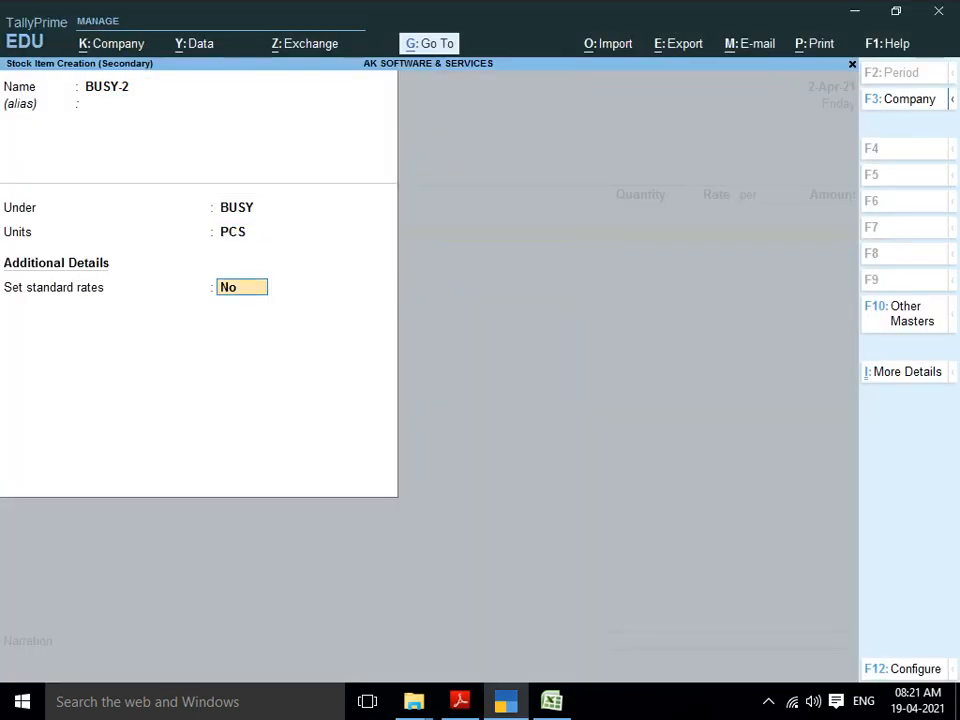
type("y")
key("Return")
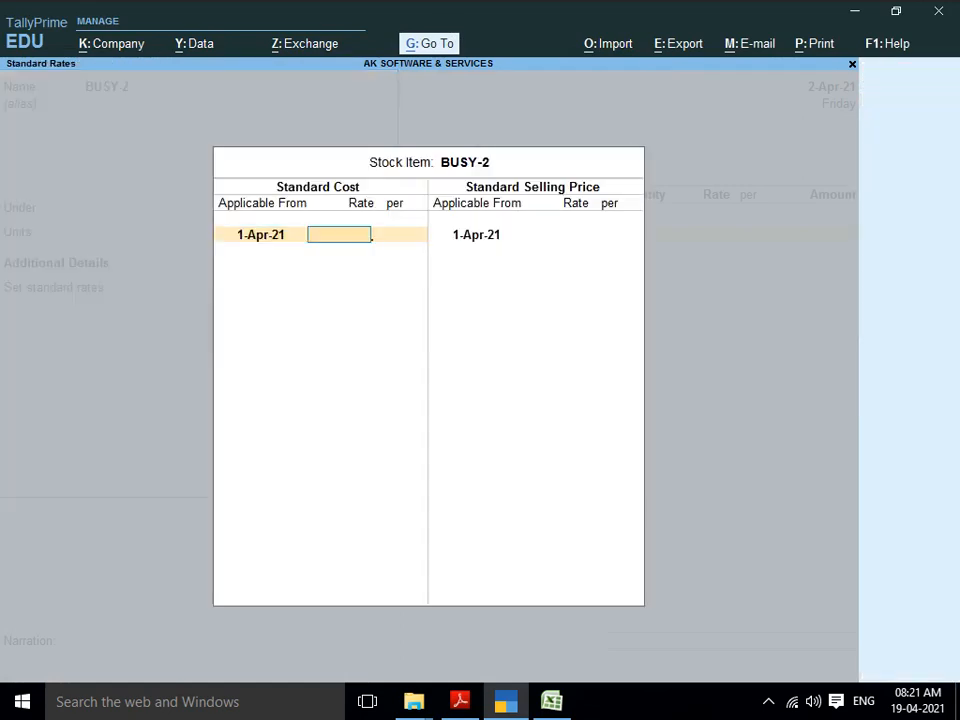
type("40")
key("Return")
key("Return")
type("50")
key("Return")
key("Return")
key("Return")
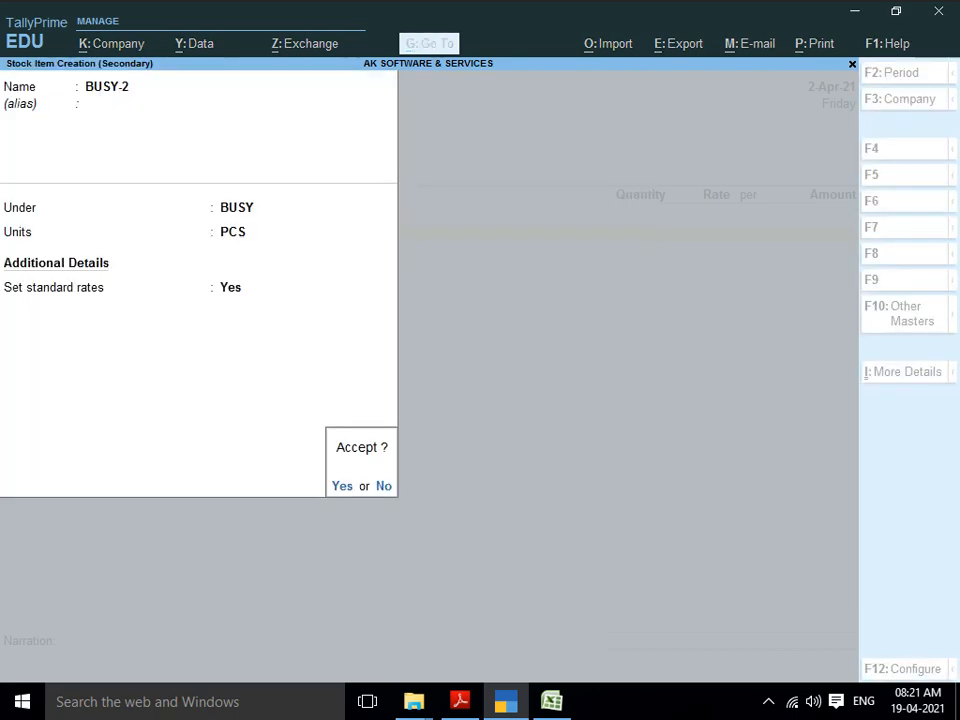
key("Return")
Step: Enter quantity 160 for BUSY-2 on the voucher, giving 6,400.00
key("Return")
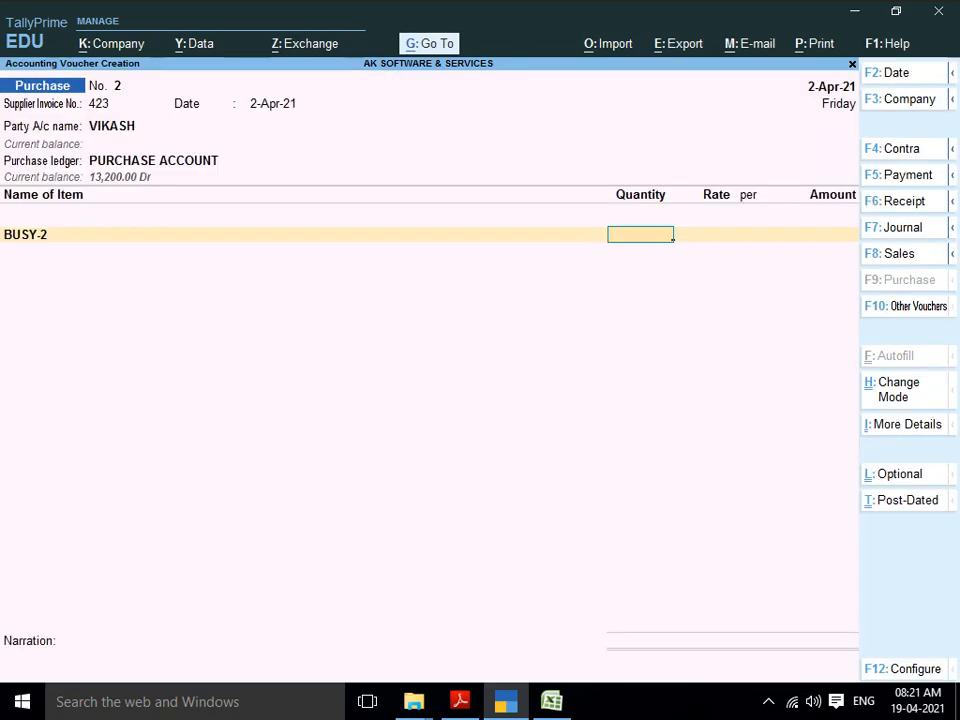
key("alt+Tab")
key("alt+Tab")
type("160")
key("Return")
key("Return")
key("Return")
key("Return")
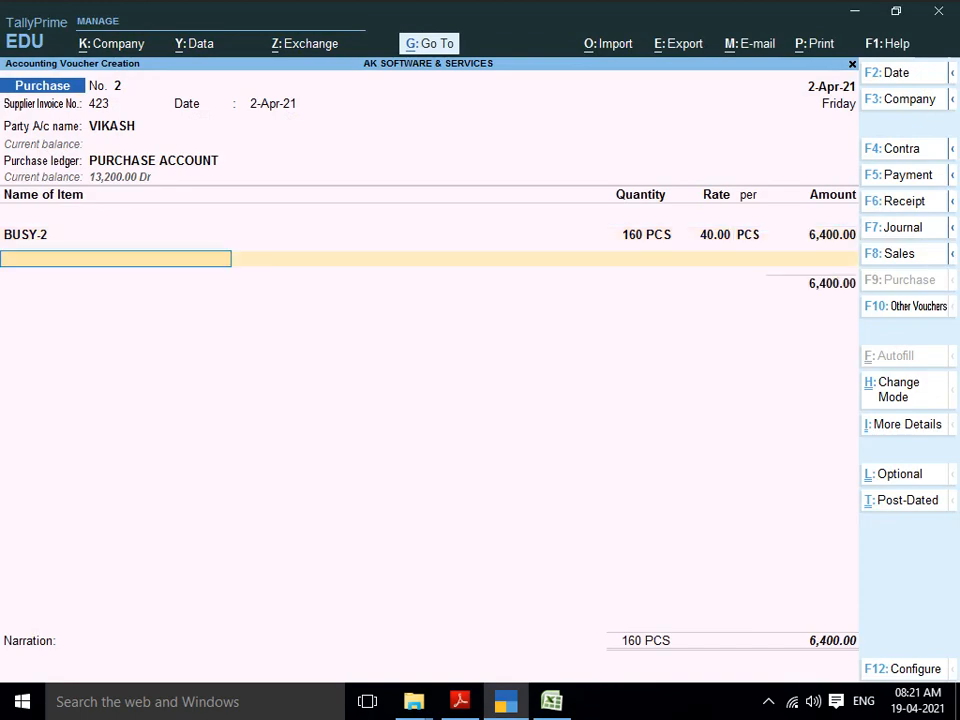
key("alt+c")
key("alt+Tab")
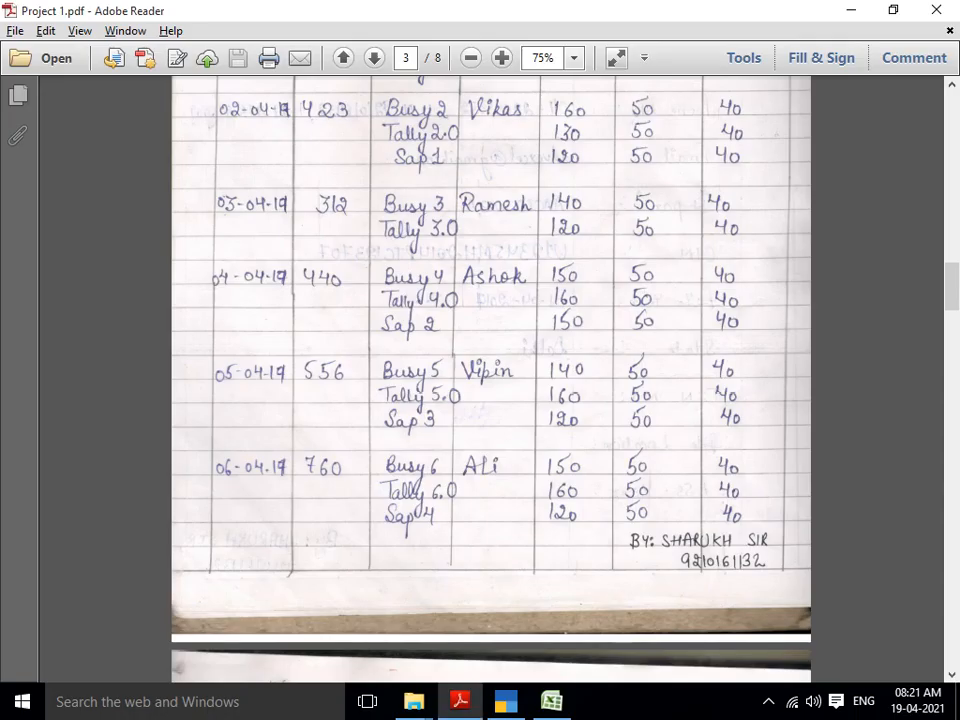
Step: Create stock item TALLY-2 under TALLY with standard rates 40 and 50
key("alt+Tab")
type("TALLY")
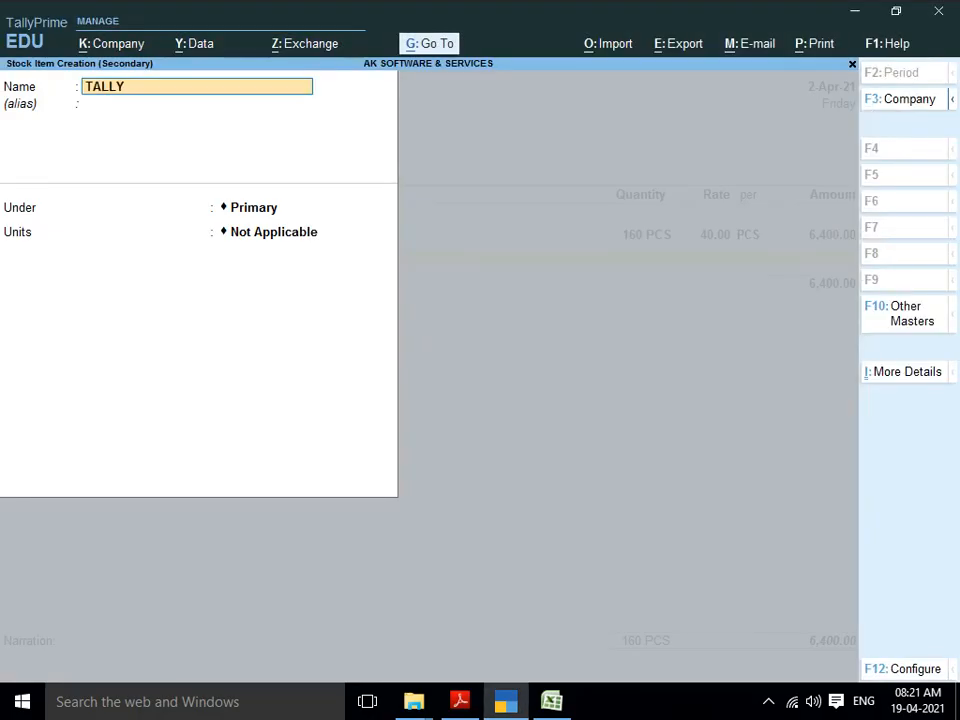
type("-2")
key("Return")
key("Return")
key("Return")
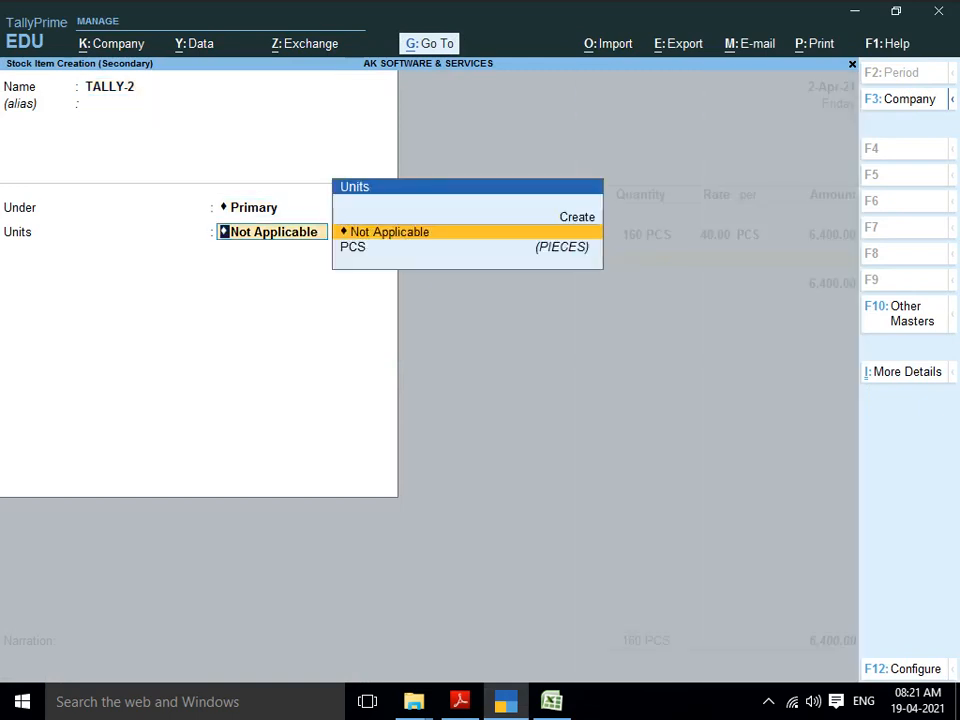
key("BackSpace")
key("Down")
key("Down")
key("Return")
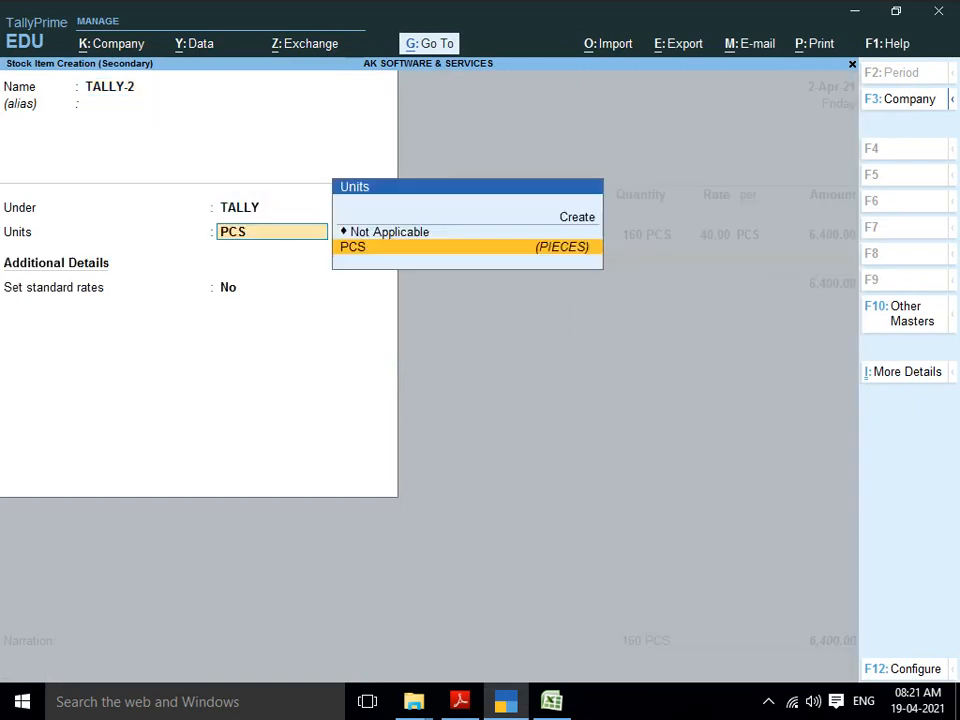
key("Return")
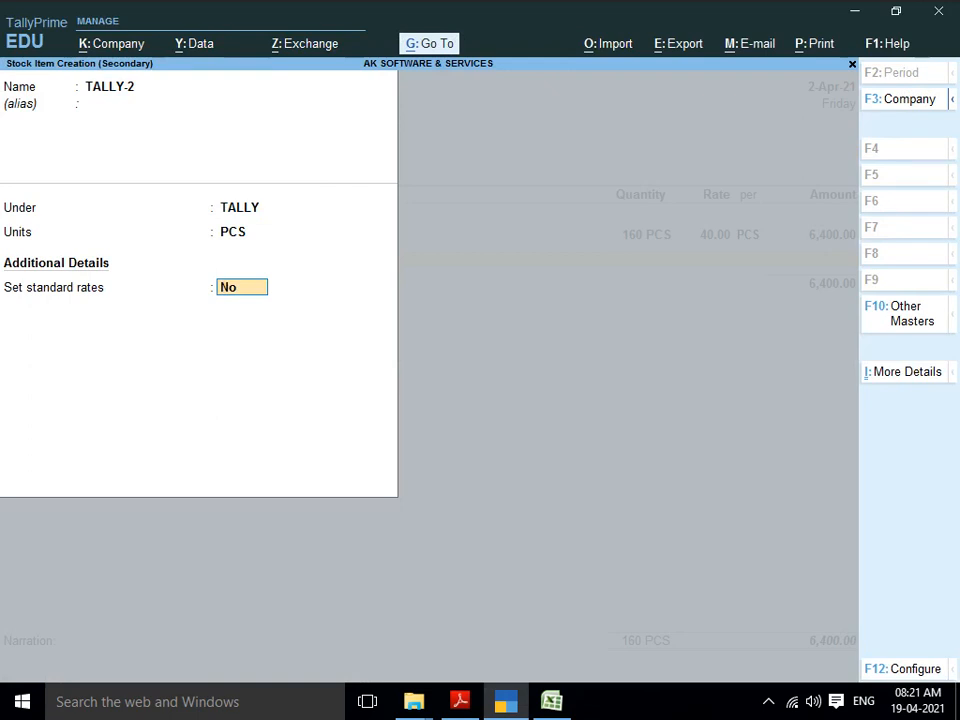
key("y")
key("Return")
type("40")
key("Return")
key("Return")
key("Return")
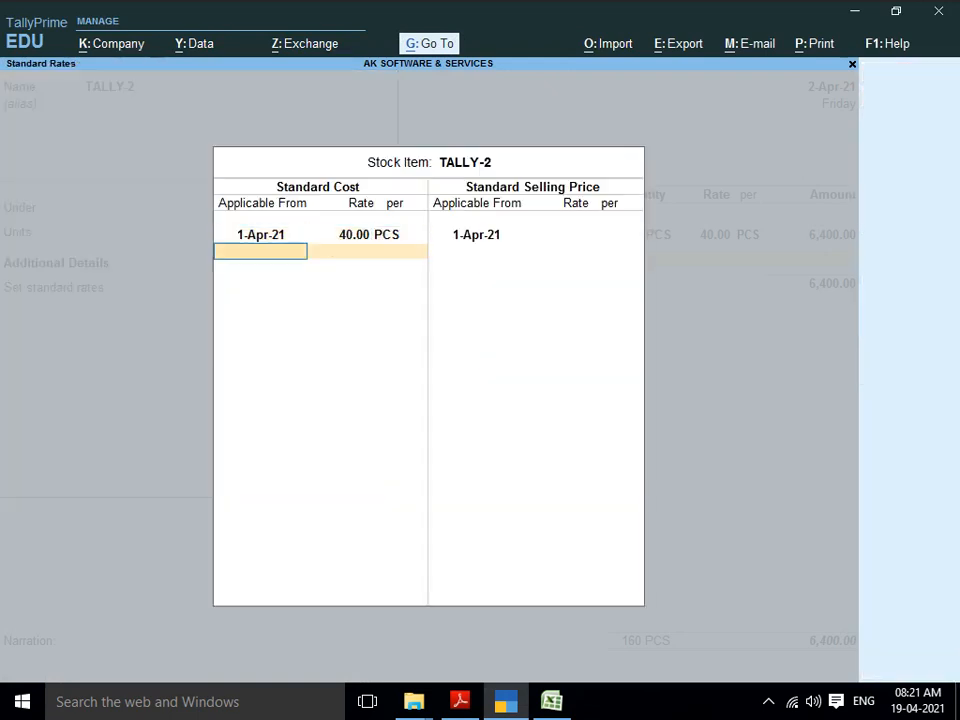
type("50")
key("Return")
key("Return")
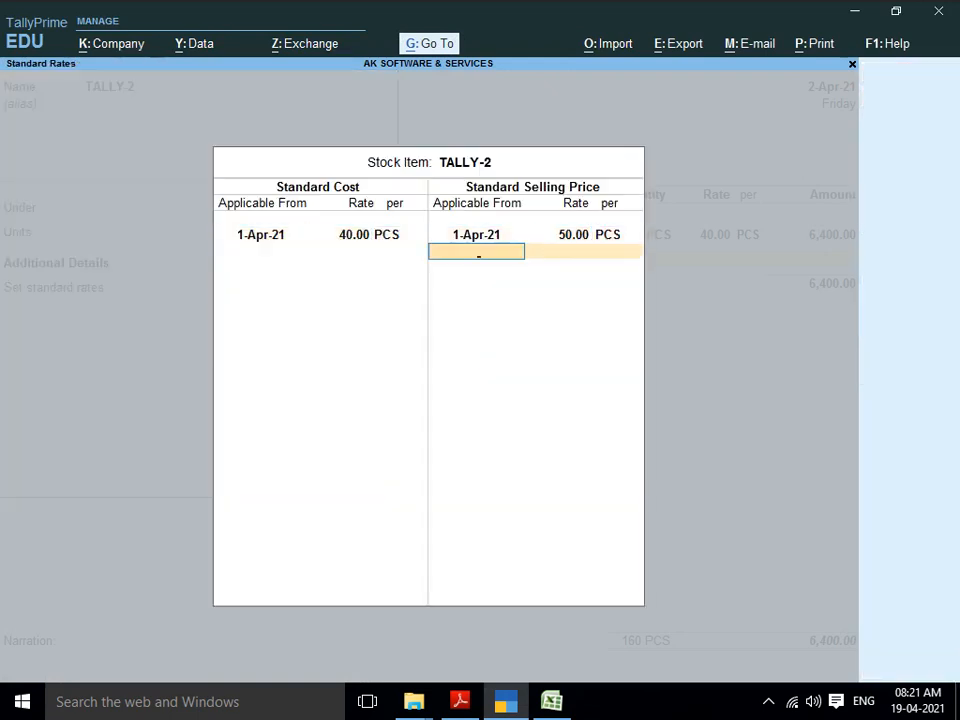
key("Return")
key("y")
key("Return")
Step: Enter quantity 130 for TALLY-2 at 40.00, giving 5,200.00
key("alt+Tab")
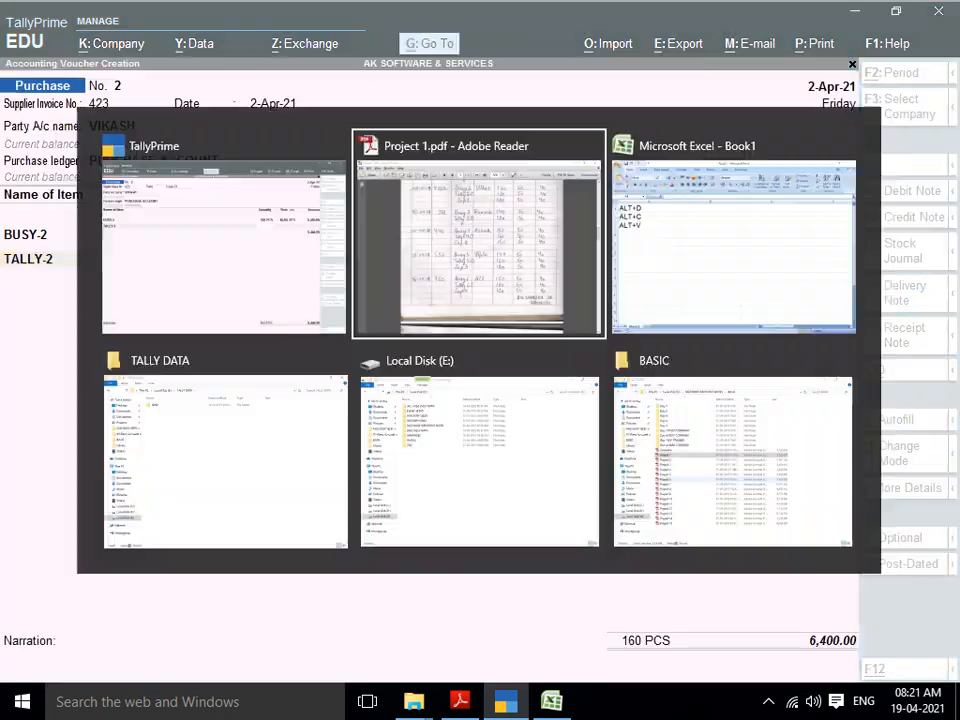
key("alt+Tab")
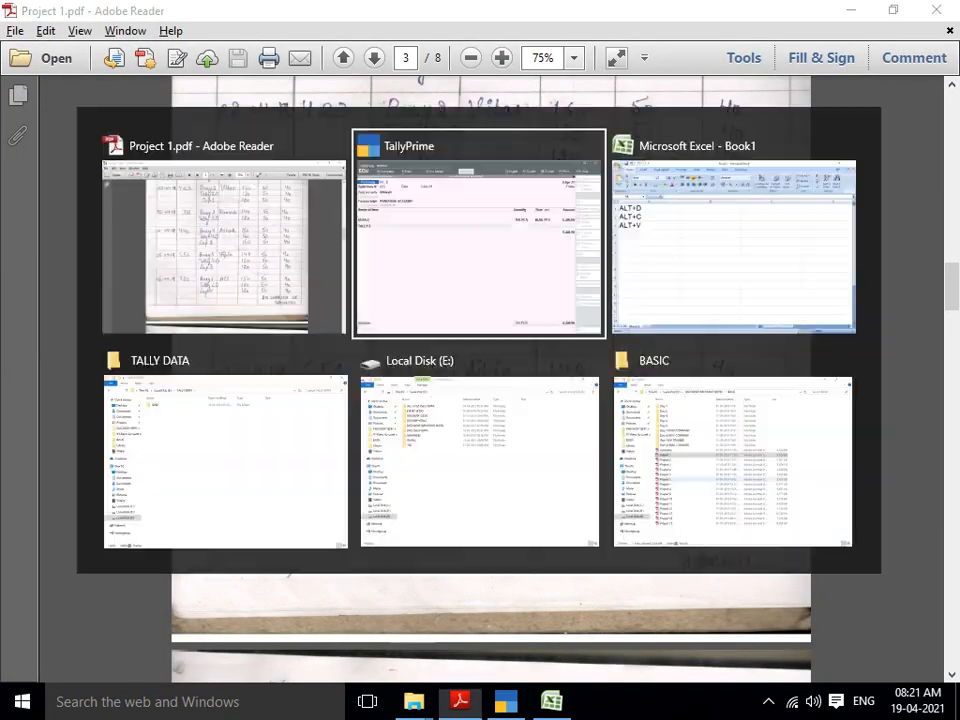
type("130")
key("Return")
key("Return")
key("Return")
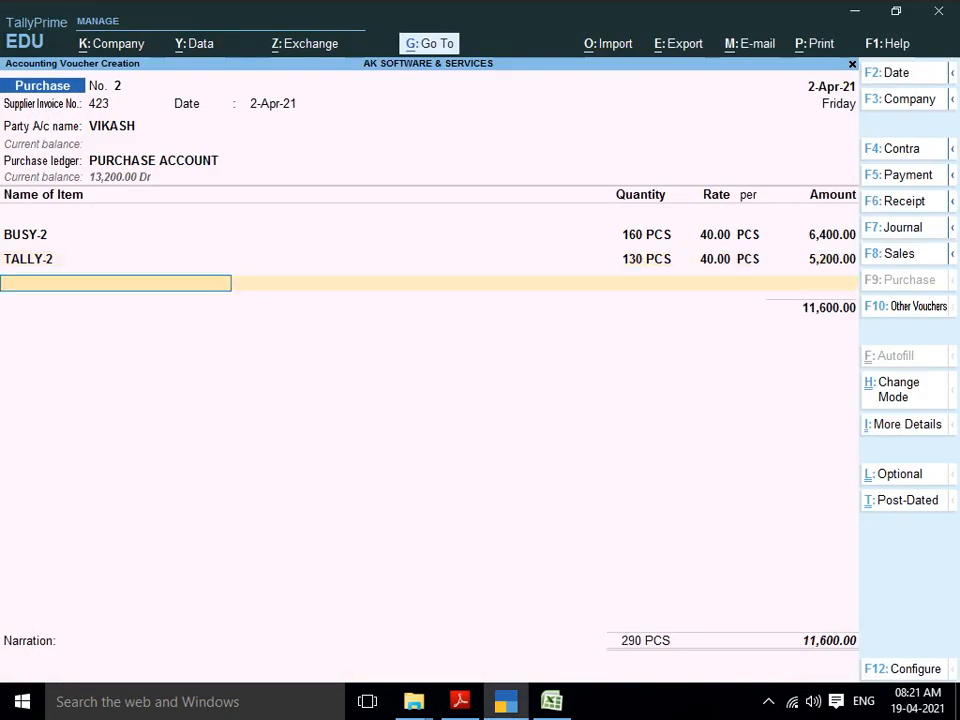
key("alt+c")
key("alt+Tab")
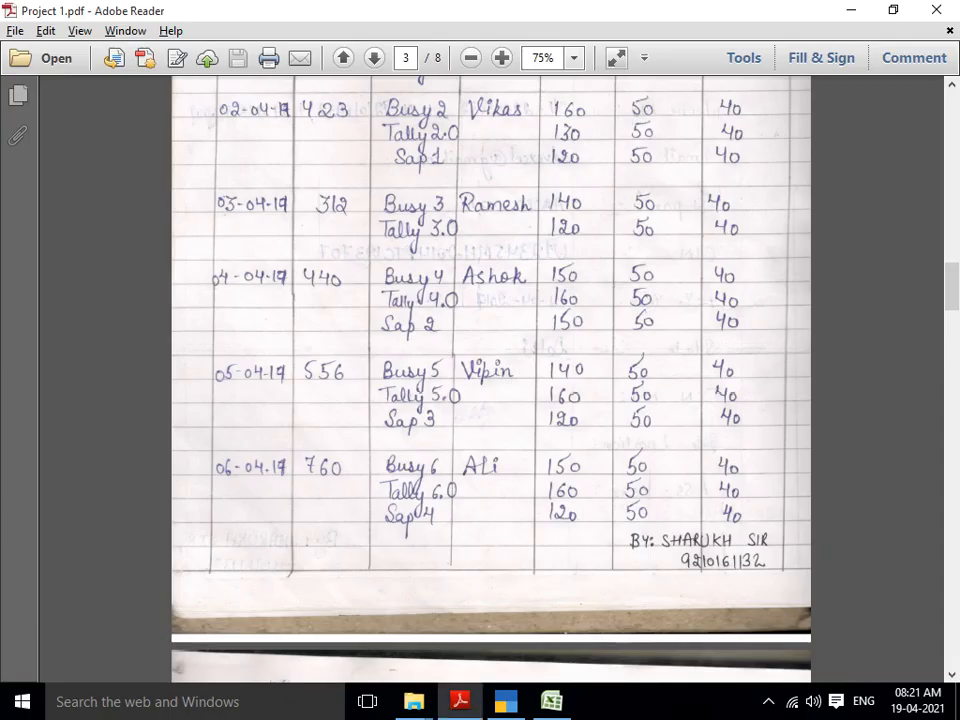
Step: Name the item SAP-1, create stock group SAP for it, and choose PCS units
key("alt+Tab")
type("SAP")
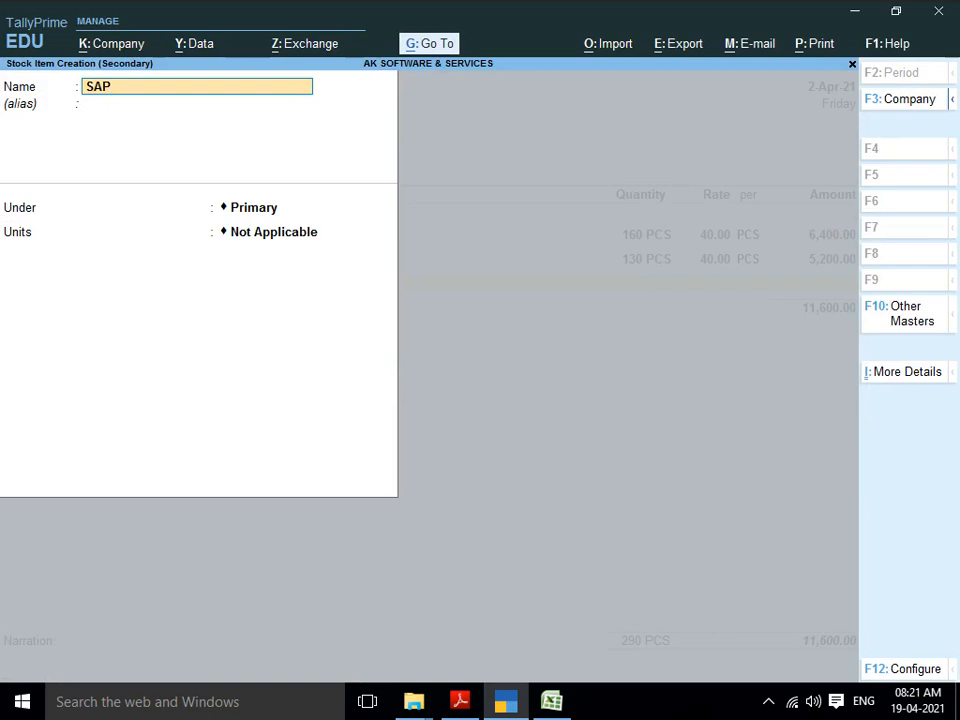
type("-1")
key("Return")
key("Return")
key("Return")
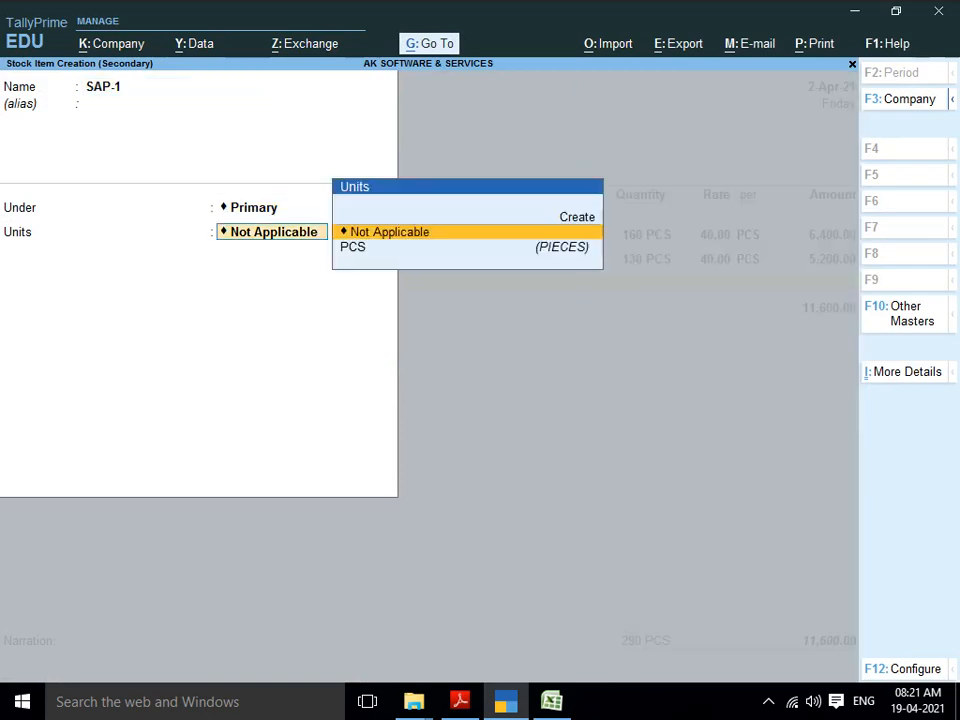
key("BackSpace")
type("T")
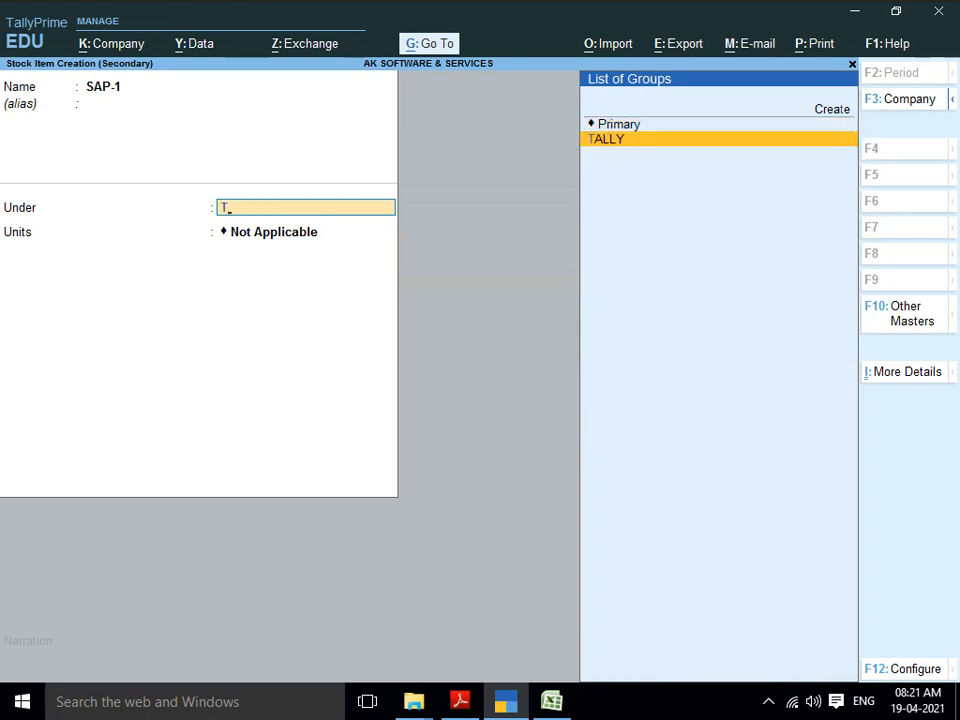
key("alt+c")
type("SAP")
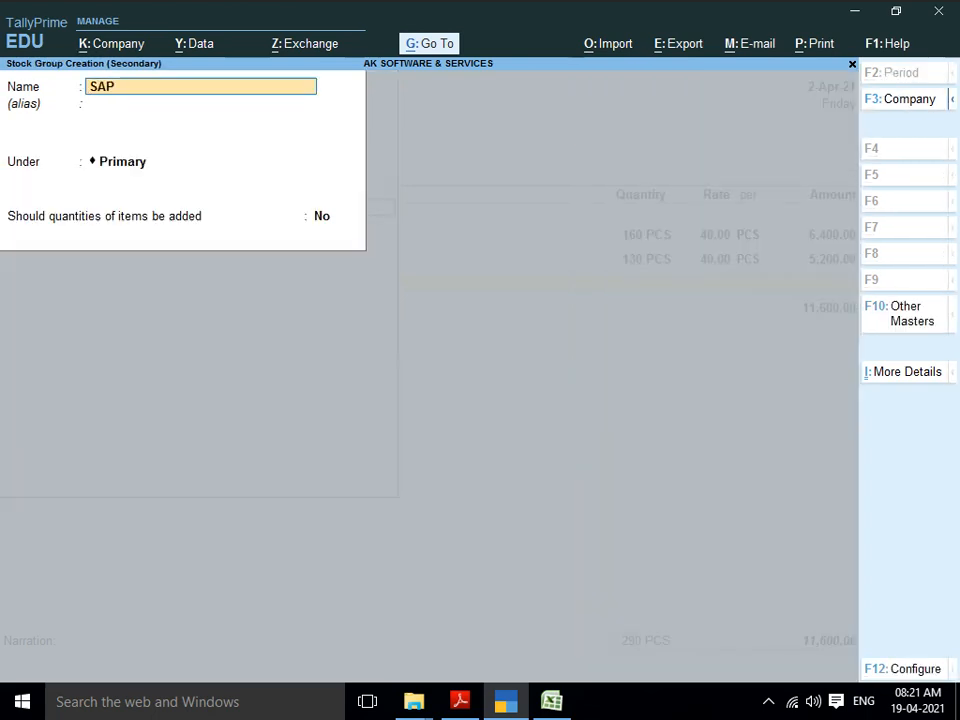
key("Return")
key("Return")
key("Return")
key("Return")
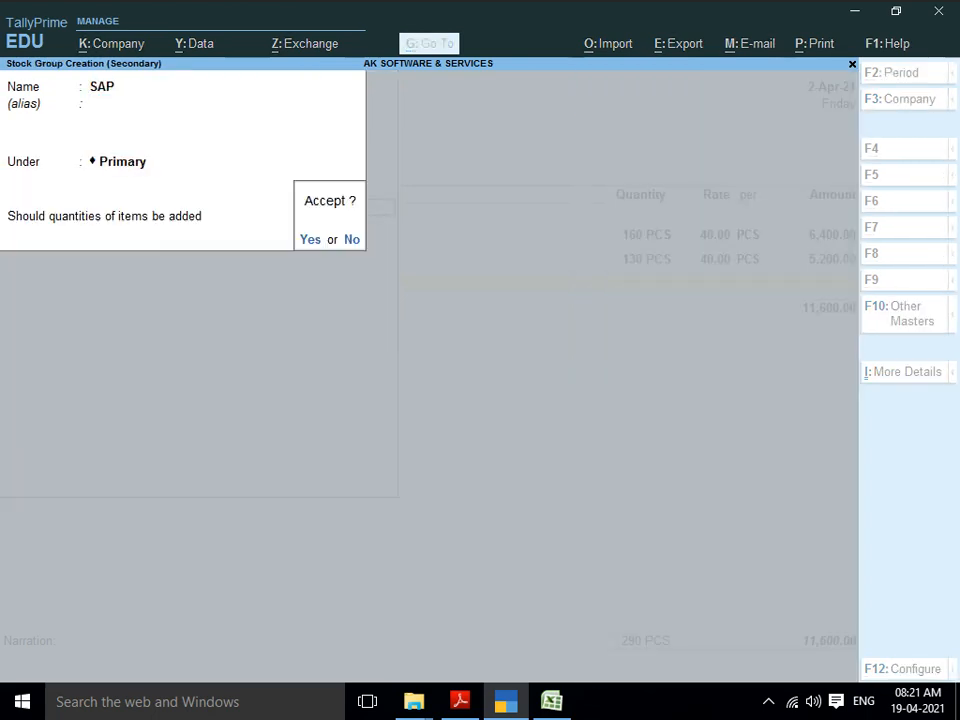
key("Return")
key("Down")
Step: Set SAP-1's standard cost to 40 and selling price to 50, and save it
key("Return")
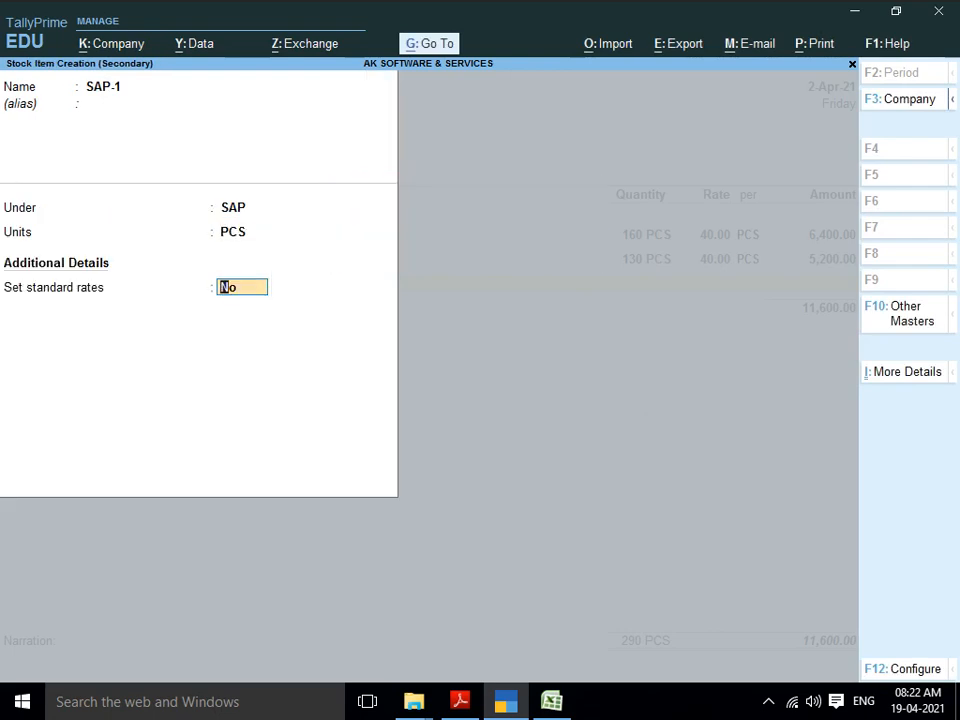
type("y")
key("Return")
key("Return")
type("40")
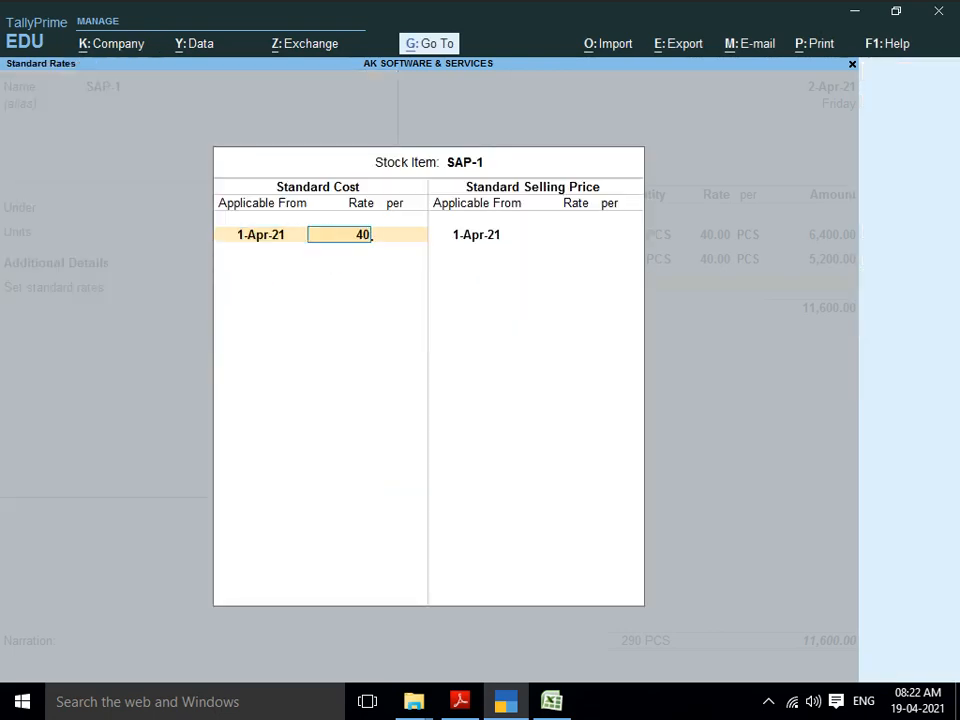
key("Return")
key("Return")
key("Return")
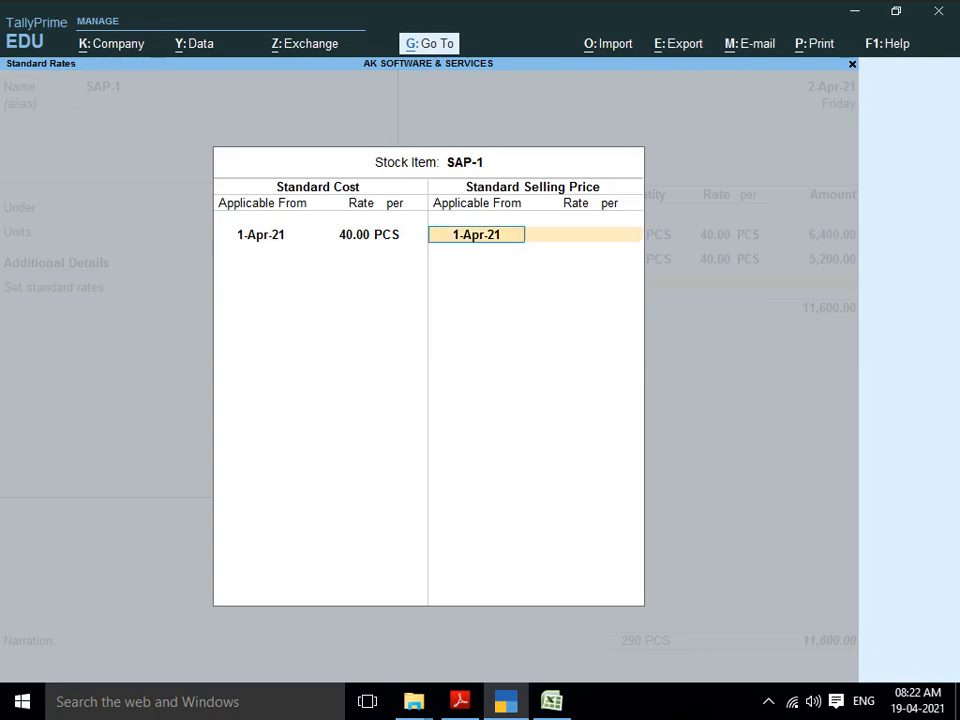
key("Return")
type("50")
key("Return")
key("Return")
key("Return")
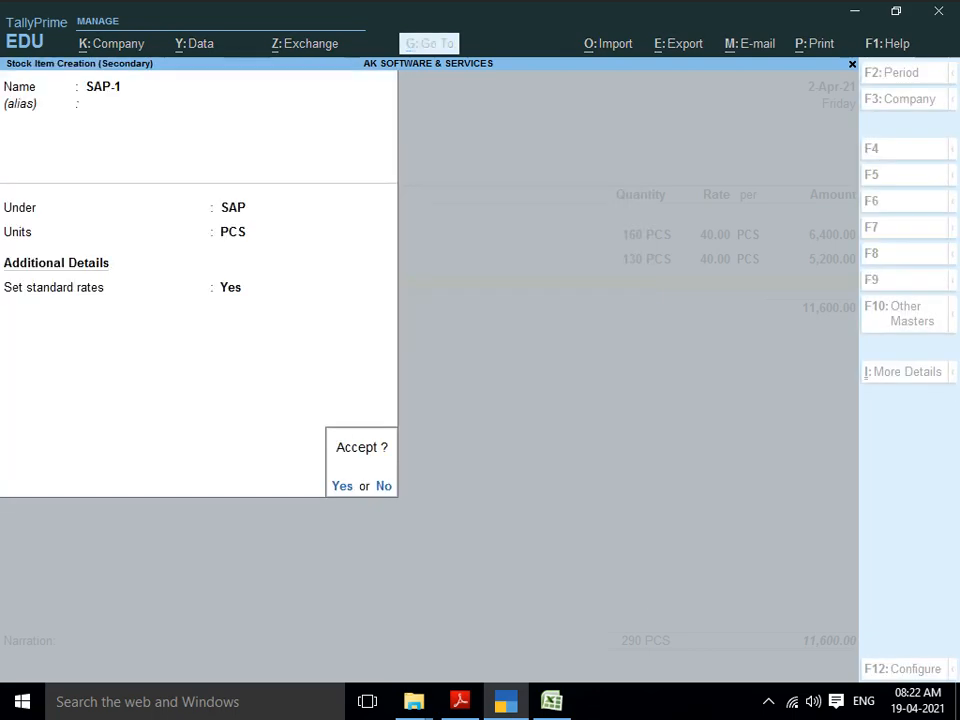
key("Return")
key("Return")
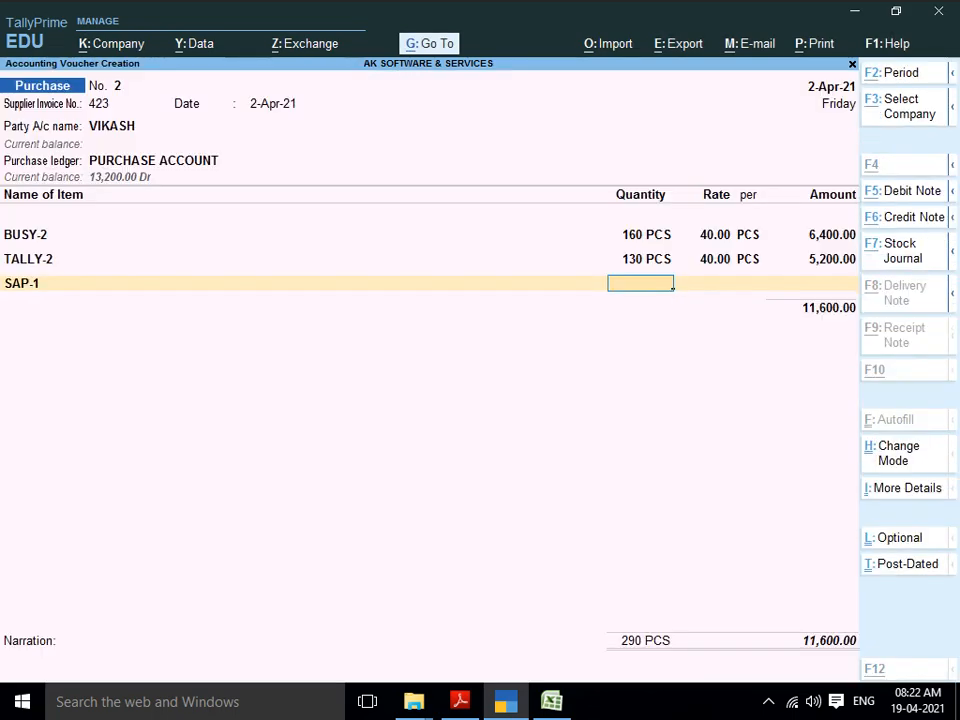
Step: Enter 120 PCS of SAP-1 at 40.00 and finish the voucher at 16,400.00
key("alt+Tab")
key("alt+Tab")
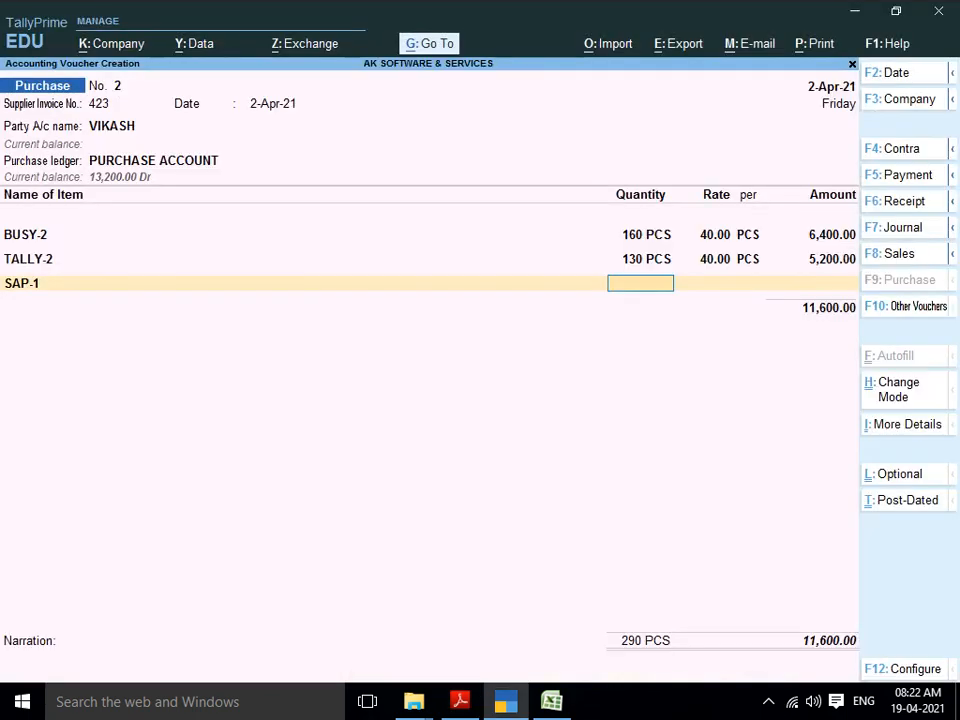
type("120")
key("Return")
key("Return")
key("Return")
key("Return")
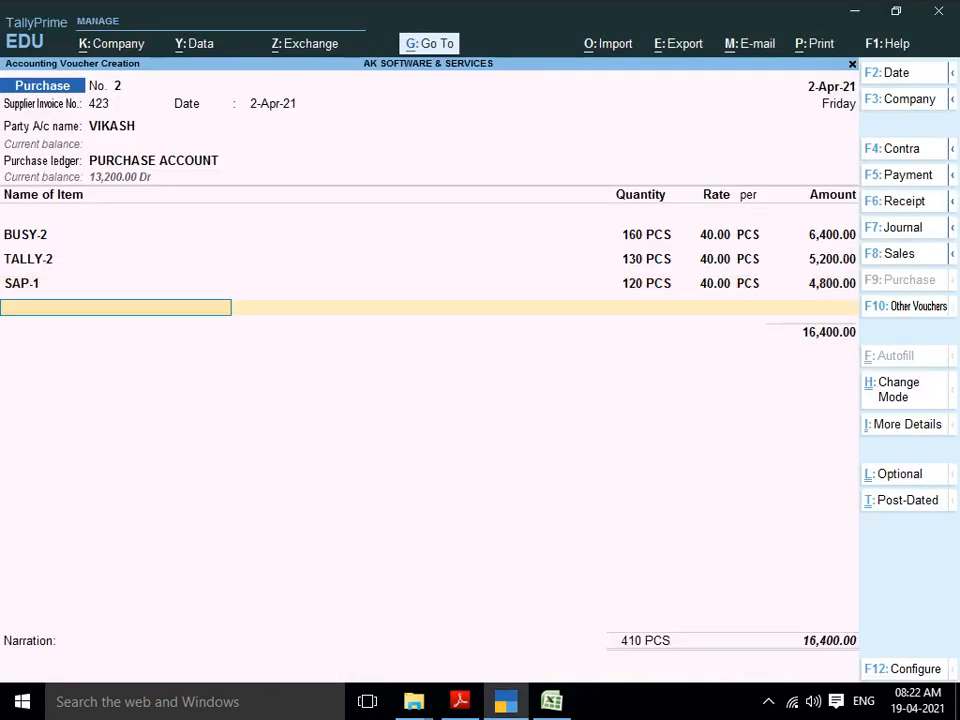
key("Return")
key("Return")
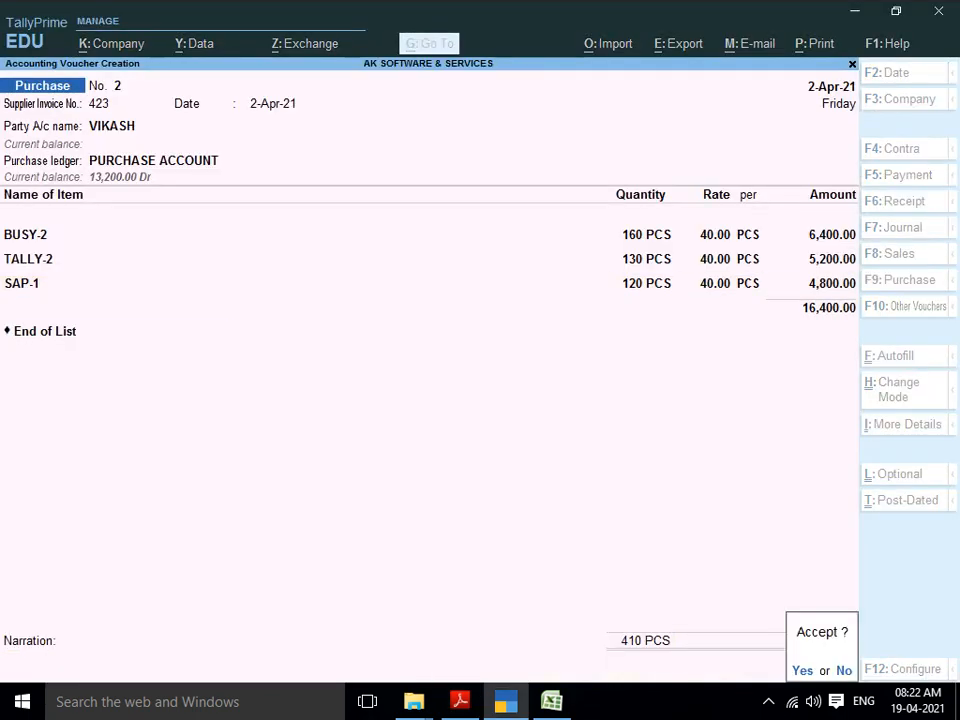
key("Return")
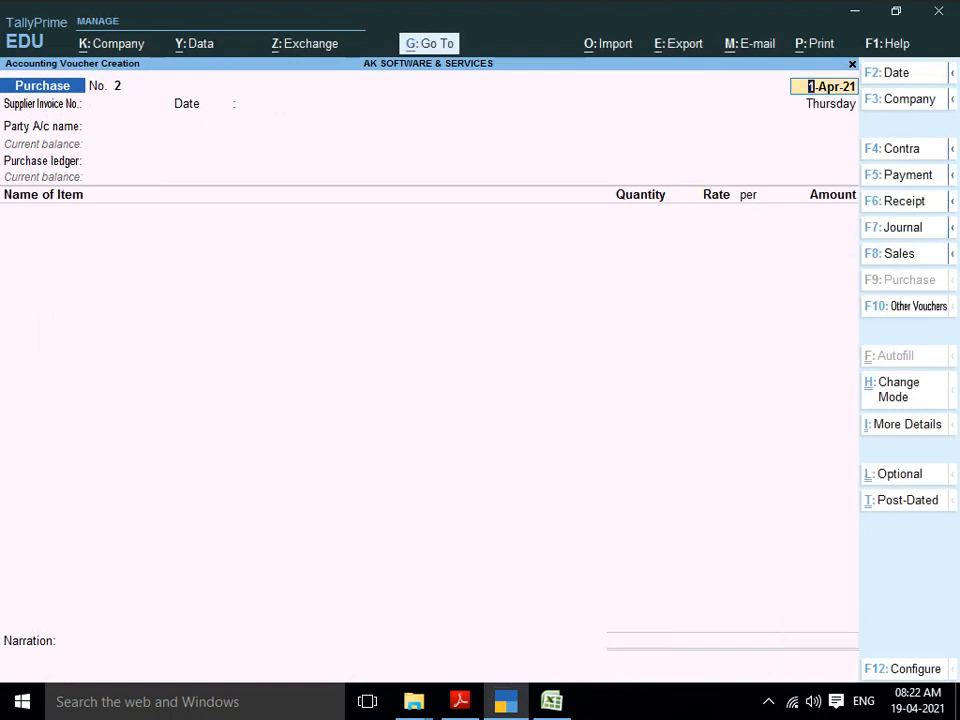
Step: Begin entering date 3 on the fresh purchase voucher
type("3")
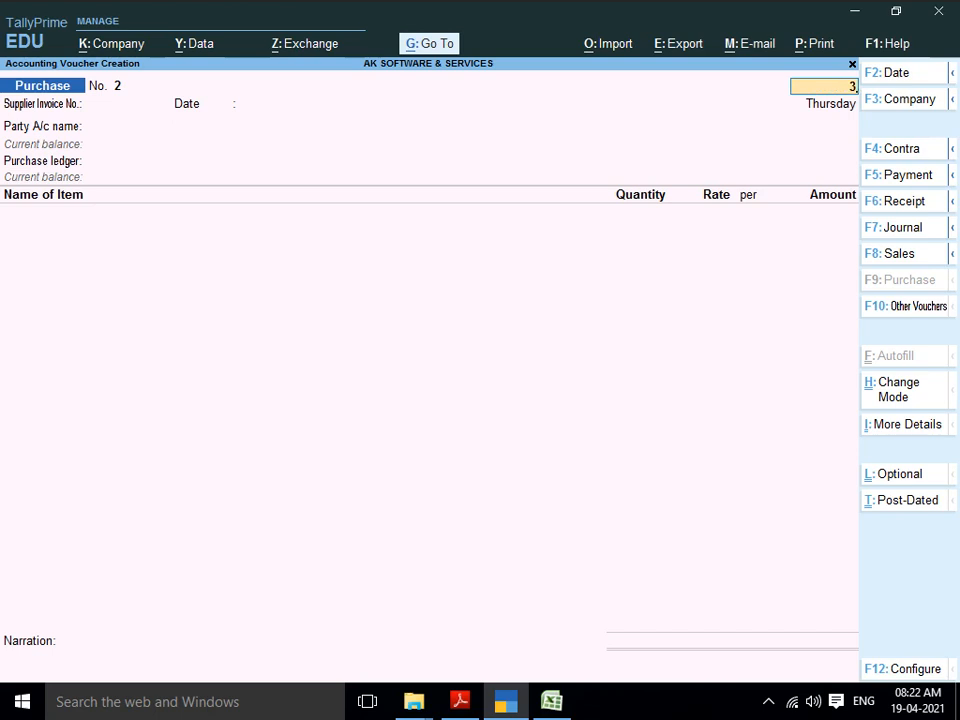
Step: Correct the purchase voucher date to 1-Apr-21
key("BackSpace")
type("1")
key("Return")
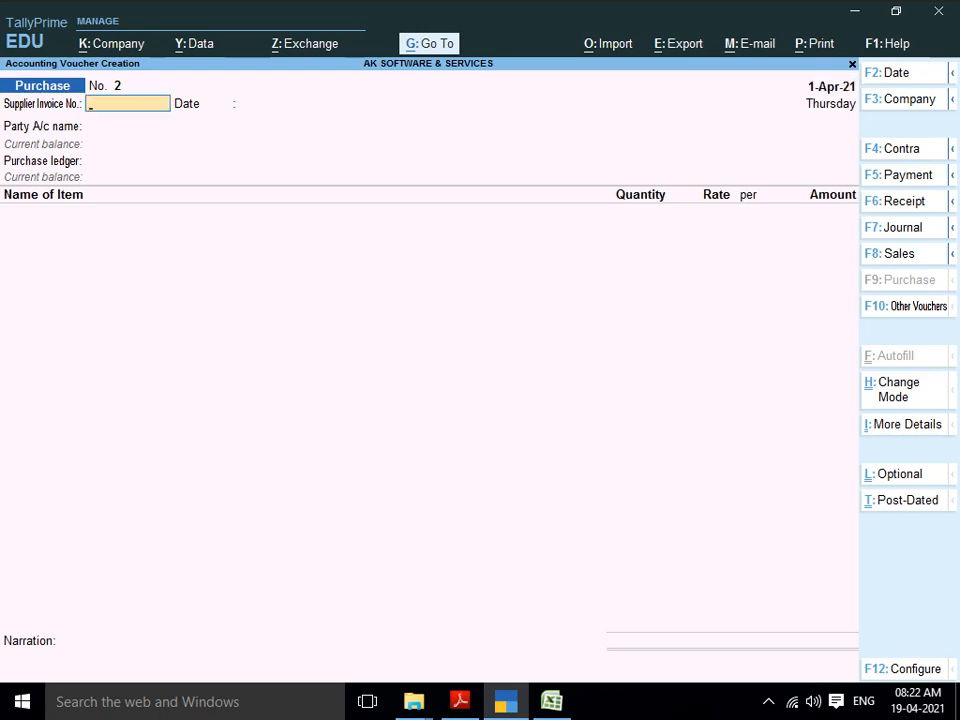
key("Return")
key("BackSpace")
Step: Check the project PDF and enter Supplier Invoice No. 312
key("alt+Tab")
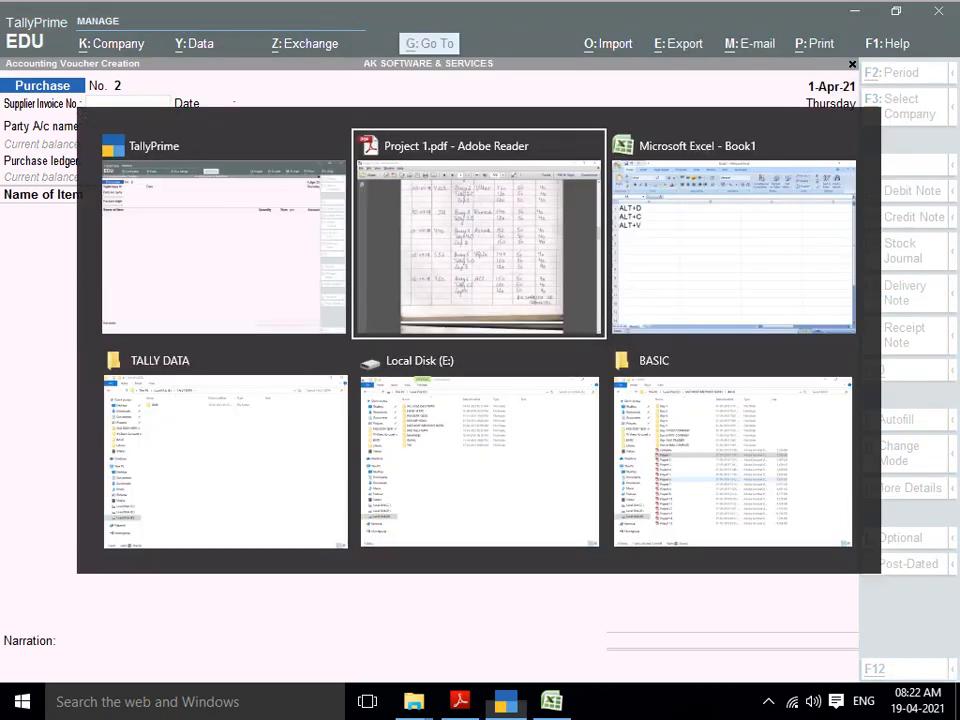
scroll(490, 380, "down", 3)
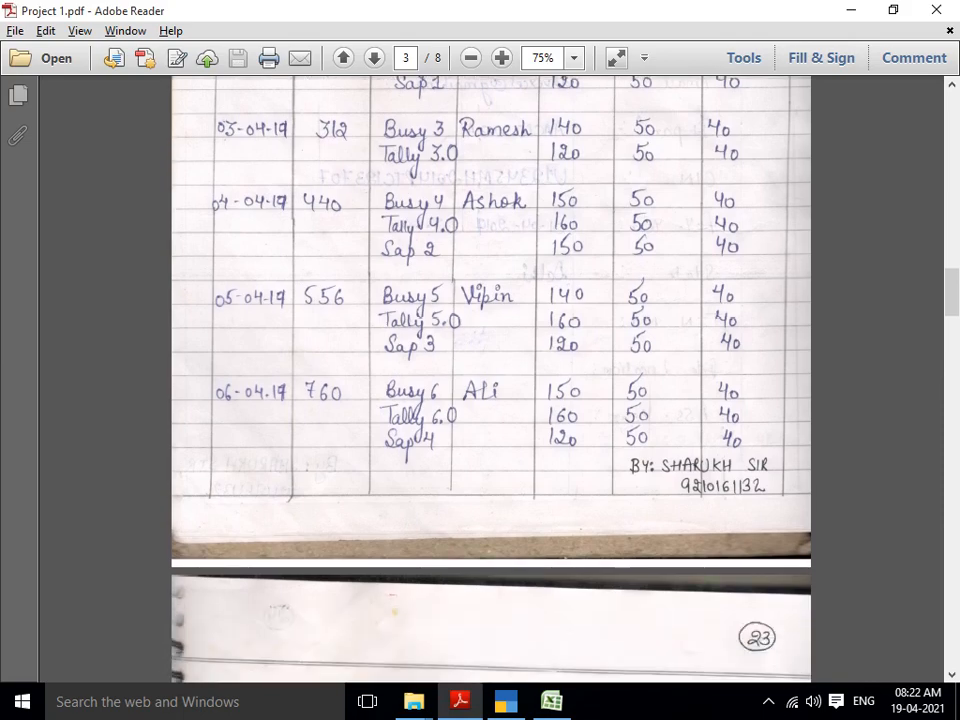
key("alt+Tab")
type("312")
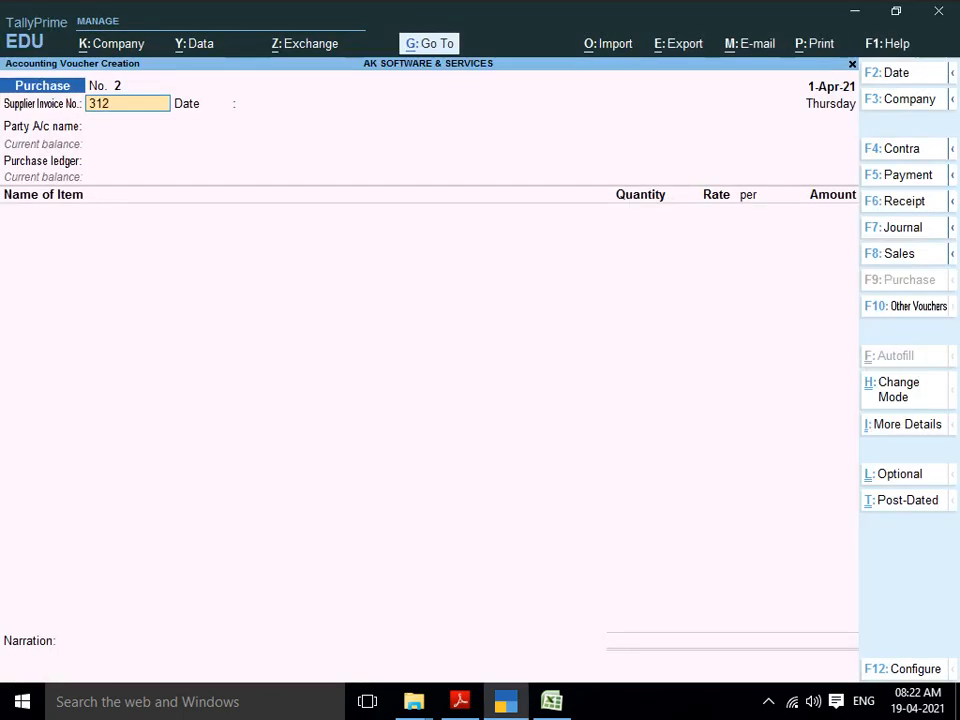
key("Return")
key("Return")
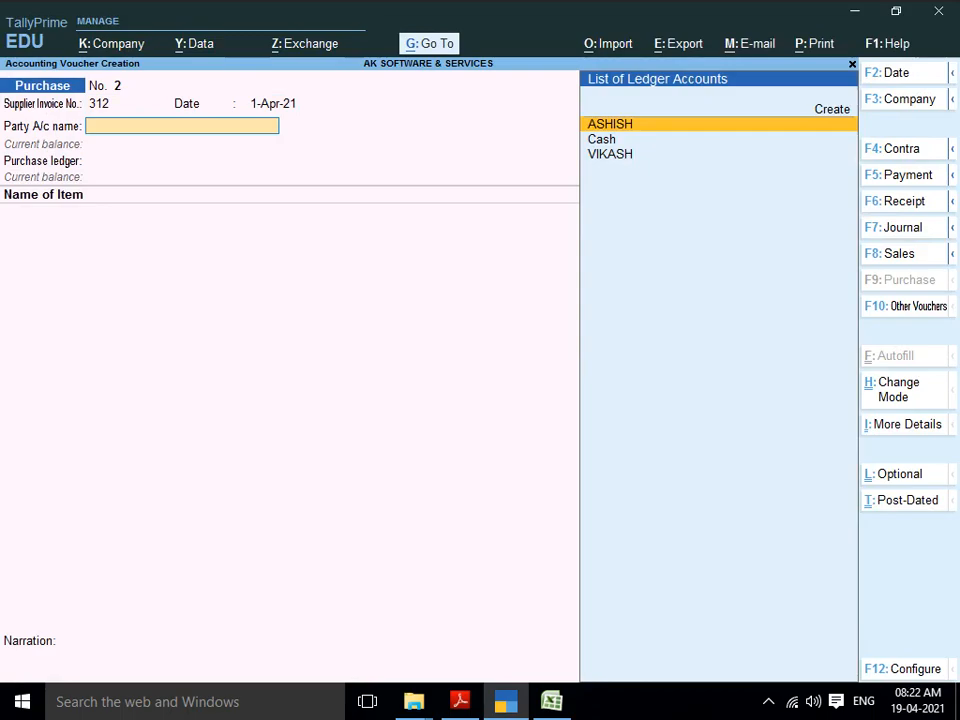
key("alt+c")
Step: Abandon the unfinished ledger creation and start Sales voucher No. 1 with F8
key("alt+Tab")
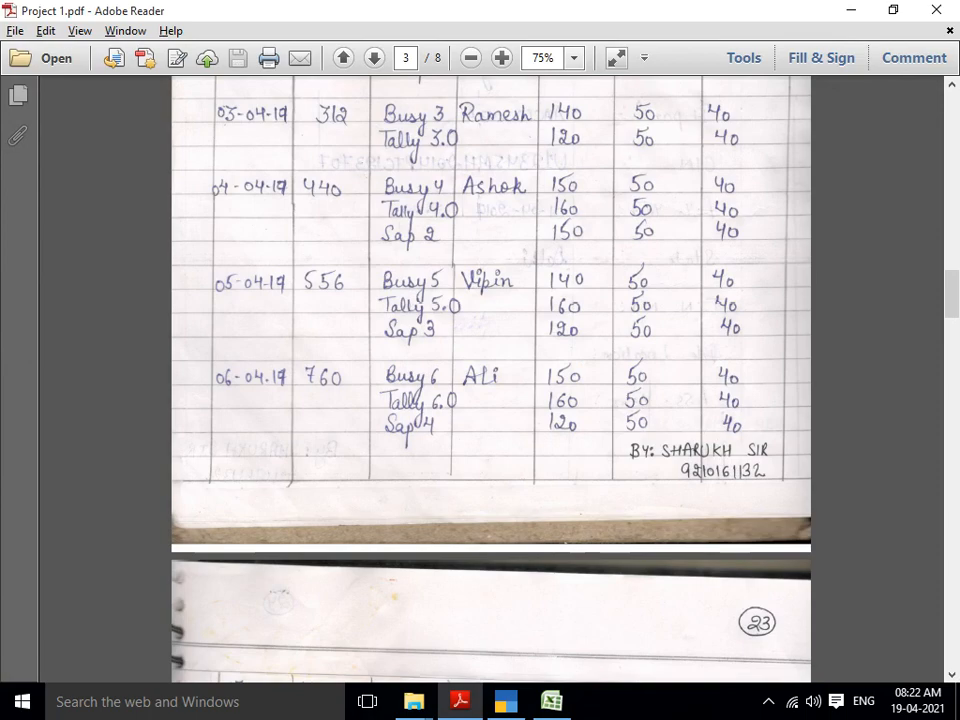
key("alt+Tab")
key("alt+Tab")
key("alt+Tab")
key("Escape")
key("Return")
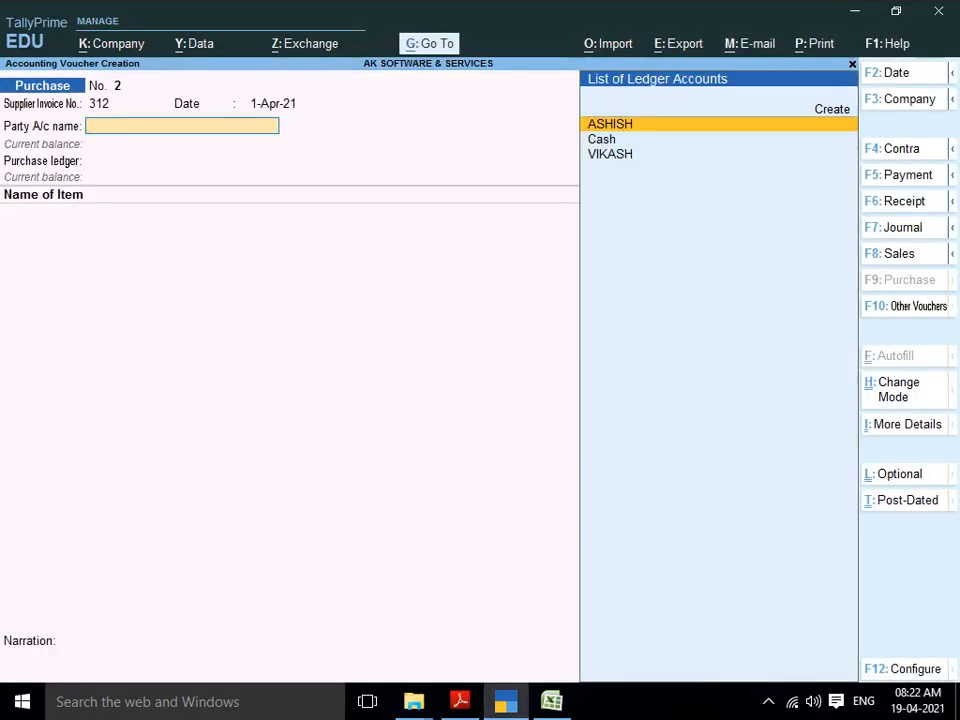
key("F8")
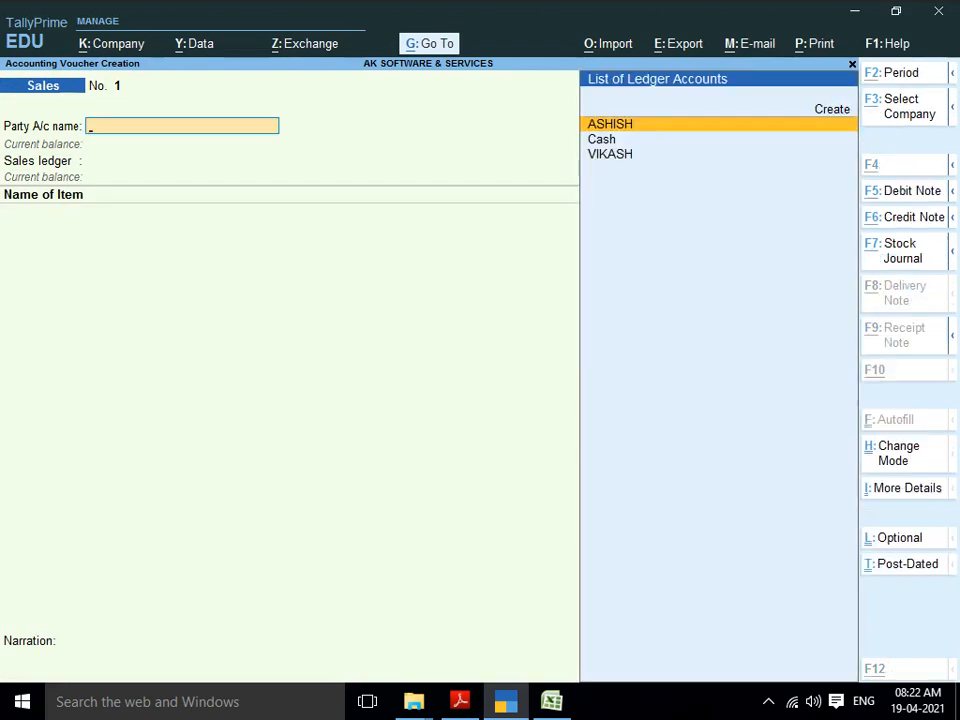
Step: Create party ledger AVS GARMENTS under Sundry Debtors, state Delhi, up to the accept prompt
key("alt+c")
key("alt+Tab")
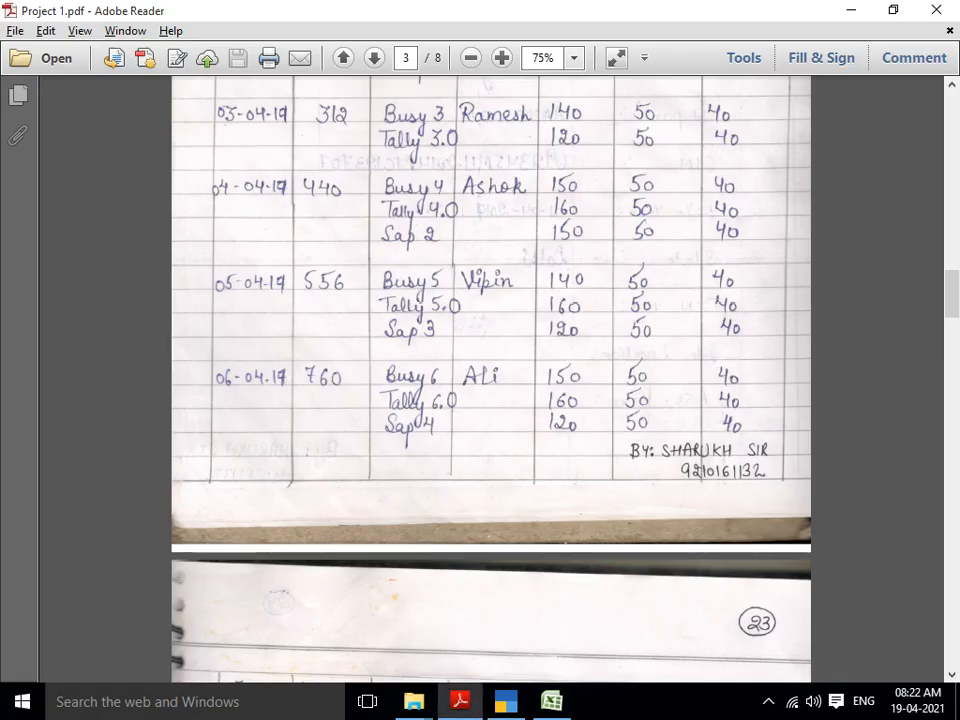
scroll(490, 380, "down", 8)
scroll(490, 380, "down", 10)
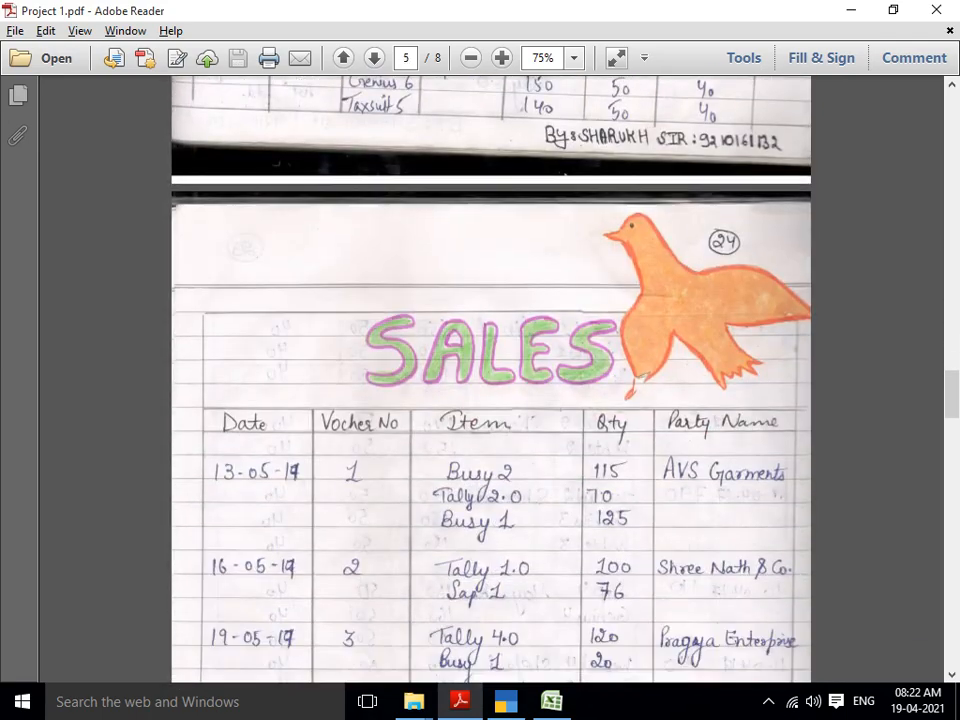
scroll(490, 380, "down", 2)
key("alt+Tab")
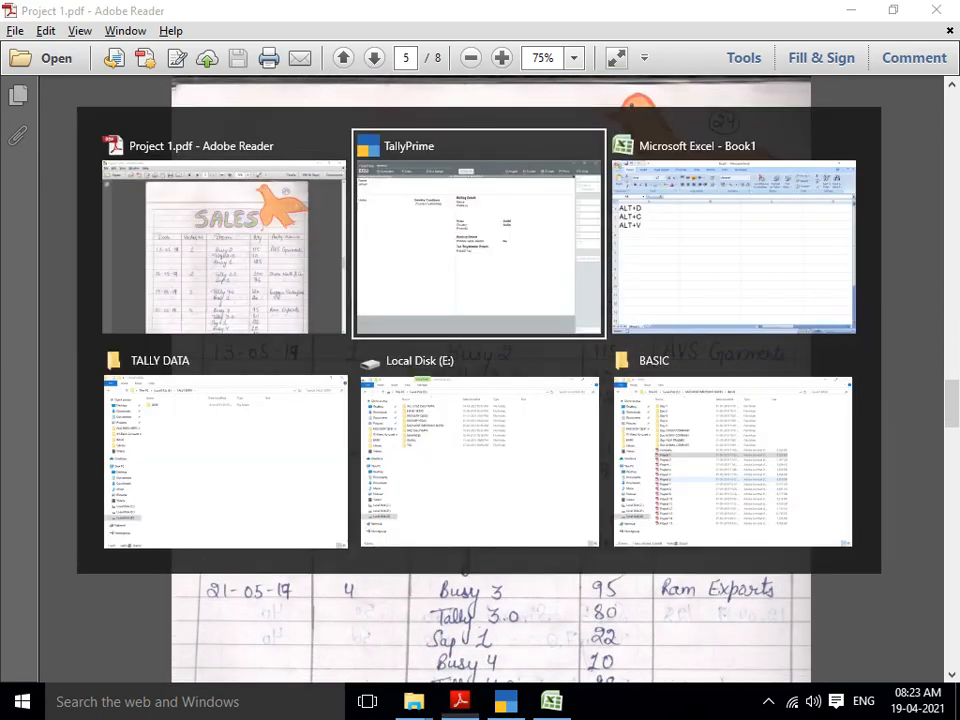
type("AVS")
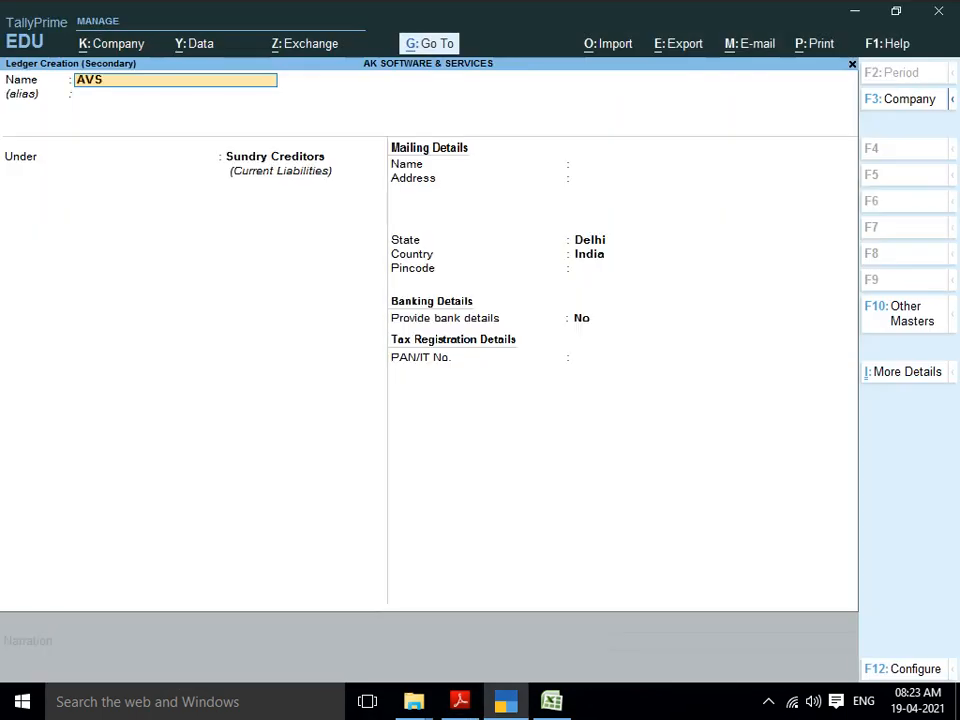
type(" GARMENTS")
key("Return")
key("Return")
type("SUN")
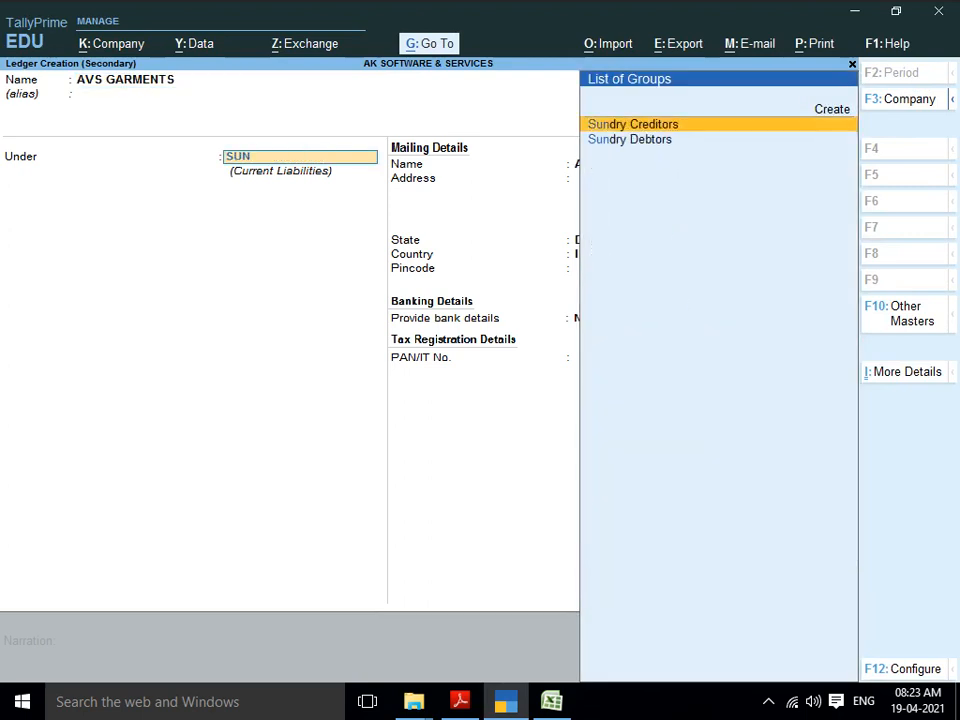
key("Down")
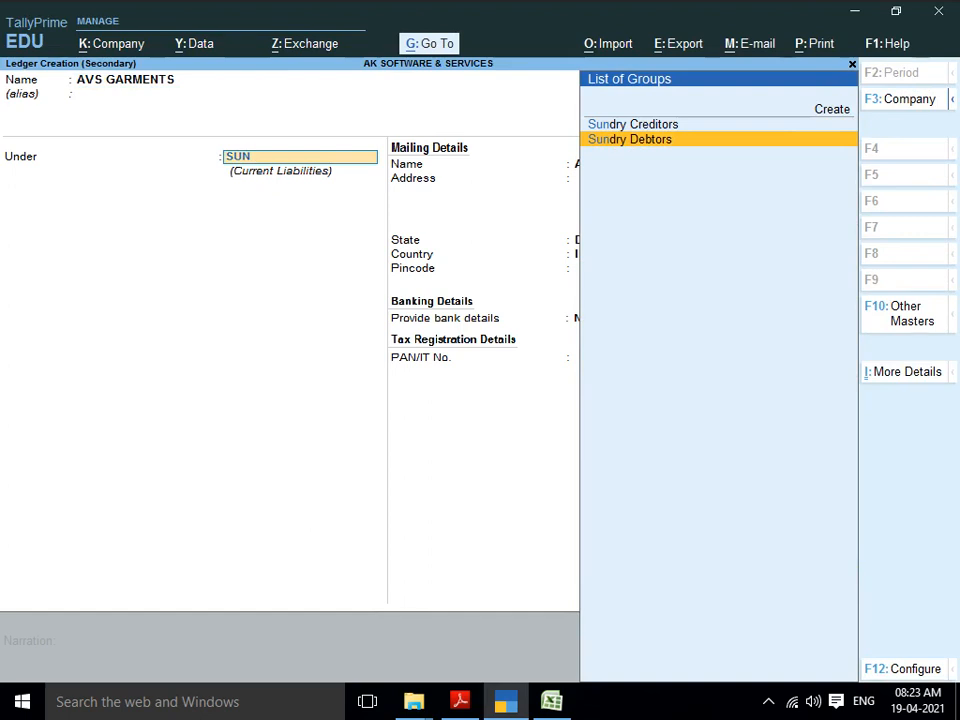
key("Return")
key("Return")
key("Return")
key("Return")
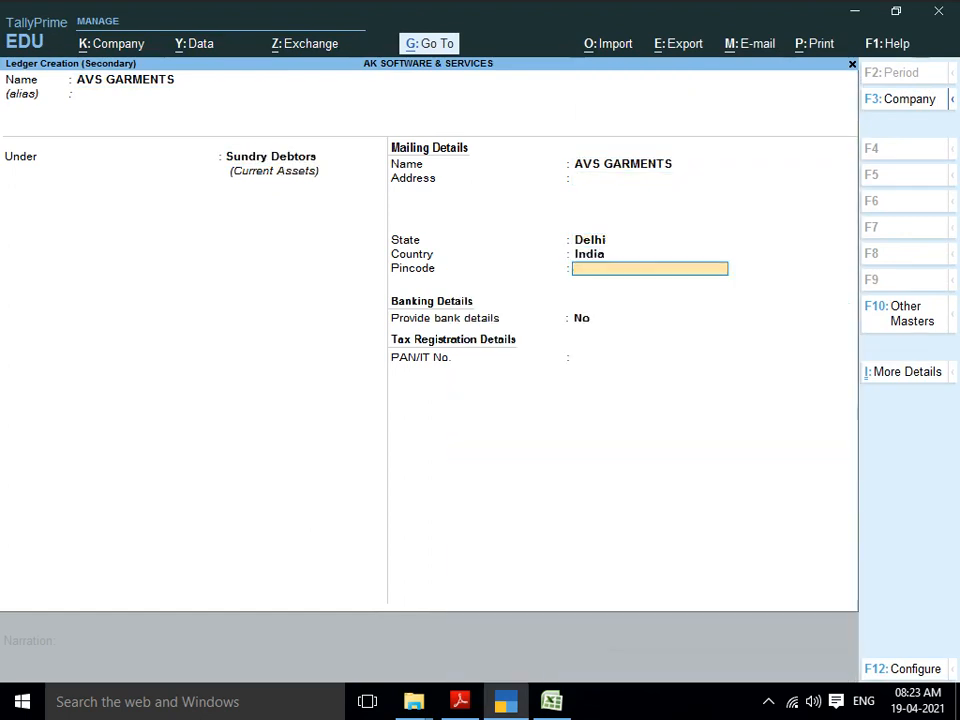
key("Return")
key("Return")
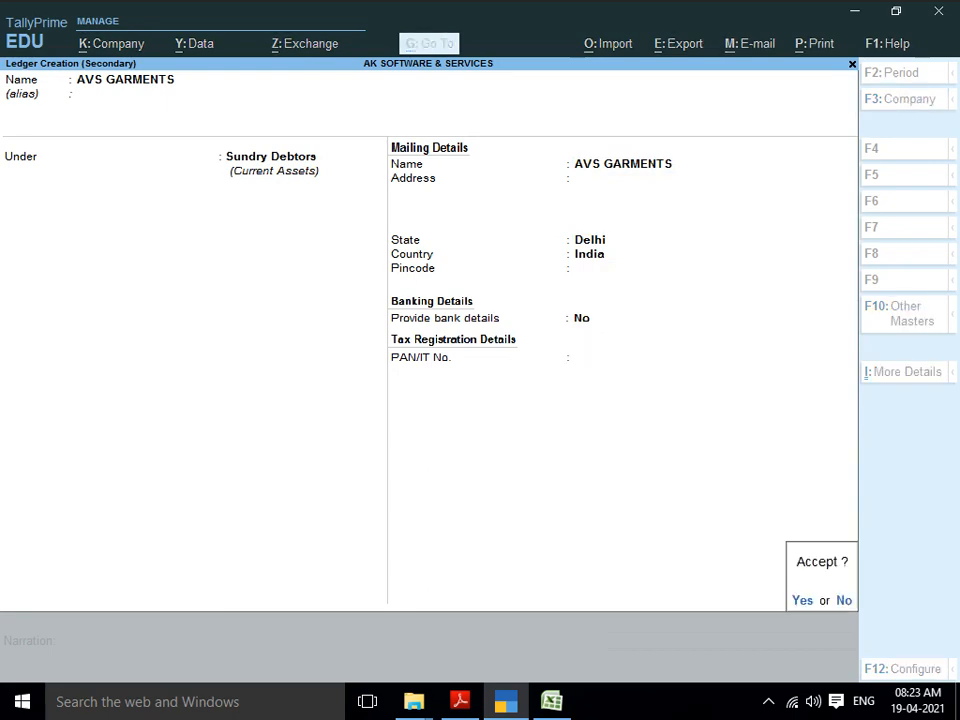
Step: Save the AVS GARMENTS ledger and skip the dispatch and party details
key("Return")
key("Return")
key("Return")
key("Return")
key("Return")
key("Return")
key("Return")
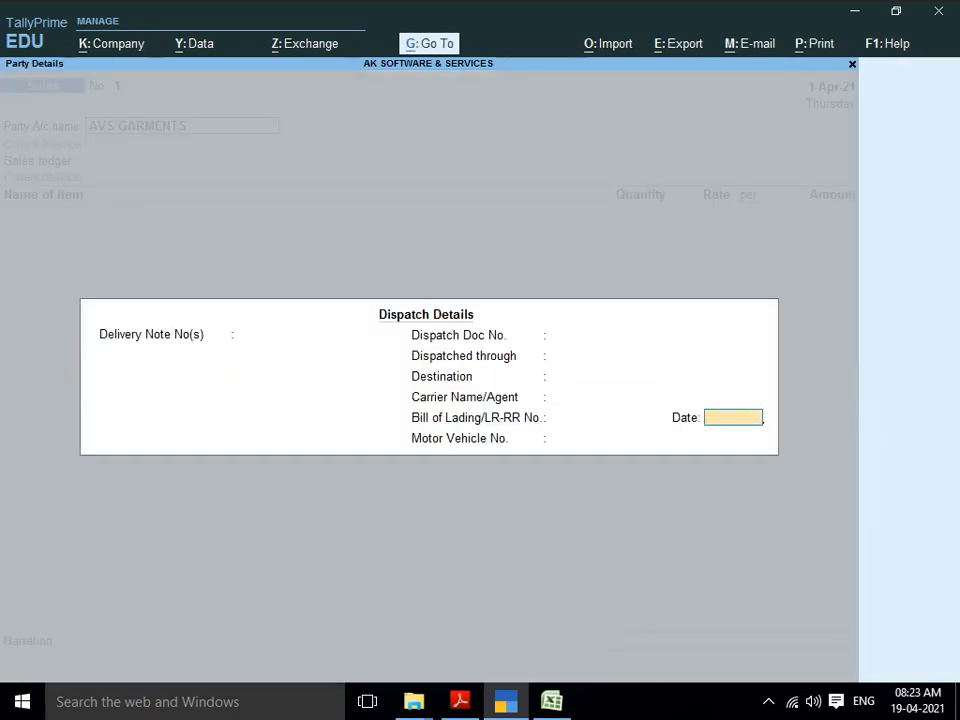
key("Return")
key("Return")
key("Return")
key("Return")
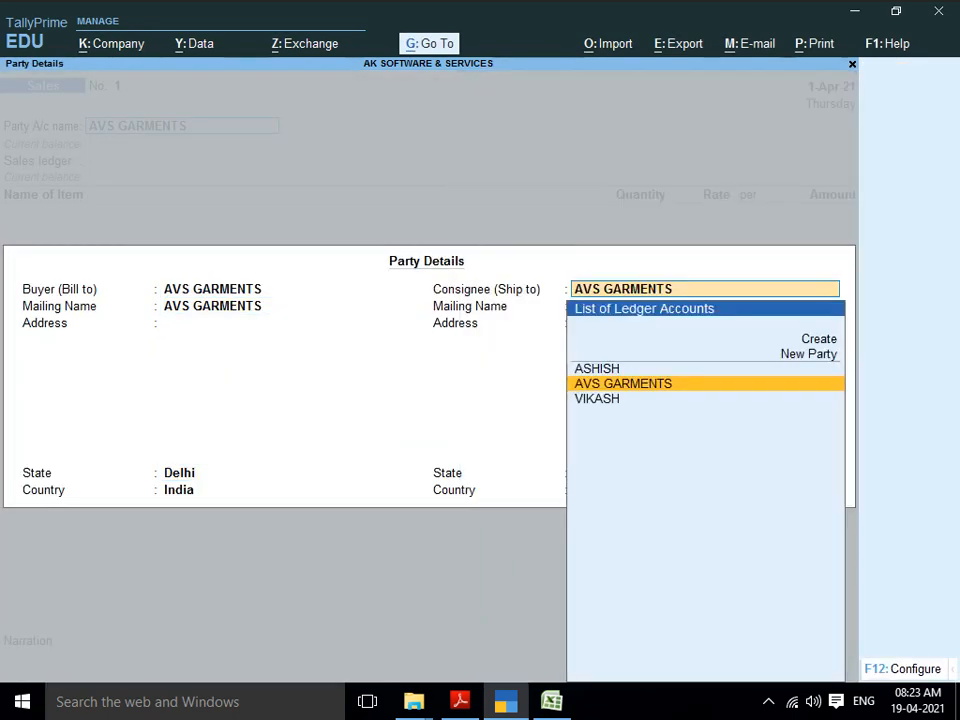
key("Return")
key("Return")
key("Return")
key("Return")
key("Return")
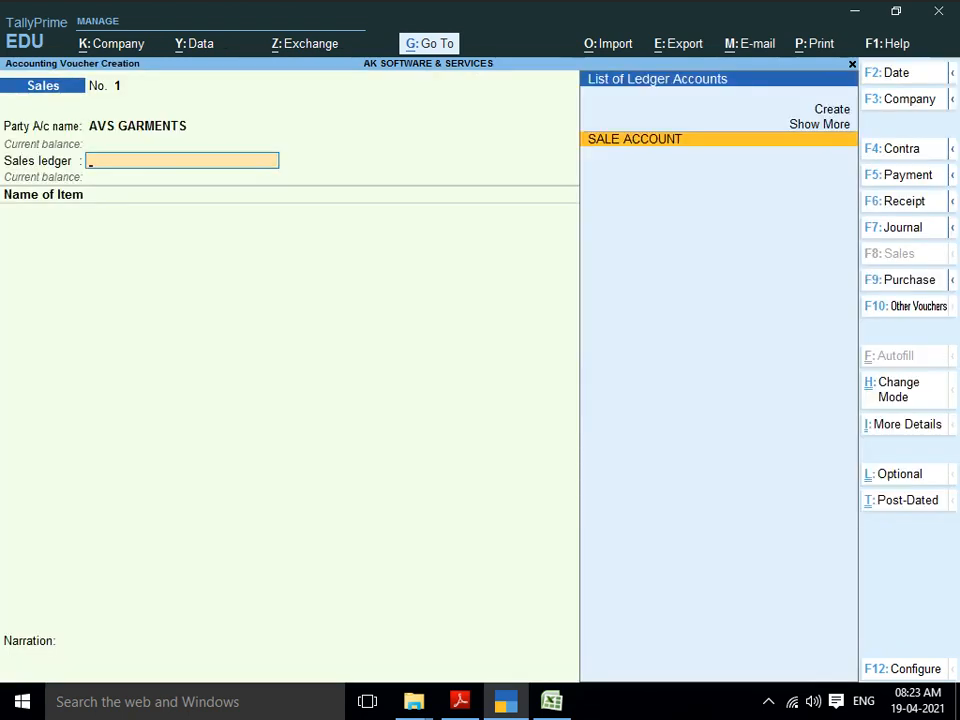
key("Return")
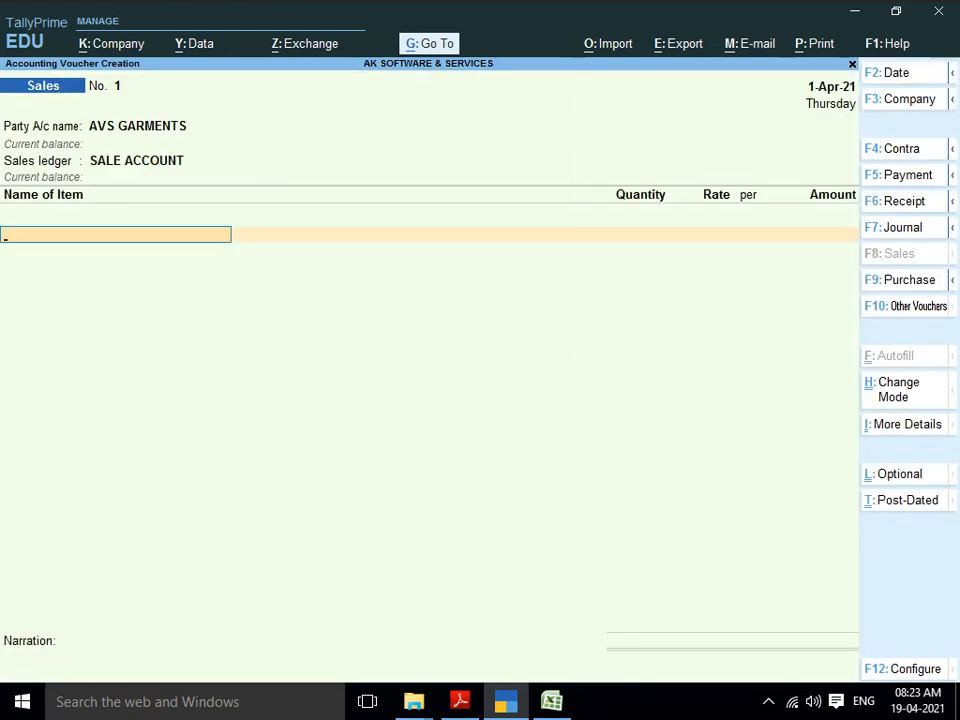
Step: Add BUSY-1 and BUSY-2 to the sales voucher, 10 PCS each
type("BU")
key("Down")
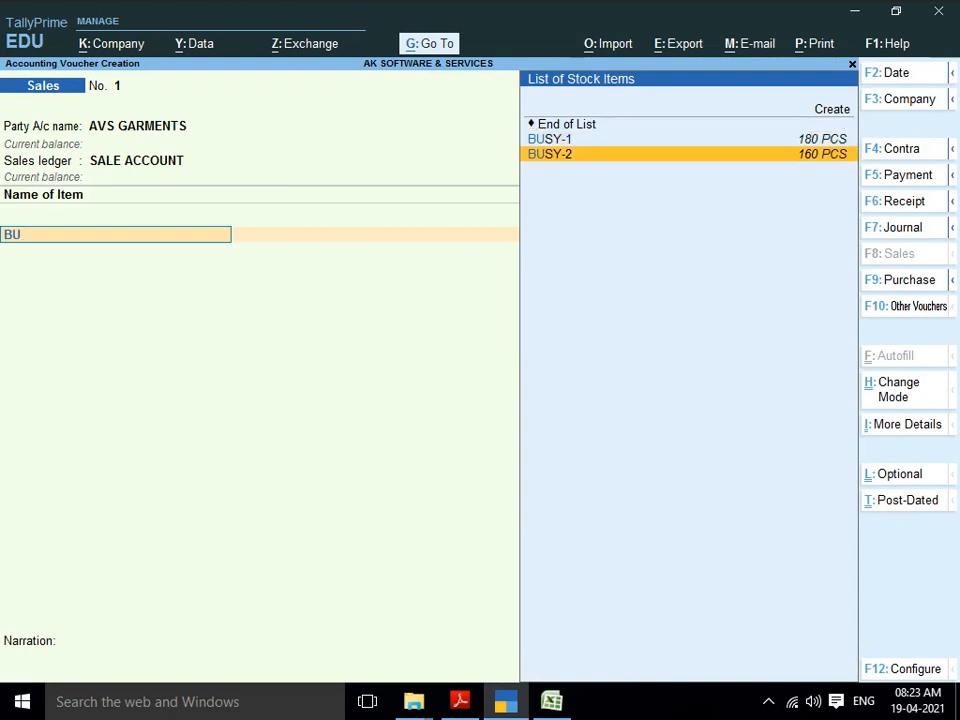
key("Up")
key("Return")
key("Return")
type("1")
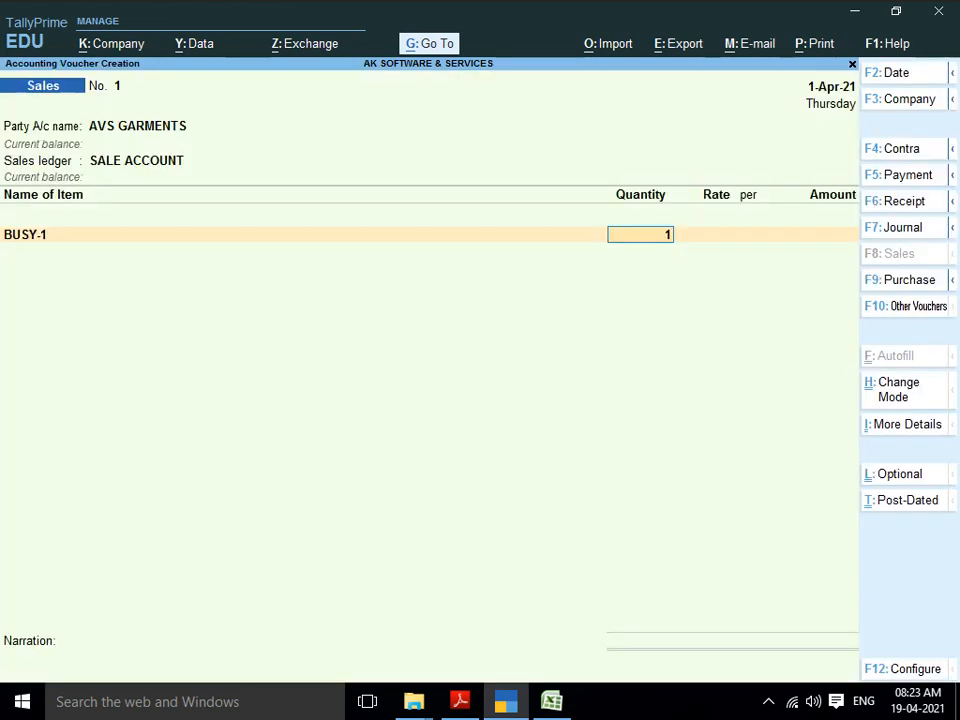
type("0")
key("Return")
key("Return")
key("Return")
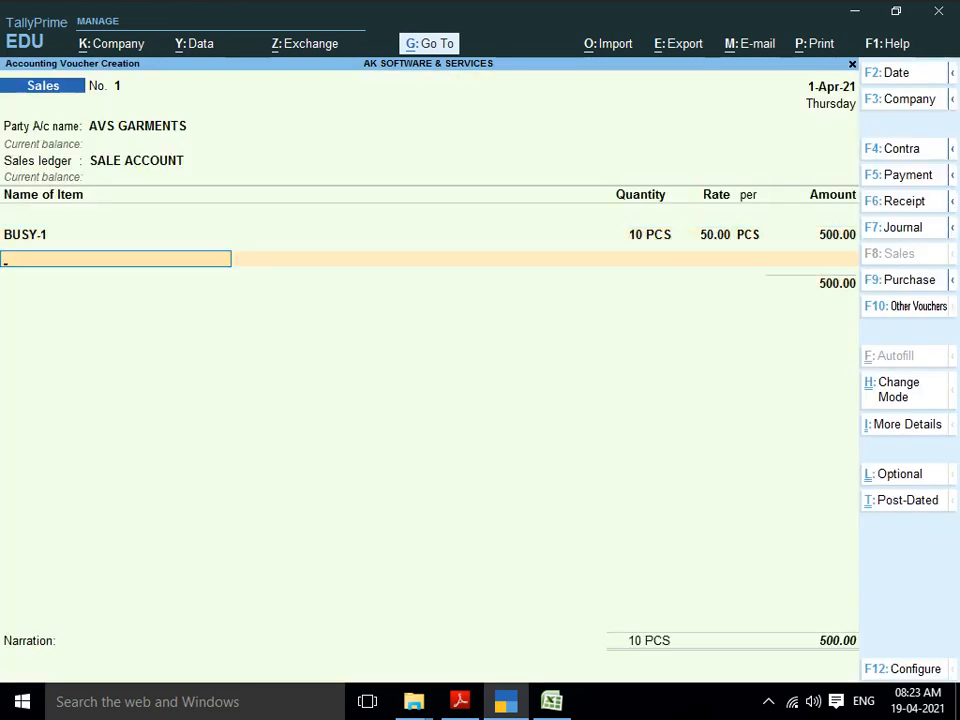
type("B")
key("Down")
key("Return")
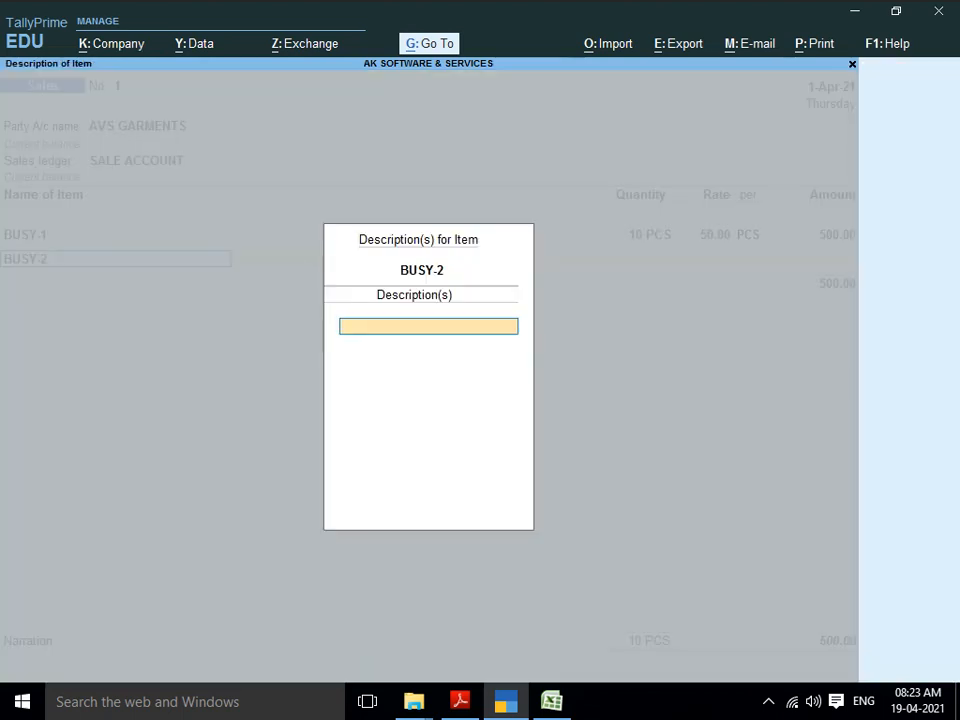
key("Return")
type("10")
key("Return")
Step: Add TALLY-1 and TALLY-2 at 10 PCS each and finish the voucher without narration
key("Return")
key("Return")
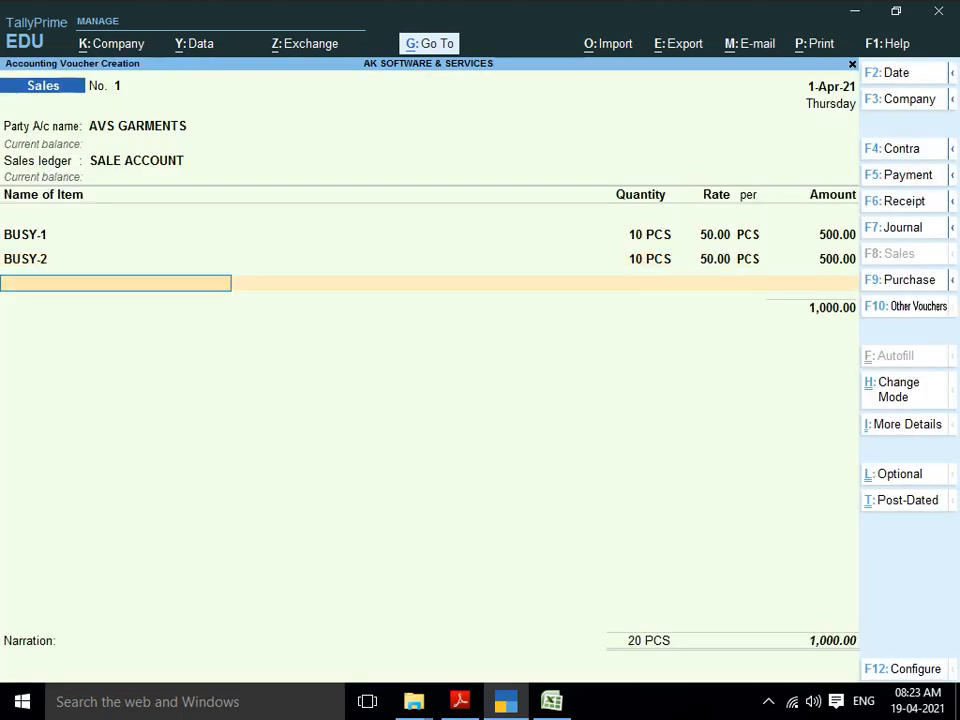
type("TALLY")
key("Down")
key("Return")
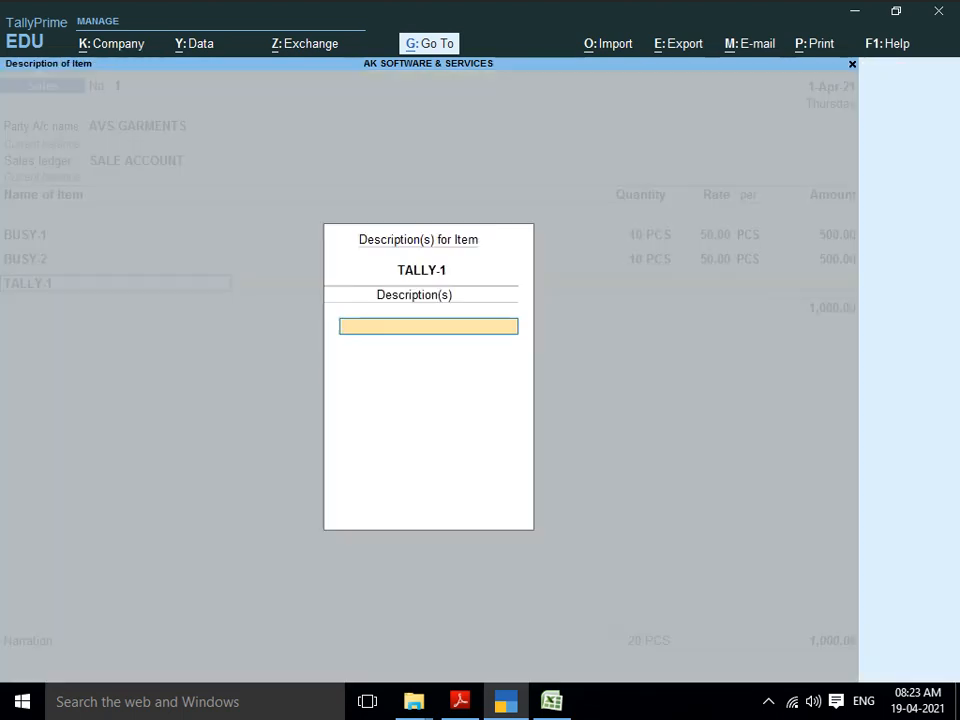
key("Return")
type("10")
key("Return")
key("Return")
key("Return")
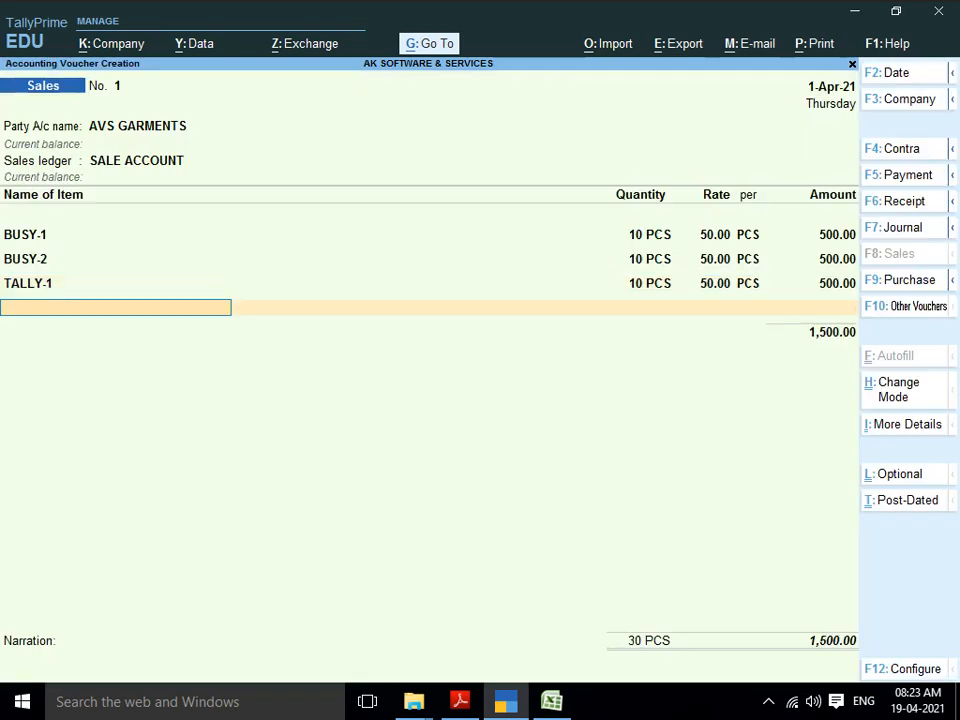
type("TALLY")
key("Down")
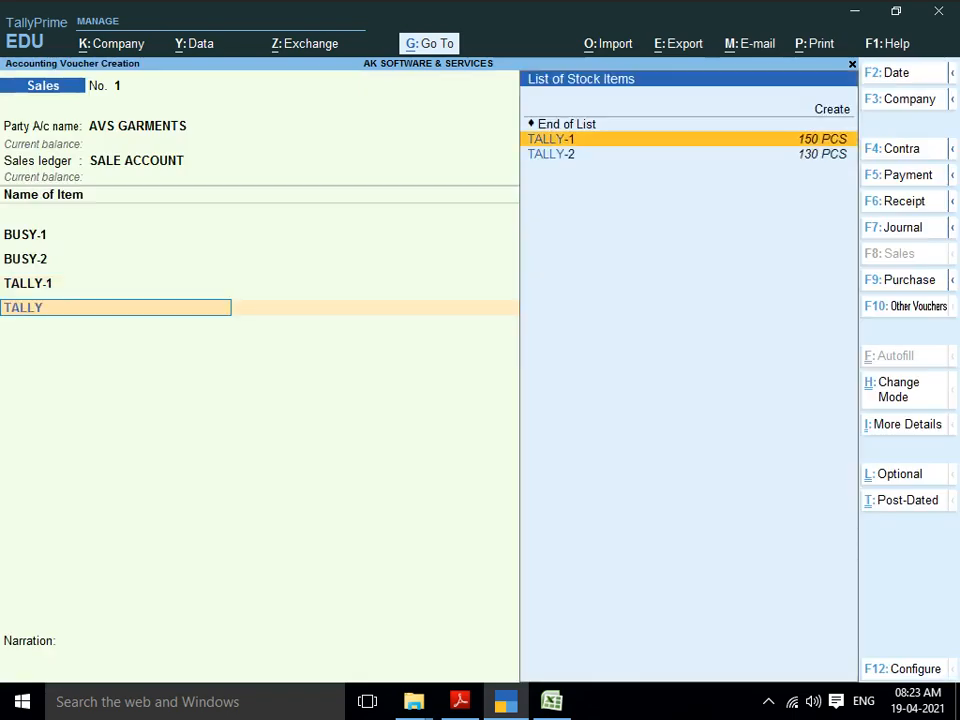
key("Down")
key("Return")
key("Return")
type("10")
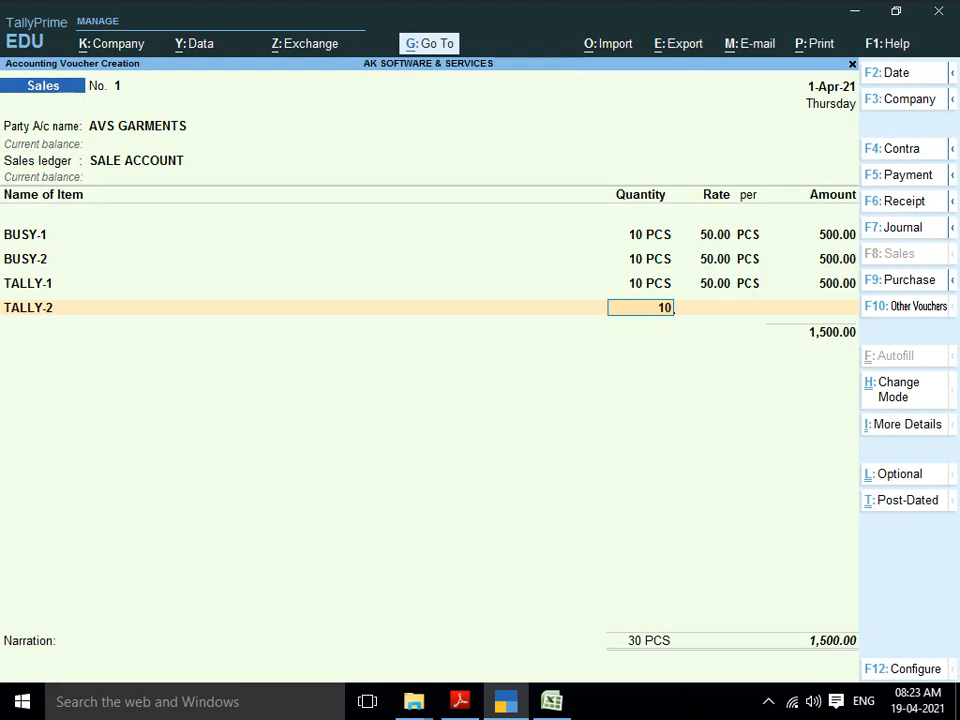
key("Return")
key("Return")
key("Return")
key("Return")
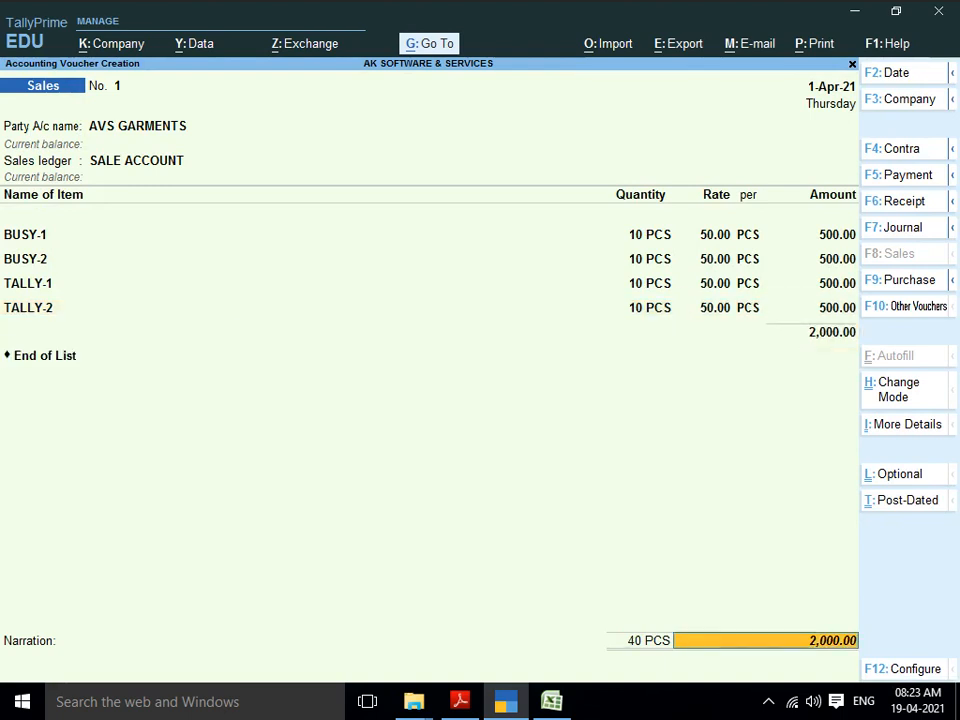
key("Return")
key("Return")
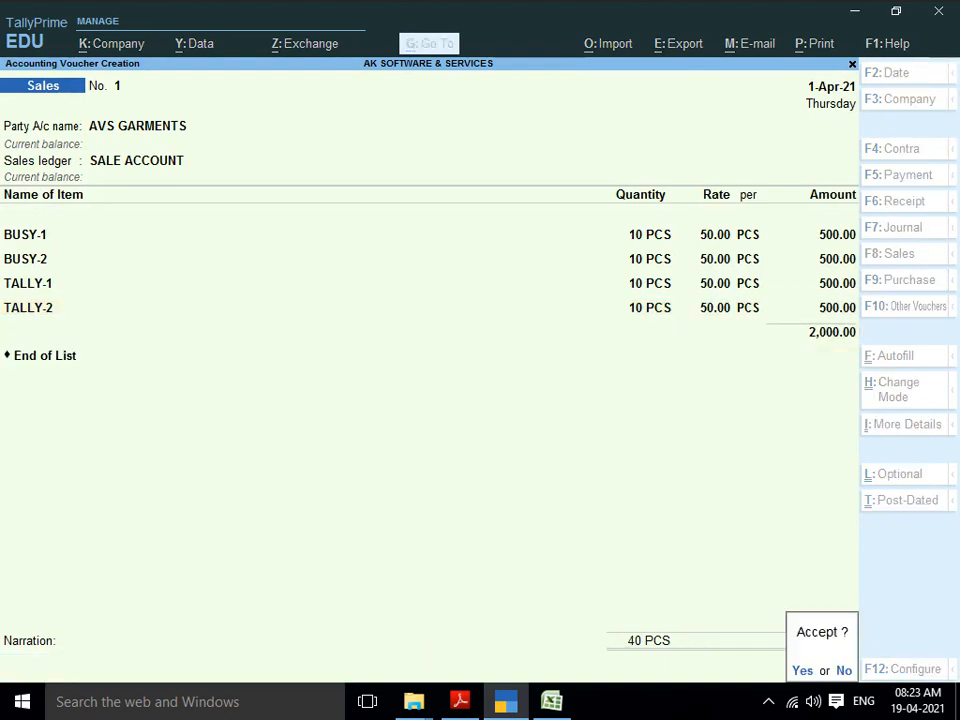
key("Return")
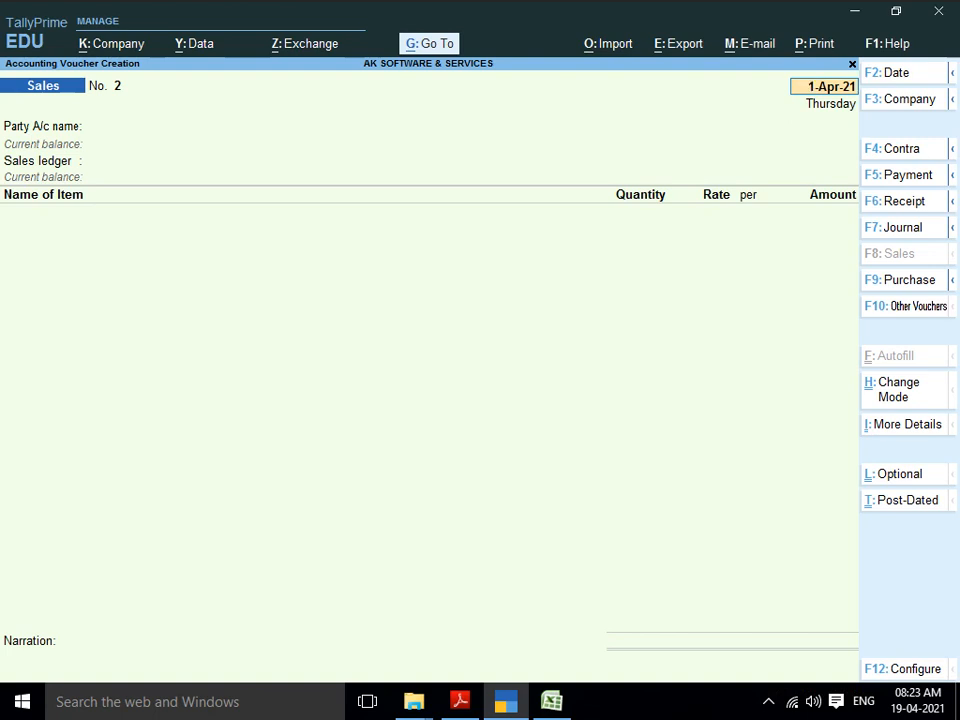
Step: Save a Receipt voucher crediting AVS GARMENTS 100.00 against Cash
key("F6")
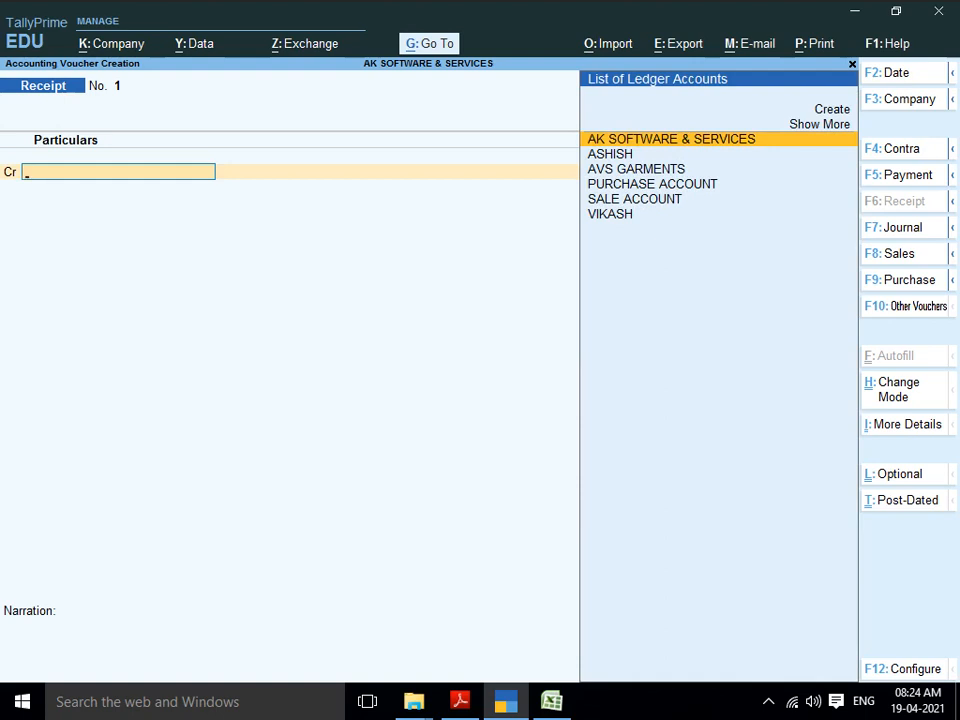
key("Down")
key("Down")
key("Return")
type("1")
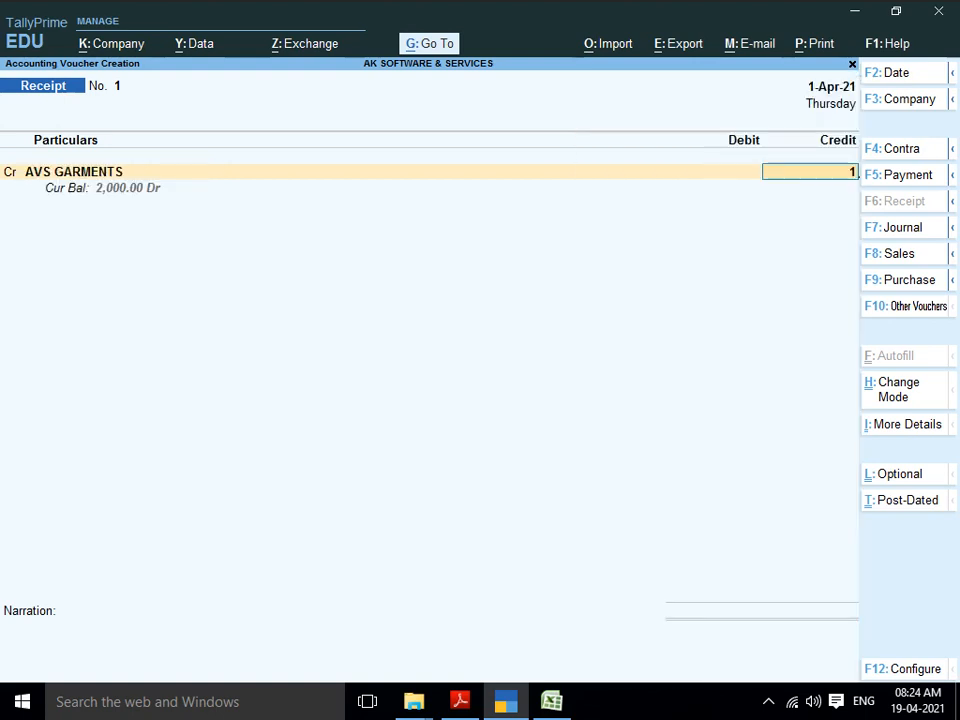
type("00")
key("Return")
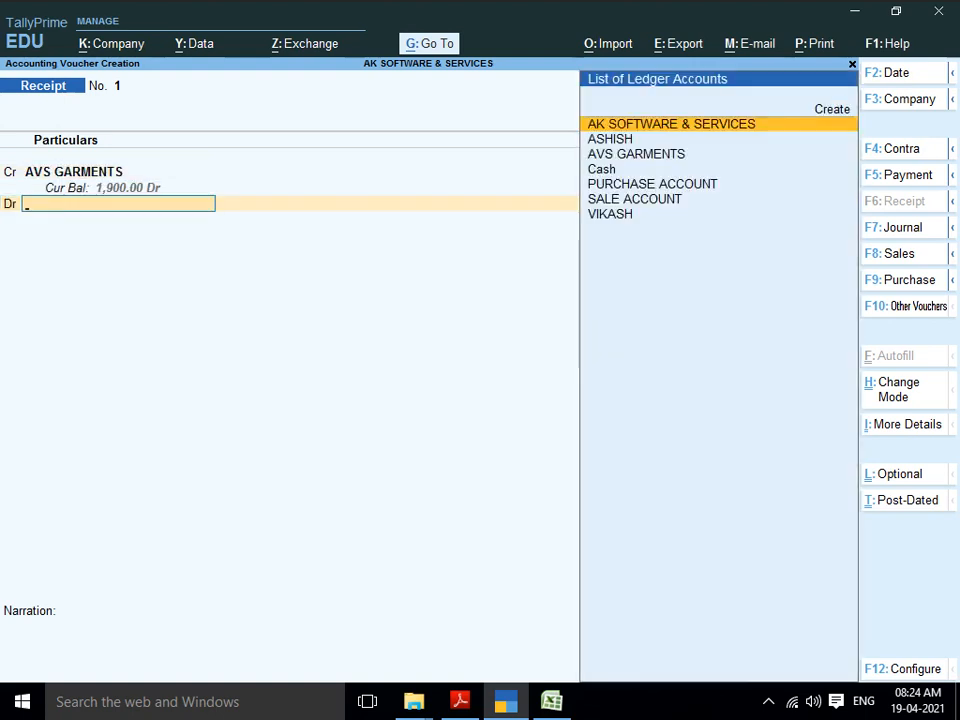
type("CAS")
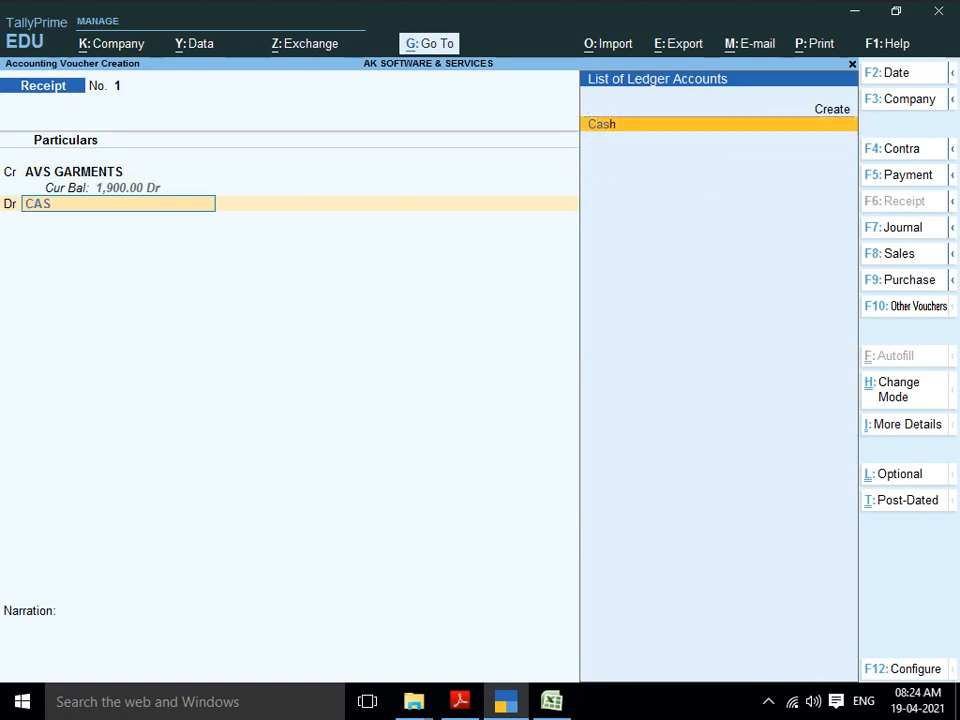
key("Return")
key("Return")
key("Return")
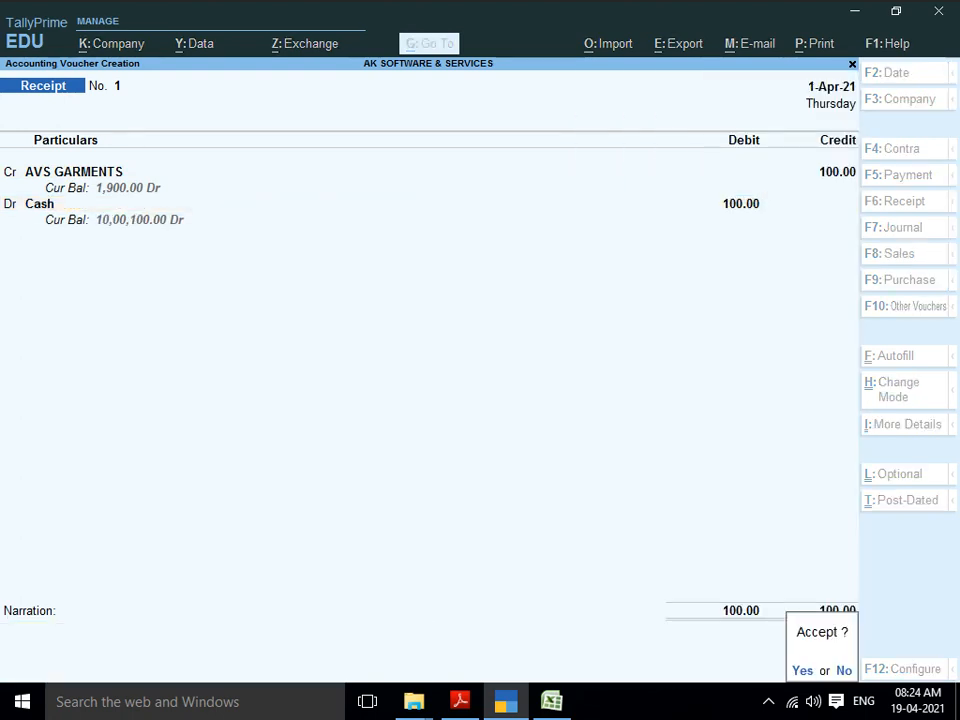
key("Return")
key("F5")
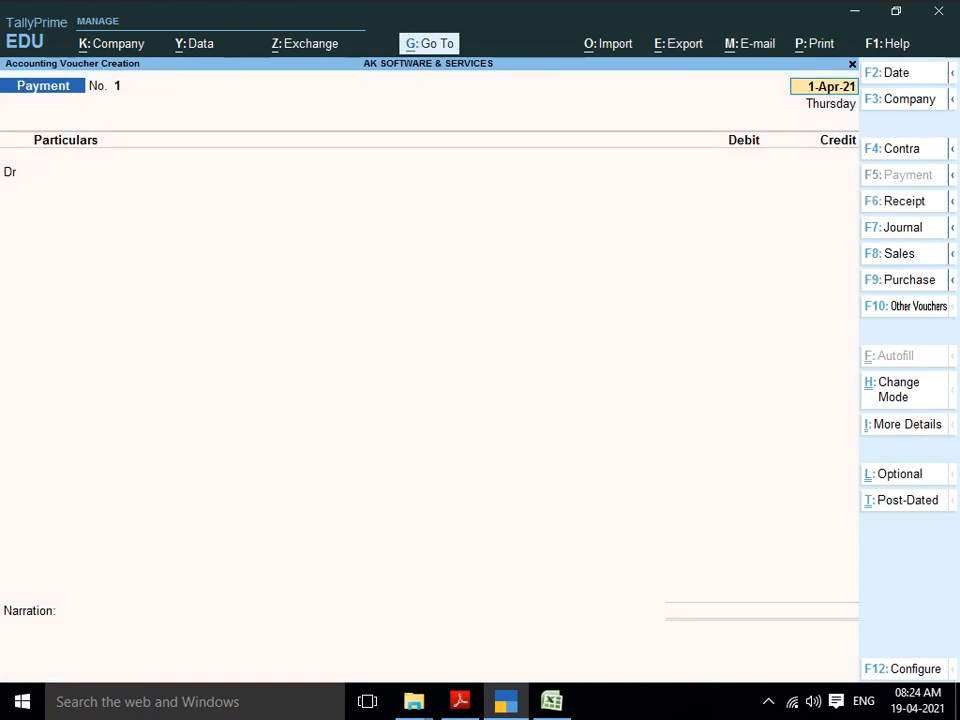
Step: Save Payment voucher No. 1 debiting the individual's ledger 1,000.00 against Cash
key("Return")
key("Down")
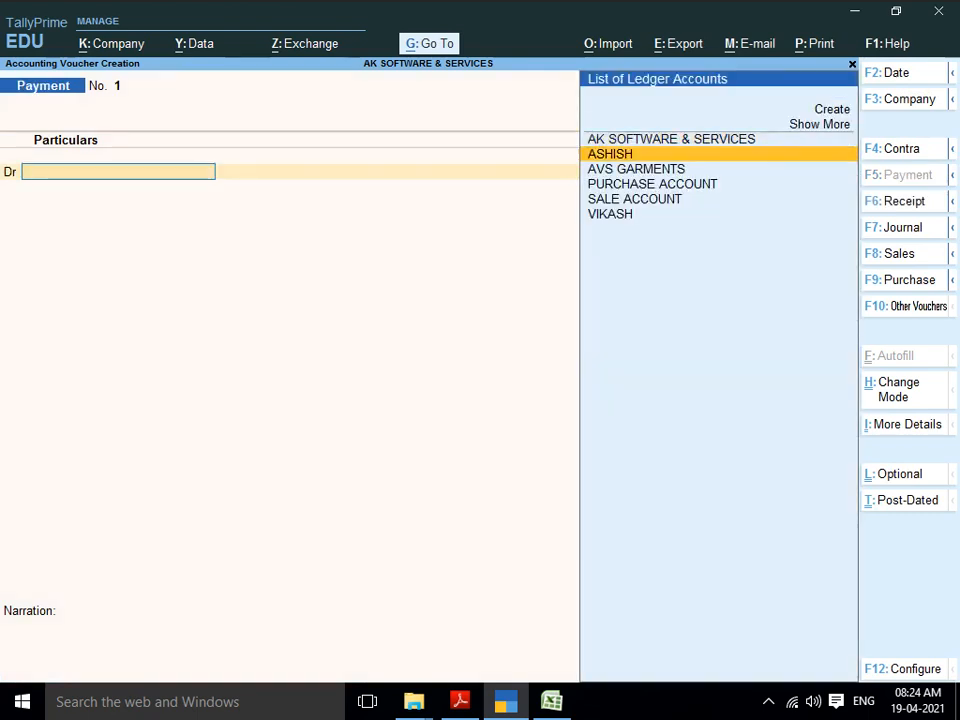
key("Down")
key("Down")
key("Down")
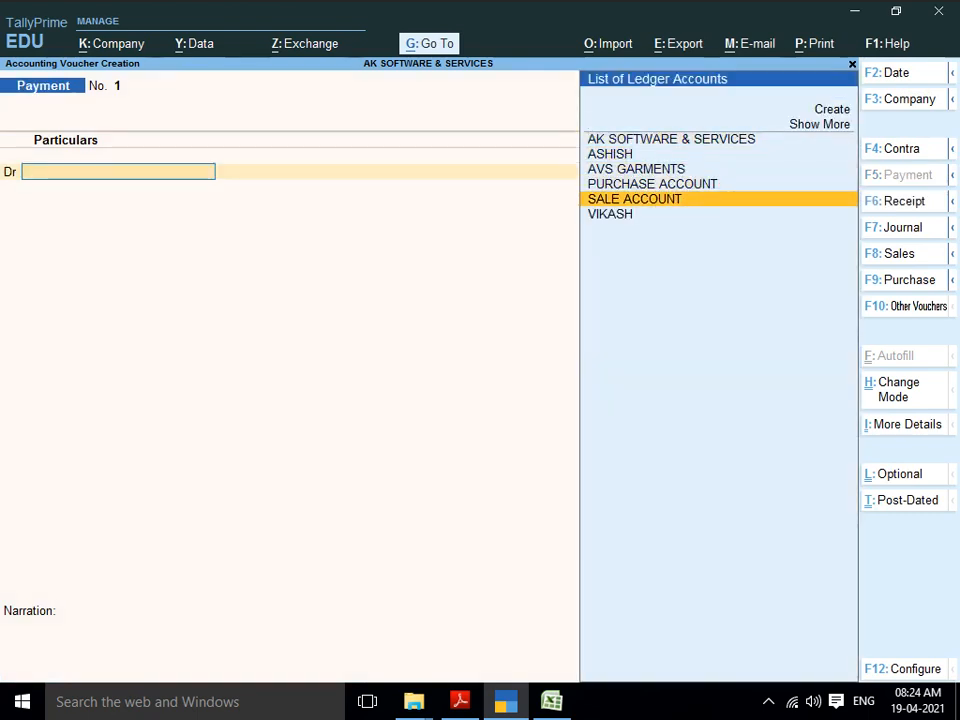
key("Down")
key("Return")
type("1000")
key("Return")
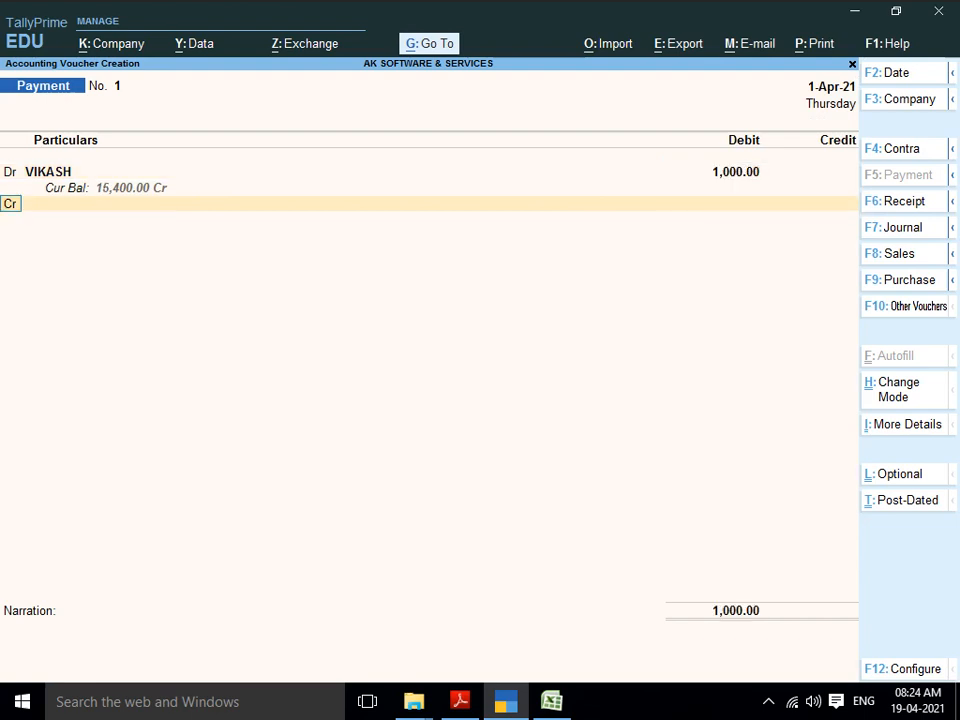
key("Down")
key("Down")
key("Down")
key("Return")
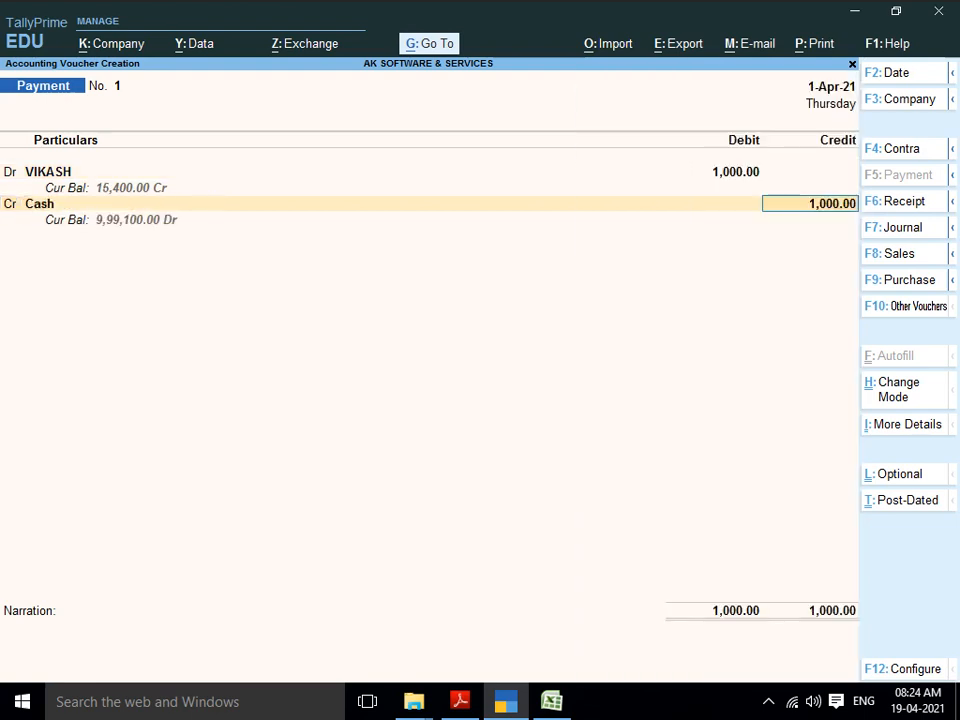
key("Return")
key("Return")
key("Return")
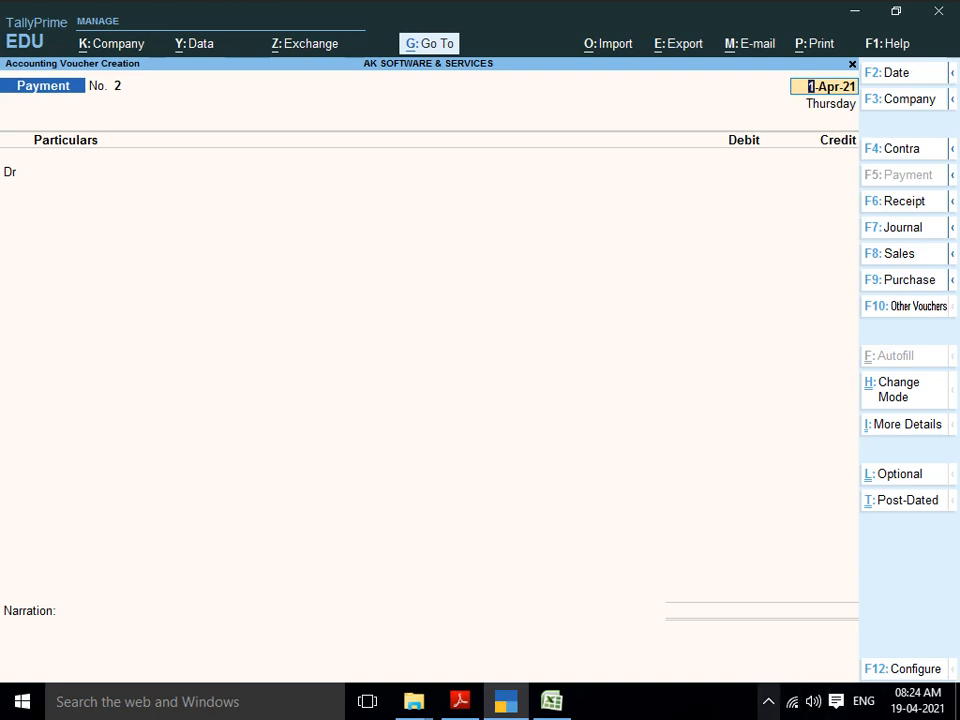
left_click(769, 702)
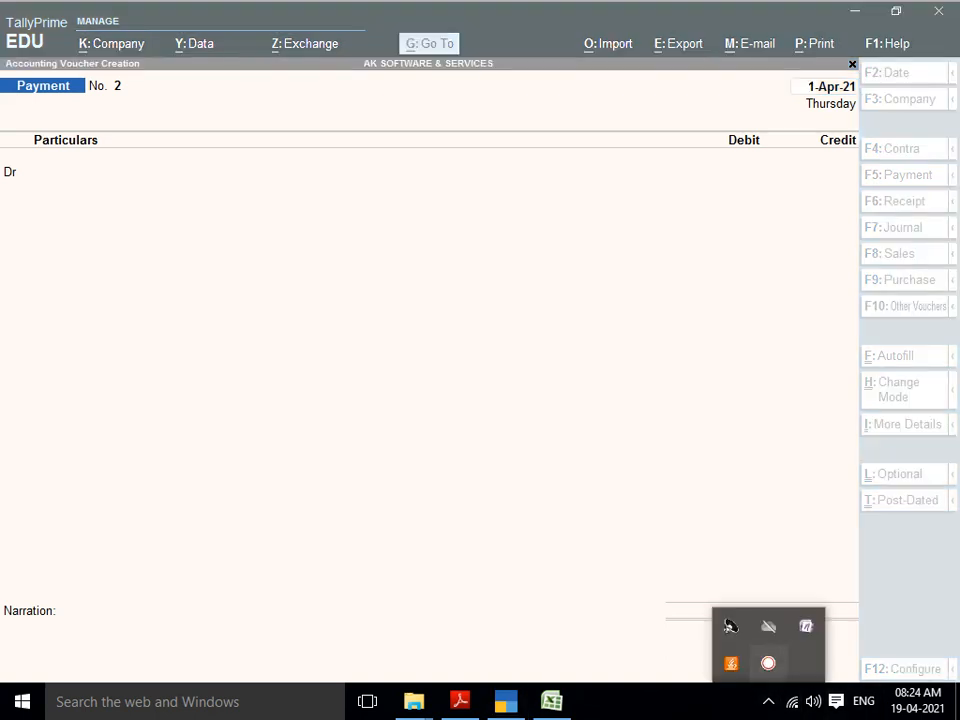